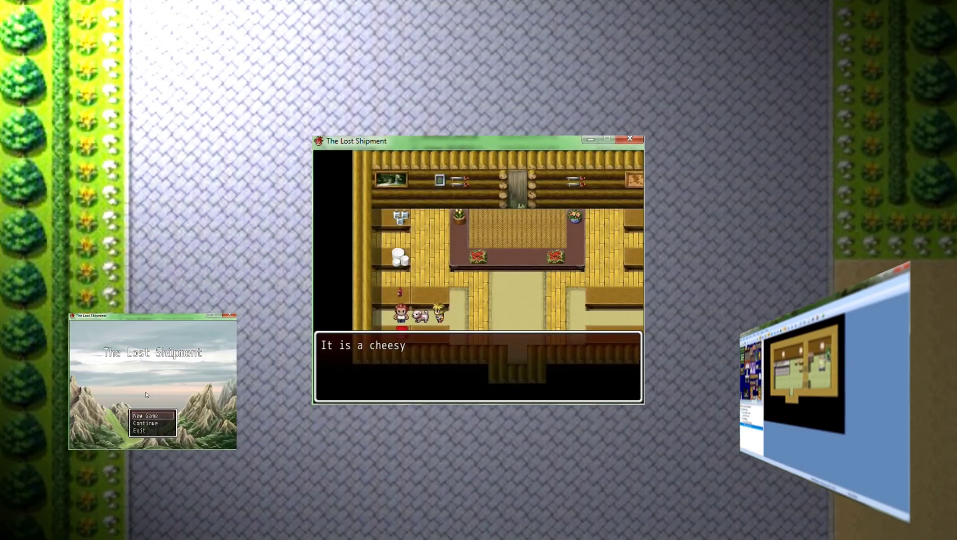
pyautogui.press('Return')
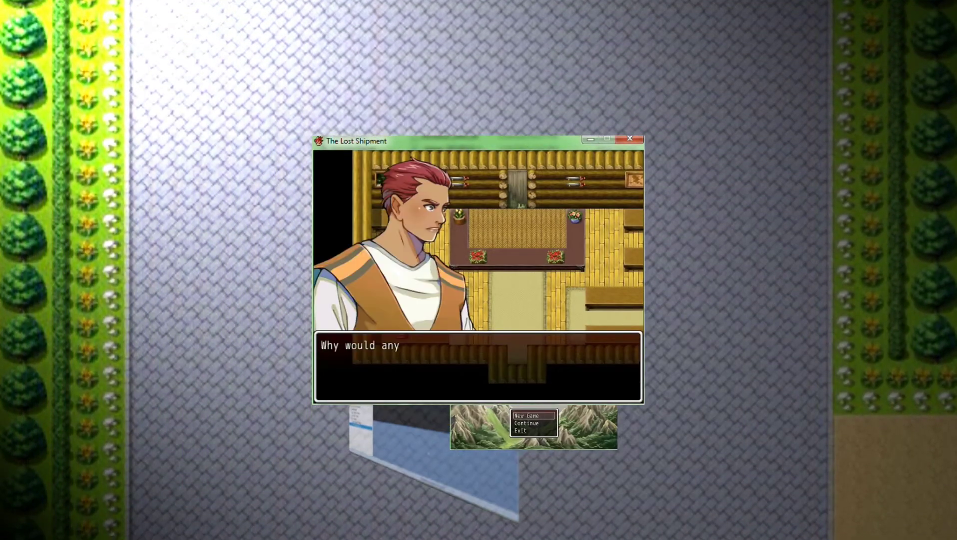
pyautogui.press('Return')
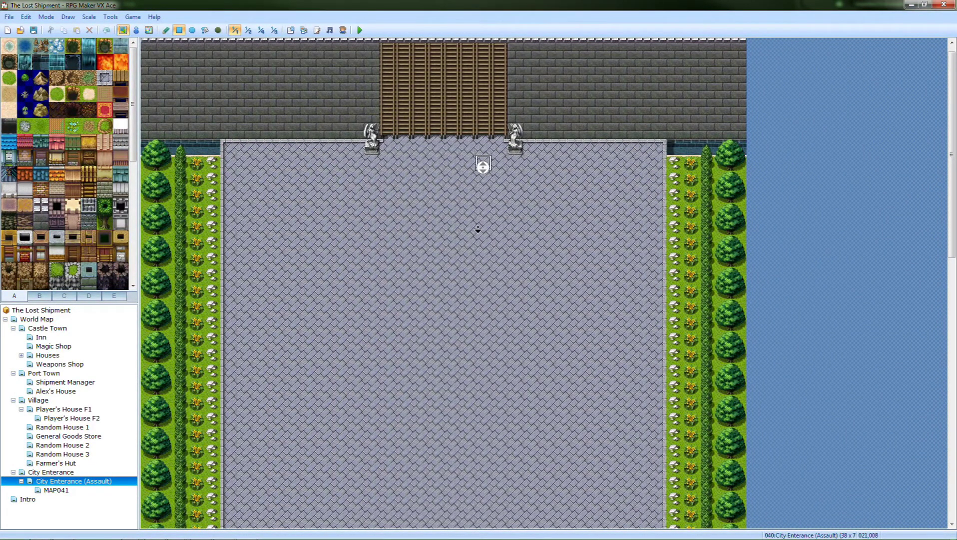
# Examine the full length of the City Enterance (Assault) map and compare it with the World Map
pyautogui.scroll(-10, 309, 410)
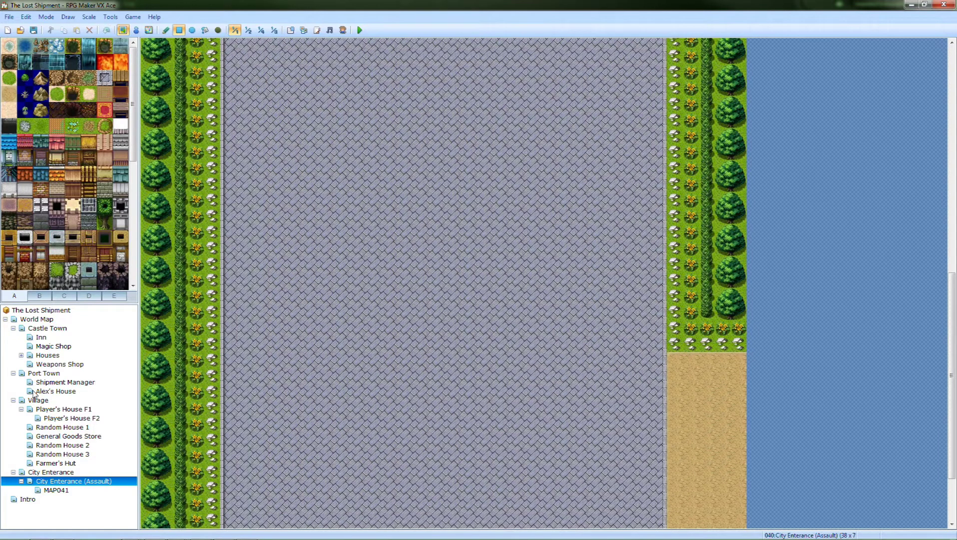
pyautogui.click(36, 320)
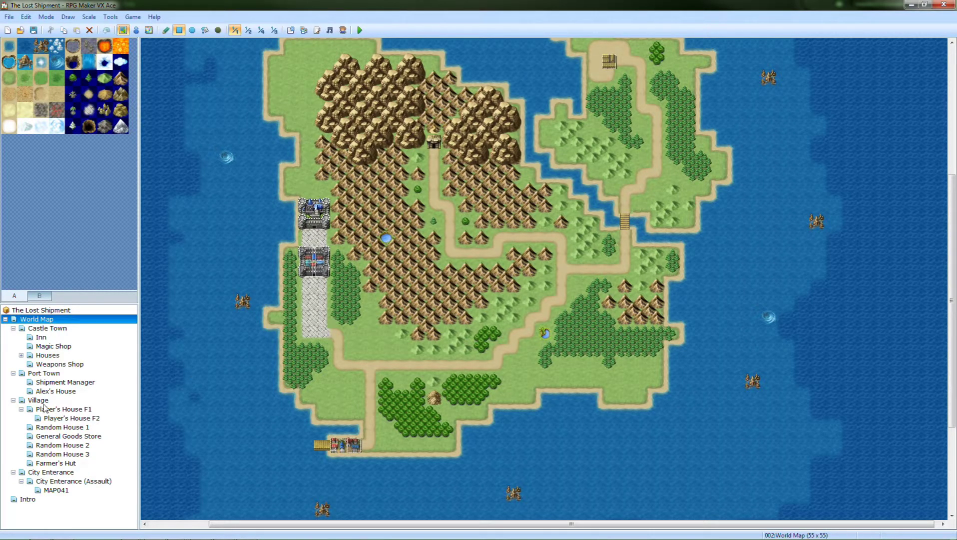
pyautogui.click(48, 481)
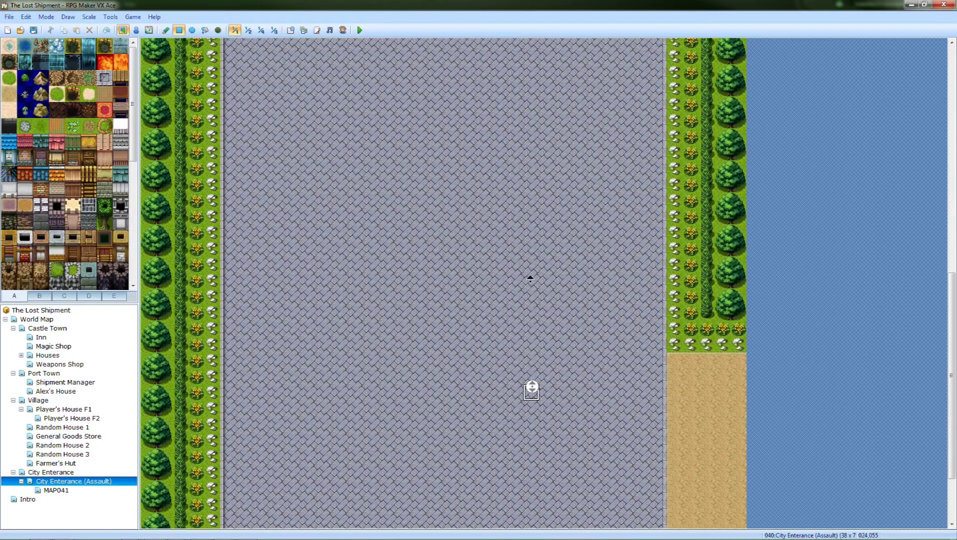
pyautogui.scroll(10, 530, 200)
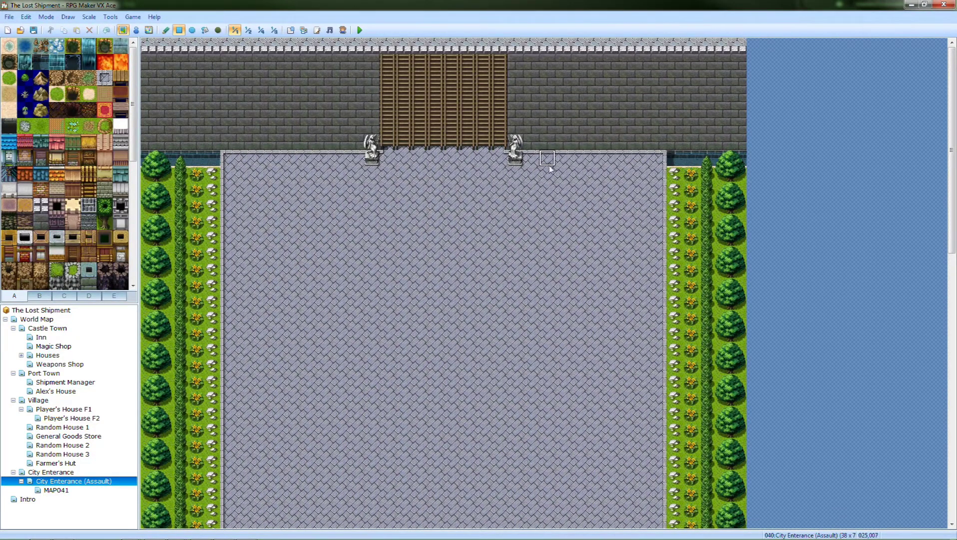
pyautogui.scroll(-10, 549, 170)
pyautogui.middleClick(481, 250)
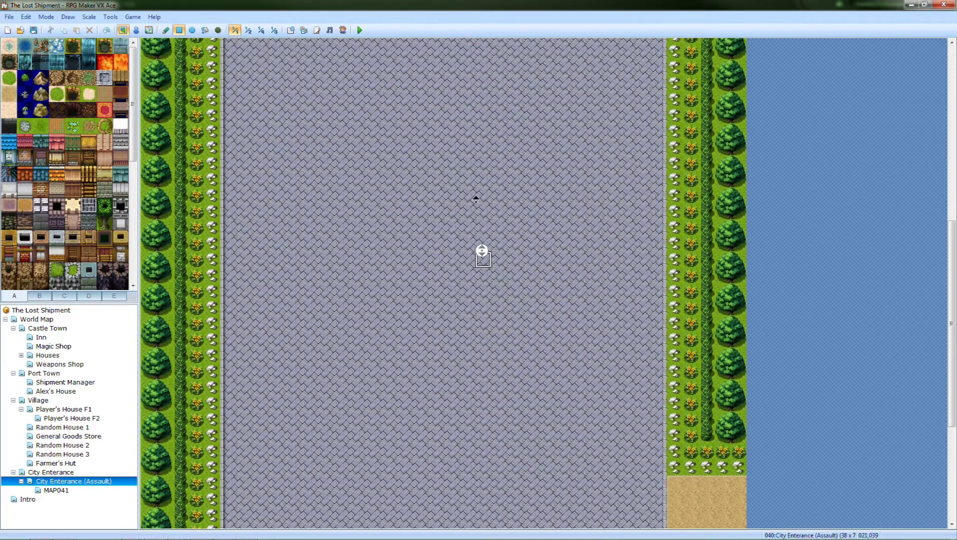
pyautogui.middleClick(468, 95)
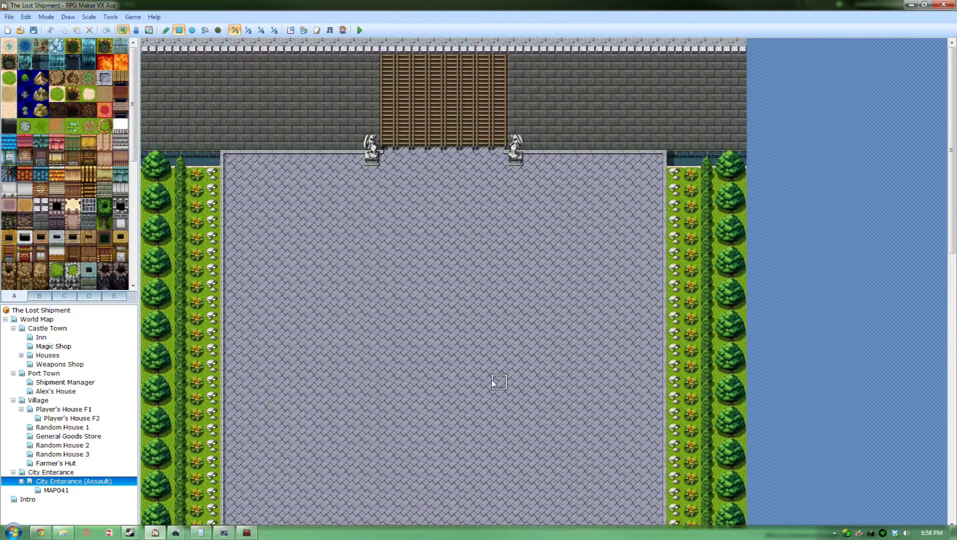
pyautogui.middleClick(468, 254)
pyautogui.middleClick(498, 241)
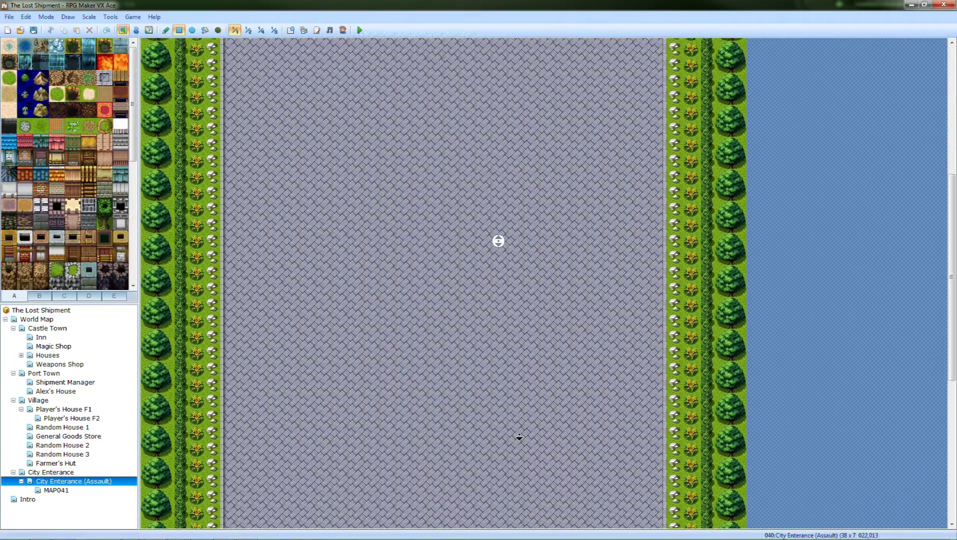
pyautogui.middleClick(538, 430)
pyautogui.middleClick(510, 366)
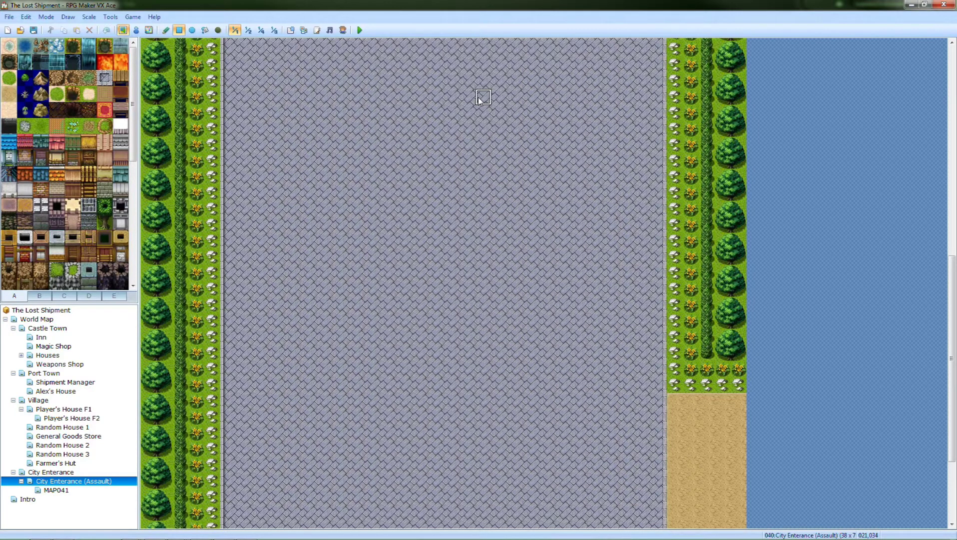
pyautogui.scroll(-3, 420, 344)
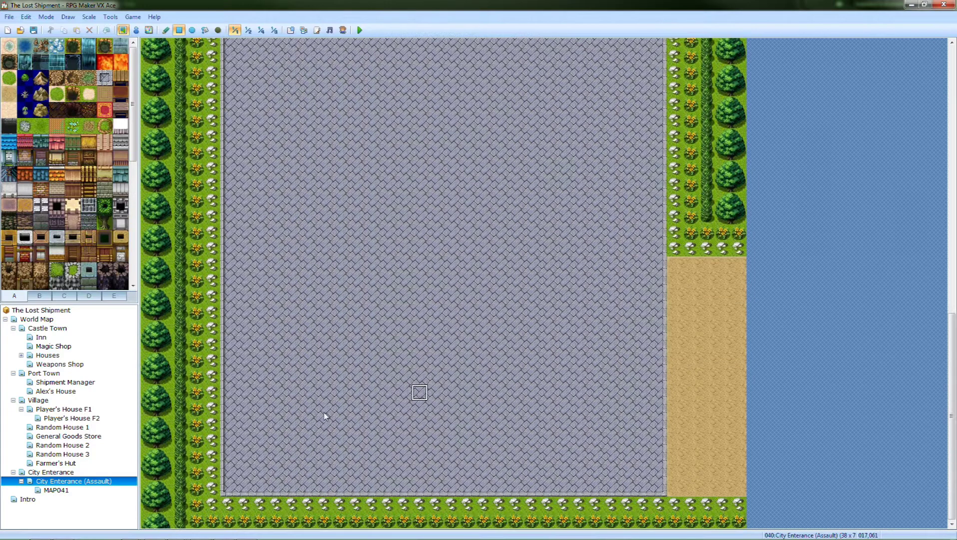
# Inspect the Main Story variable condition of the Story Event! event on the Port Town map, without changing it
pyautogui.click(56, 373)
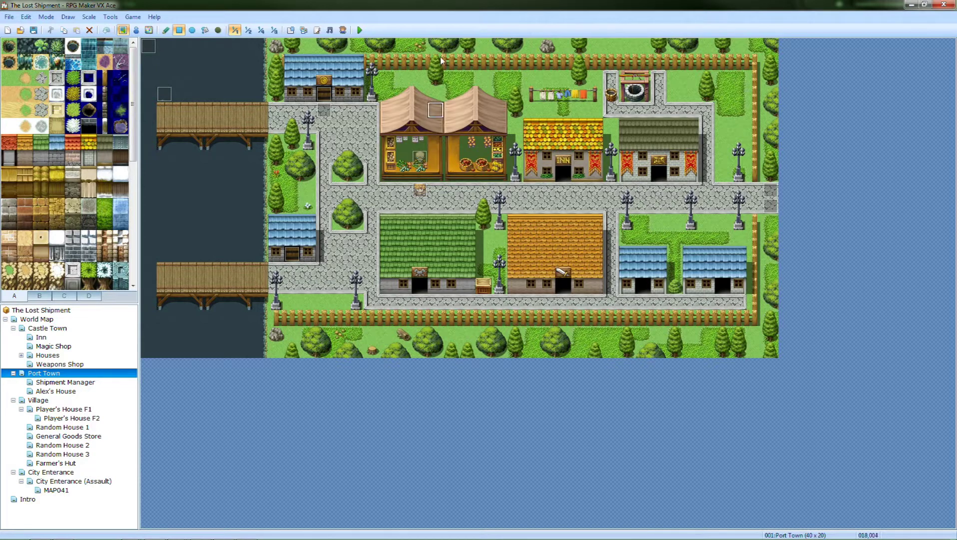
pyautogui.click(137, 31)
pyautogui.doubleClick(322, 110)
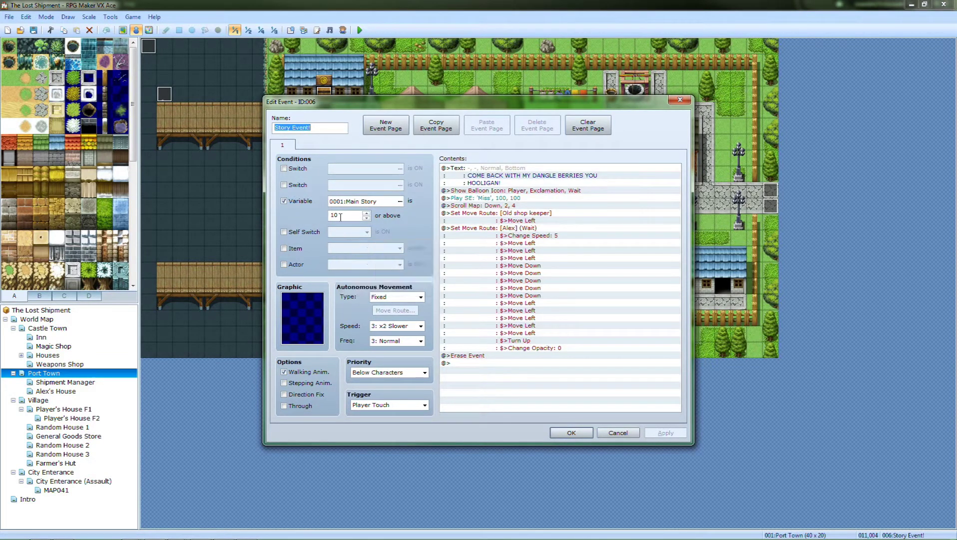
pyautogui.click(618, 433)
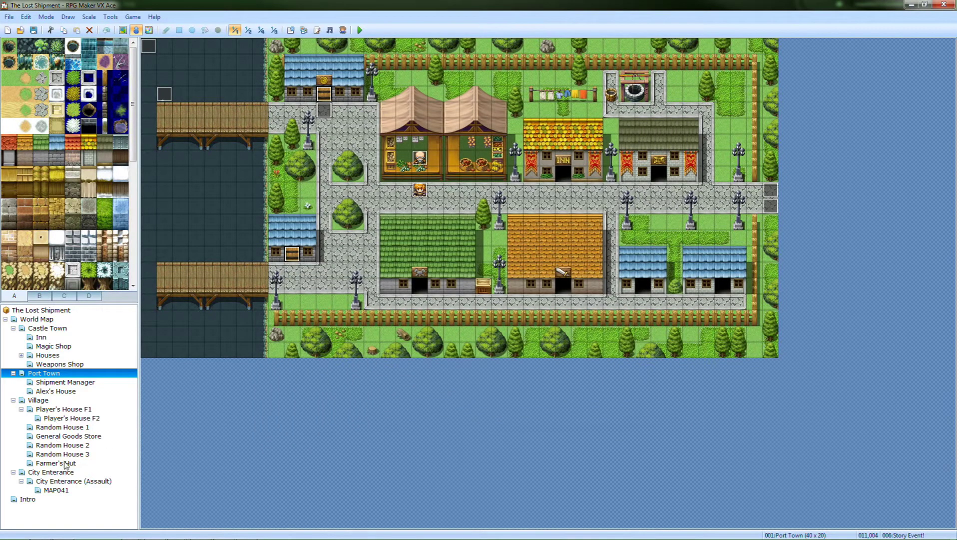
pyautogui.doubleClick(324, 110)
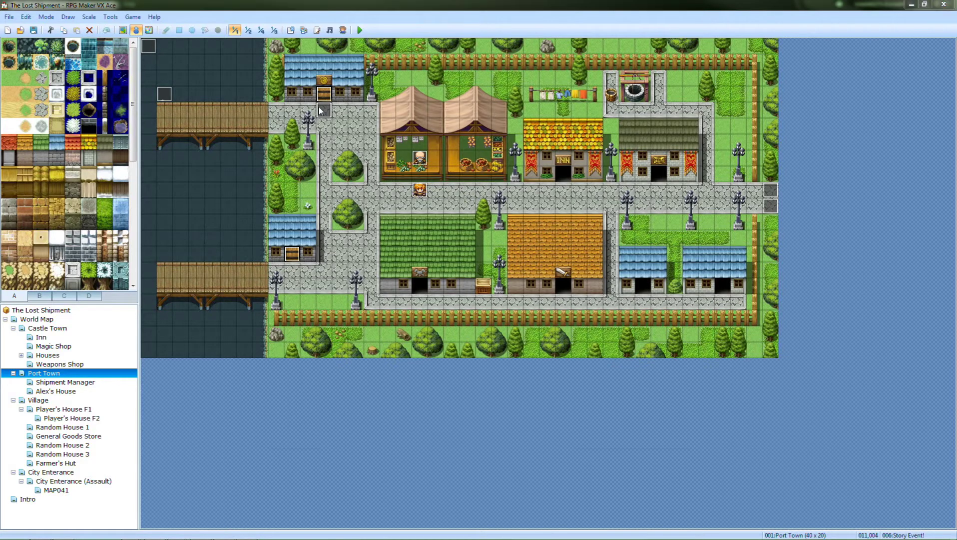
pyautogui.click(349, 203)
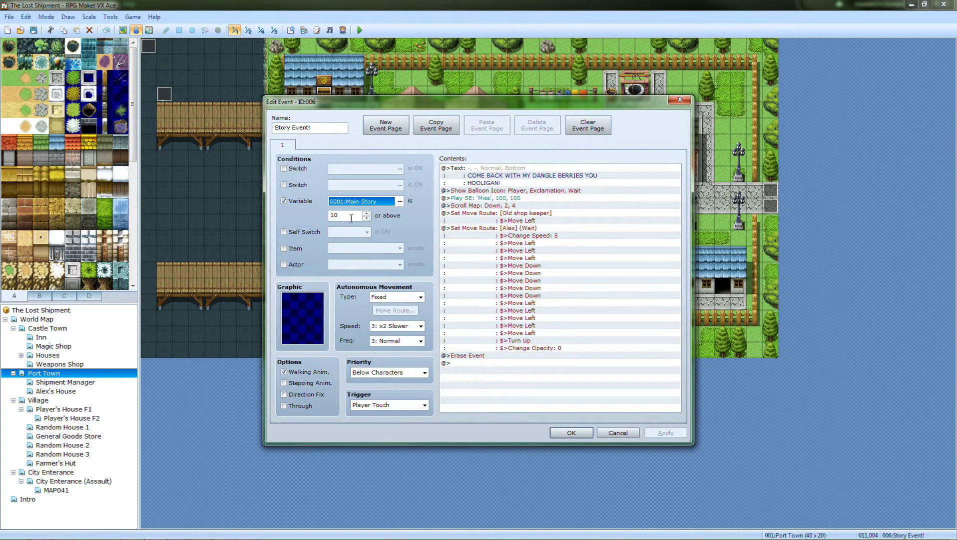
pyautogui.doubleClick(350, 216)
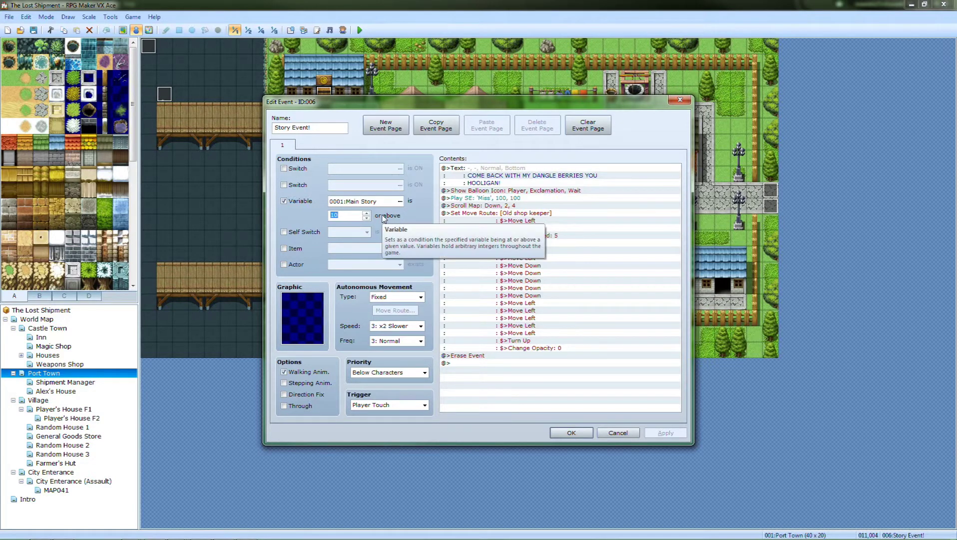
pyautogui.click(617, 432)
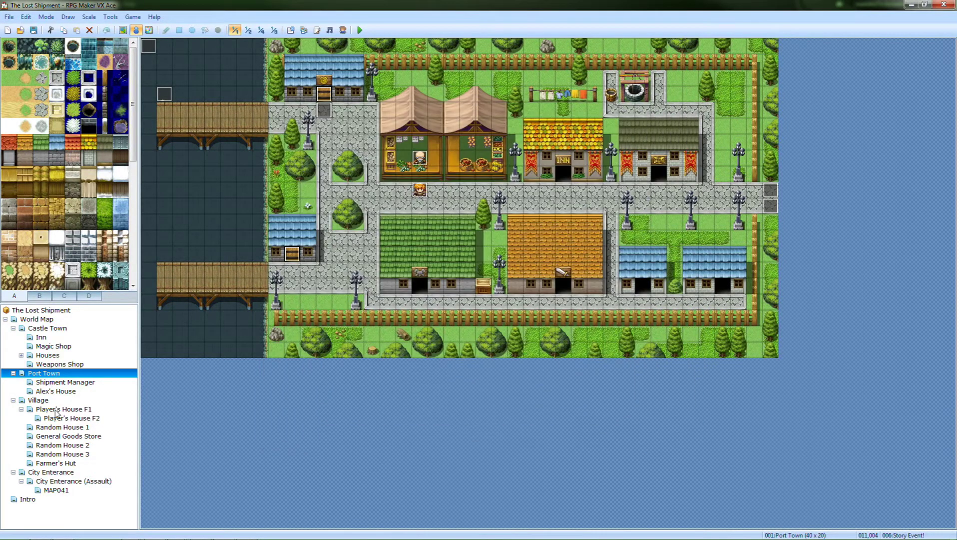
# Inspect the Control Variables command in event EV003 on the Farmer's Hut map, without changing it
pyautogui.click(50, 463)
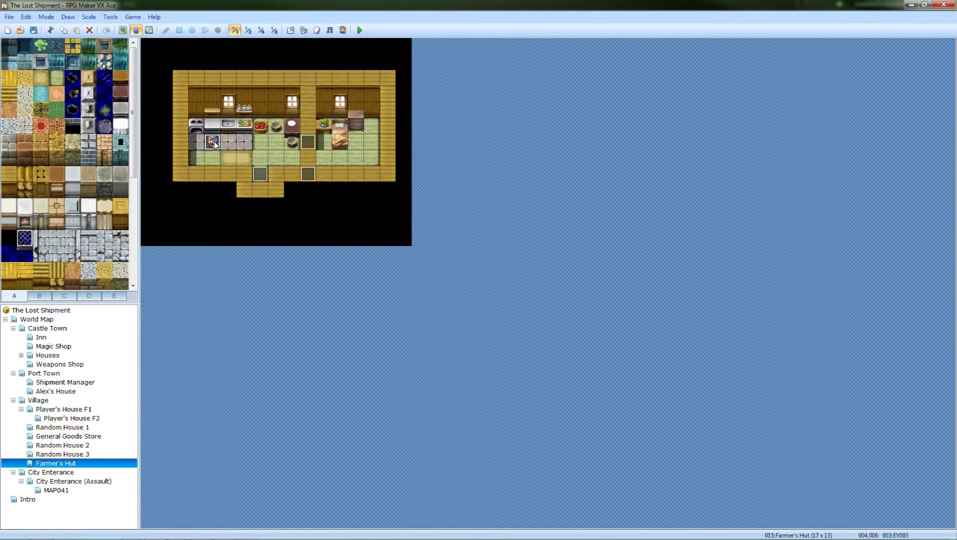
pyautogui.doubleClick(213, 142)
pyautogui.click(535, 221)
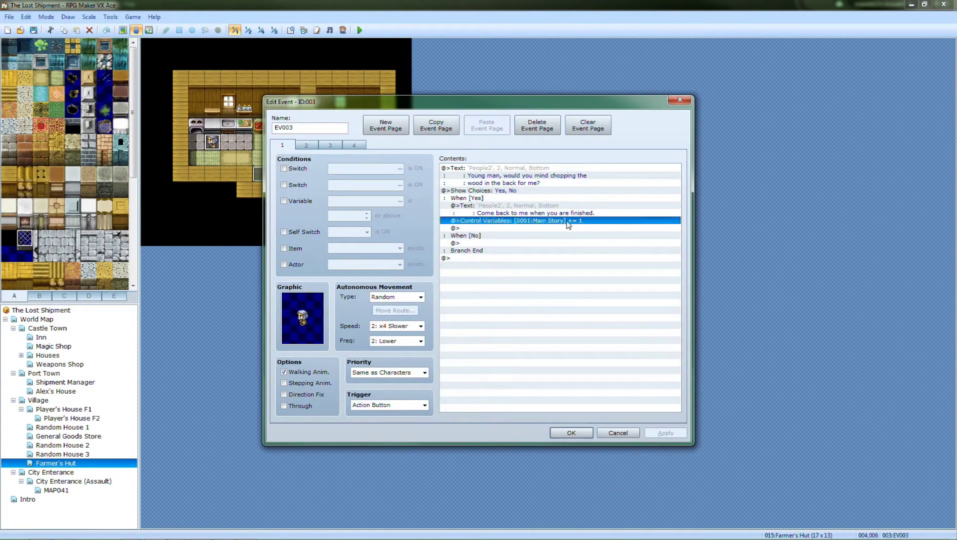
pyautogui.click(618, 433)
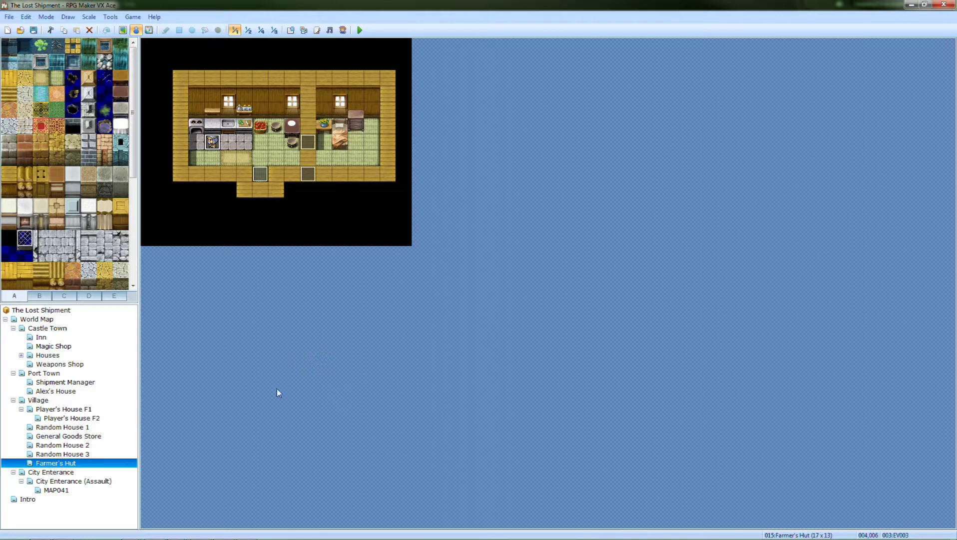
# Create a new event on the World Map at tile 015,033, the lower end of the stone path
pyautogui.click(49, 319)
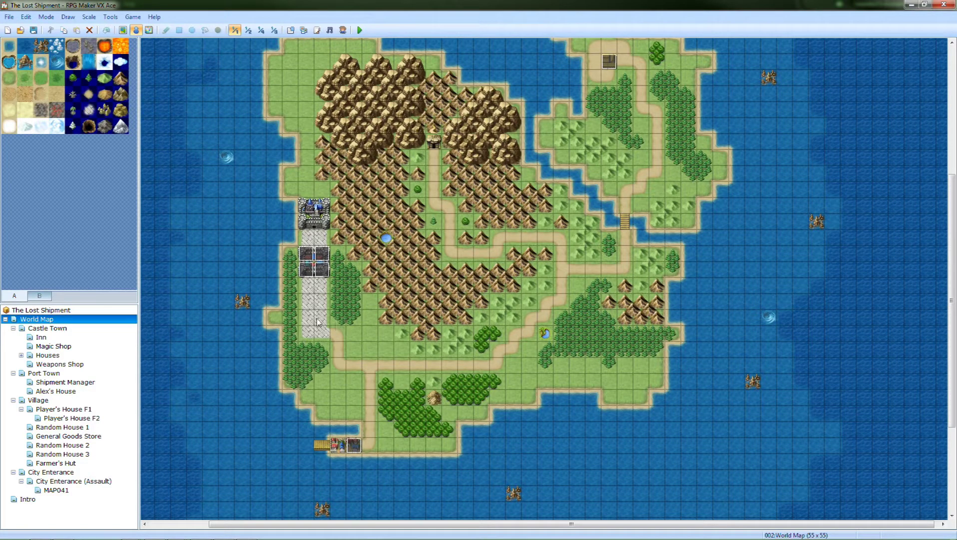
pyautogui.click(323, 335)
pyautogui.doubleClick(323, 334)
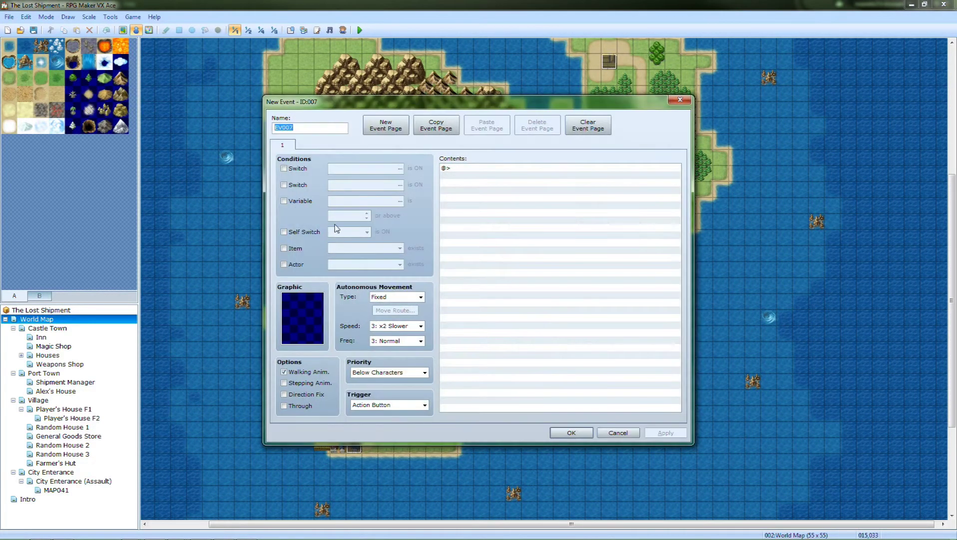
pyautogui.click(284, 201)
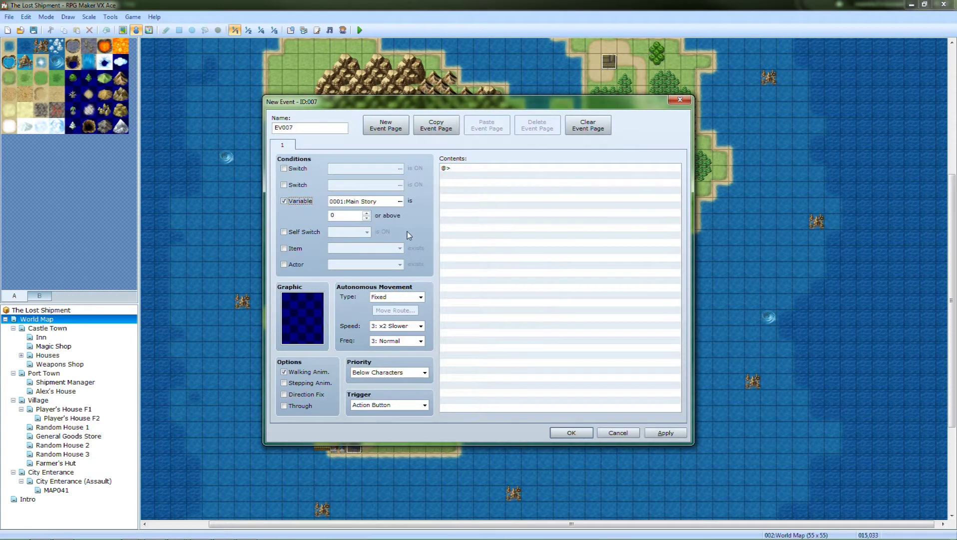
pyautogui.click(358, 214)
pyautogui.write('12')
pyautogui.doubleClick(481, 207)
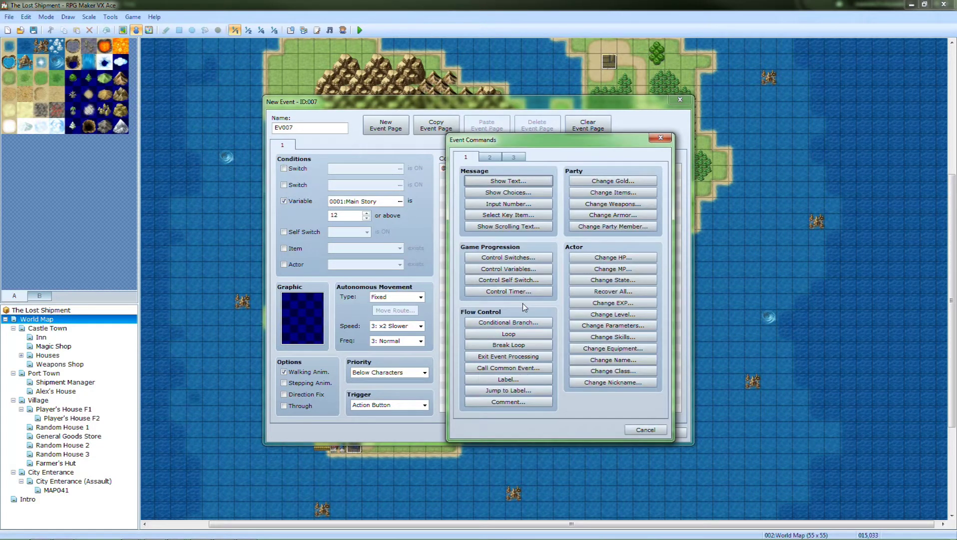
pyautogui.click(647, 429)
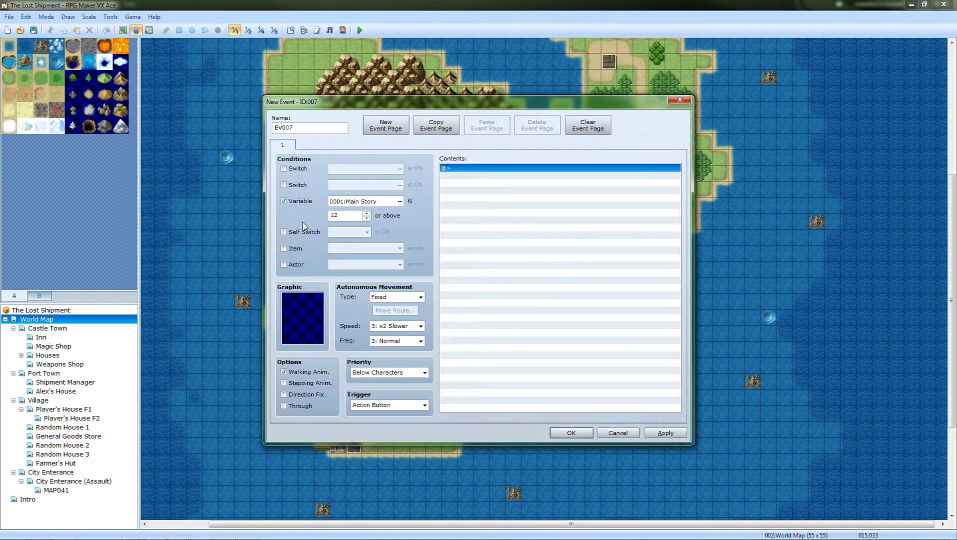
pyautogui.click(284, 200)
# Add a Show Text command to the new event reading "We should probably check at Morticulus." and preview it
pyautogui.click(541, 212)
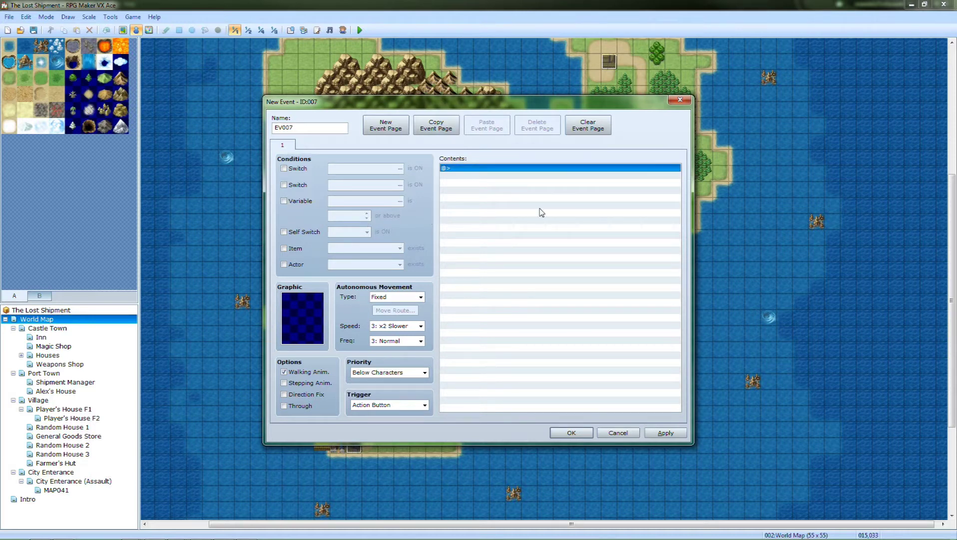
pyautogui.doubleClick(541, 212)
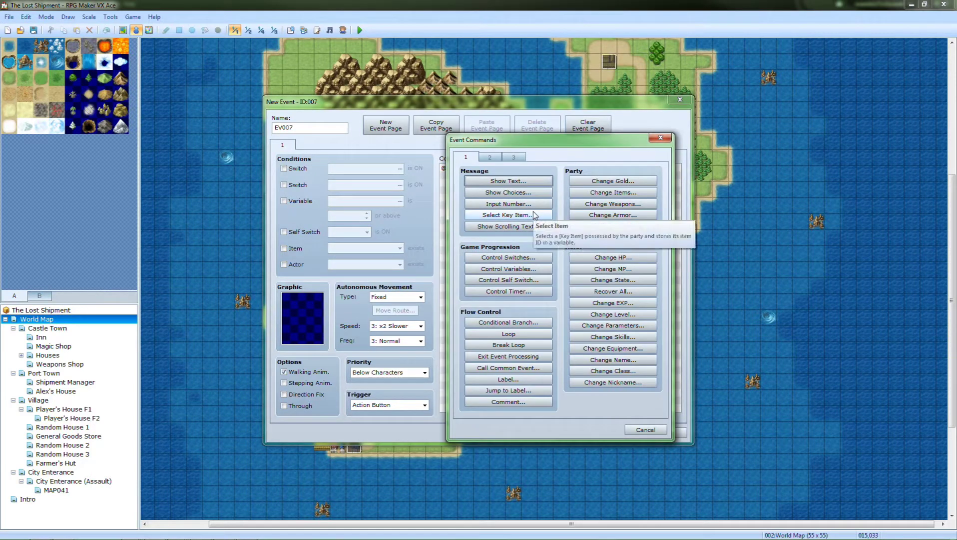
pyautogui.click(507, 181)
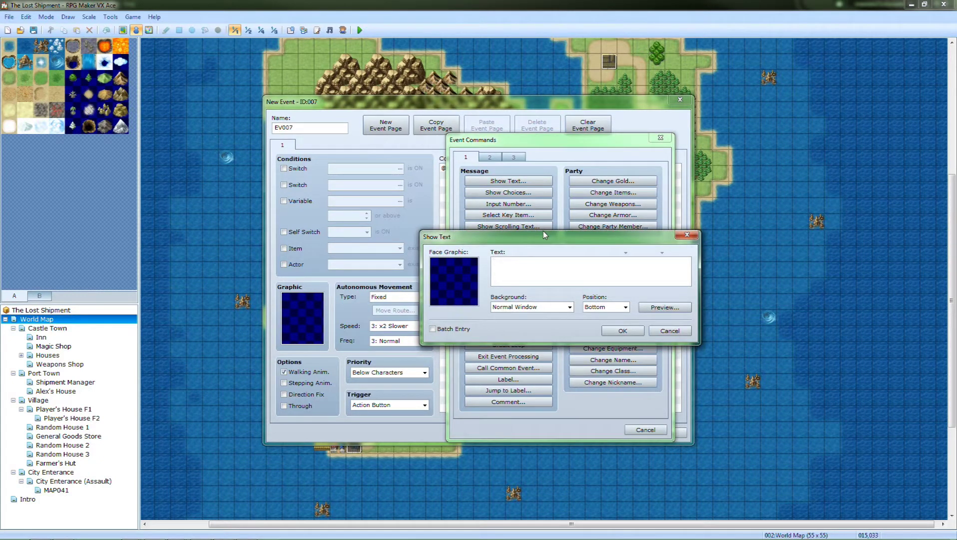
pyautogui.write('You need')
pyautogui.press('BackSpace')
pyautogui.press('BackSpace')
pyautogui.press('BackSpace')
pyautogui.press('BackSpace')
pyautogui.press('BackSpace')
pyautogui.press('BackSpace')
pyautogui.press('BackSpace')
pyautogui.write('We should pro')
pyautogui.write('bably check at the')
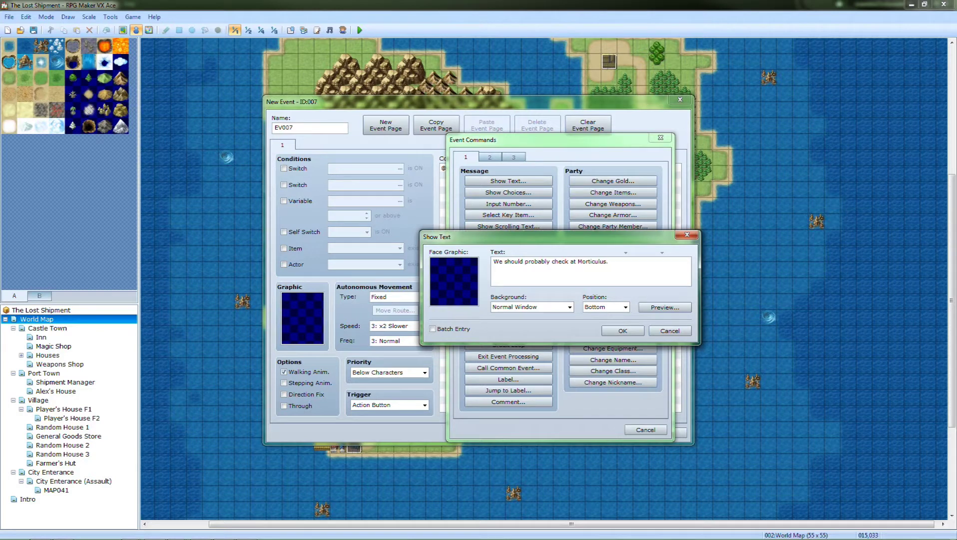
pyautogui.click(669, 309)
pyautogui.click(610, 331)
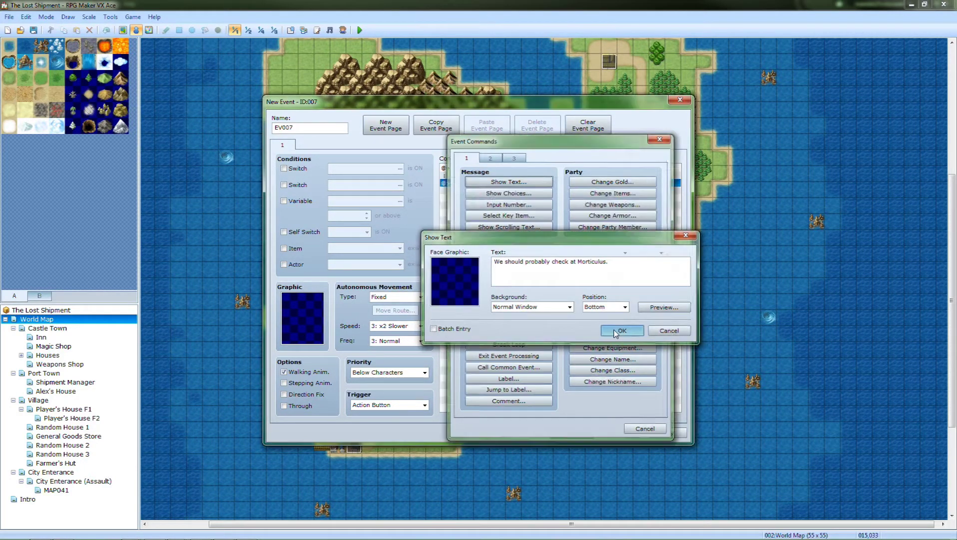
pyautogui.click(616, 332)
# Insert a Show Picture command above the dialogue text, using the RedHeadNeutral graphic as picture 1
pyautogui.doubleClick(505, 183)
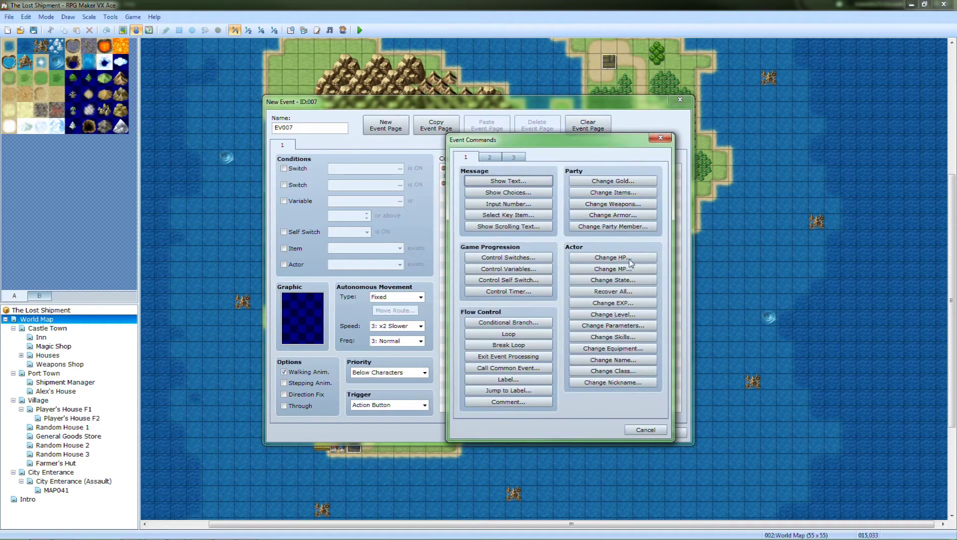
pyautogui.click(489, 157)
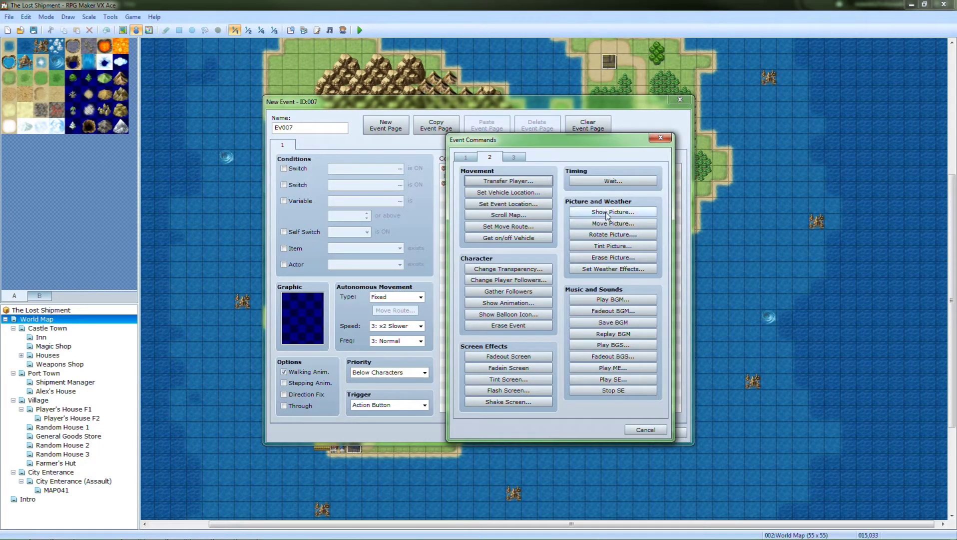
pyautogui.click(610, 212)
pyautogui.doubleClick(552, 221)
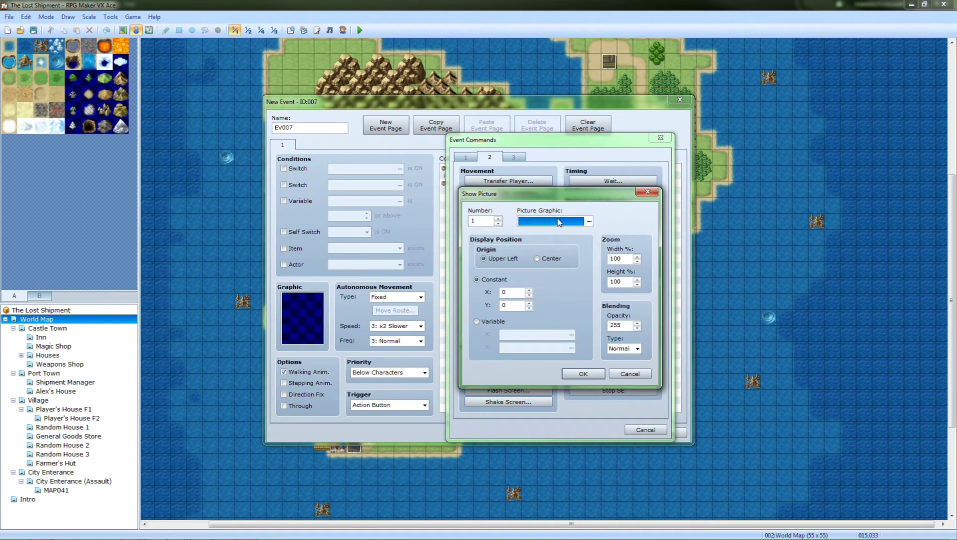
pyautogui.moveTo(482, 214); pyautogui.dragTo(487, 298)
pyautogui.click(444, 263)
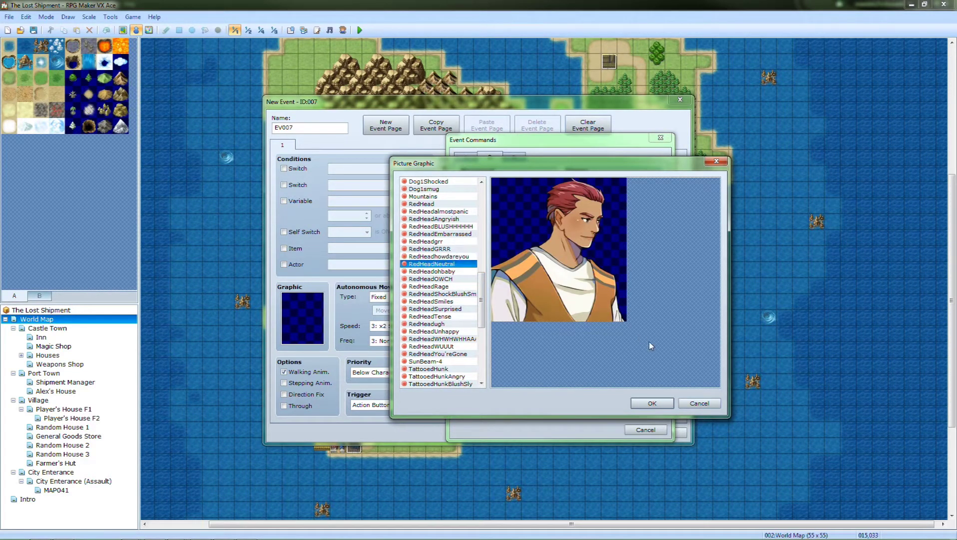
pyautogui.click(652, 403)
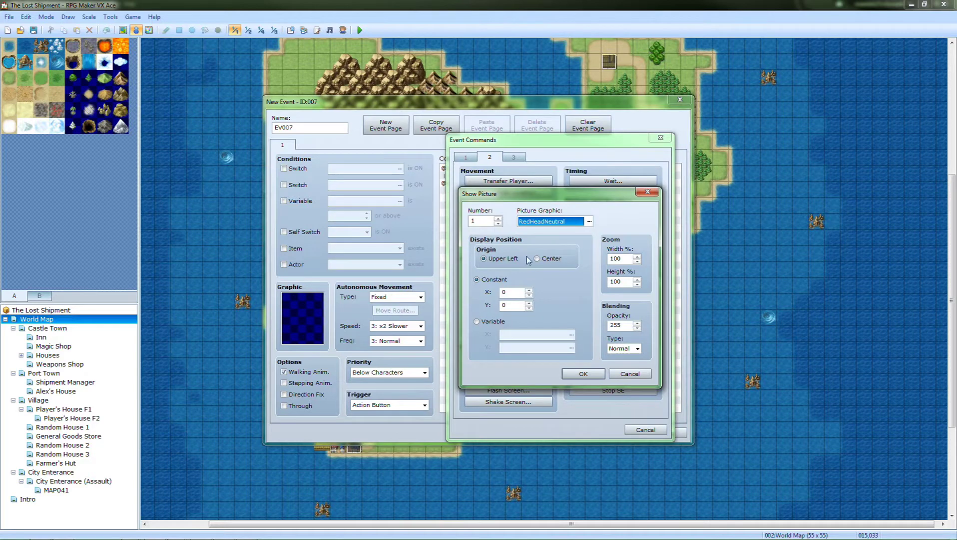
# Position the picture at constant X 0, Y 10 with an upper-left origin and add the command to the event
pyautogui.doubleClick(513, 302)
pyautogui.write('10')
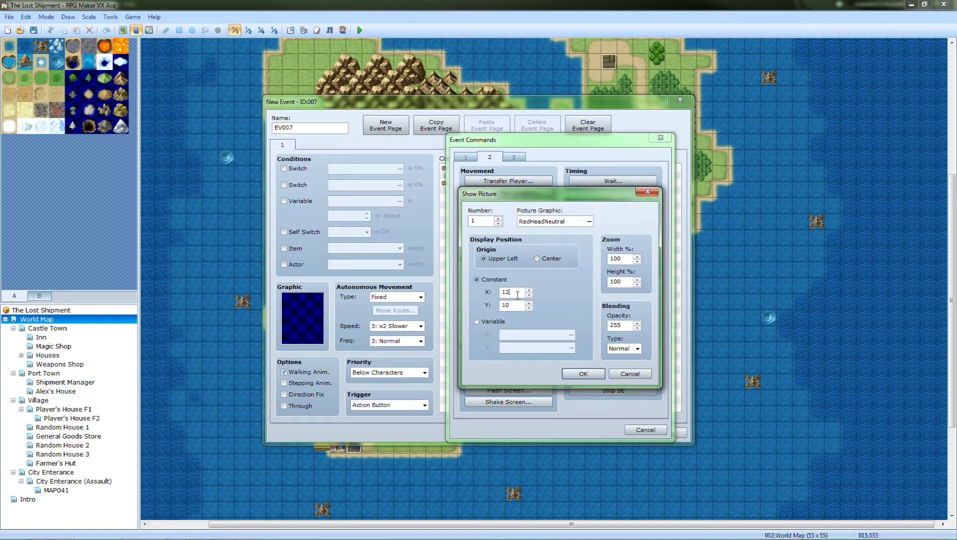
pyautogui.write('0')
pyautogui.click(518, 304)
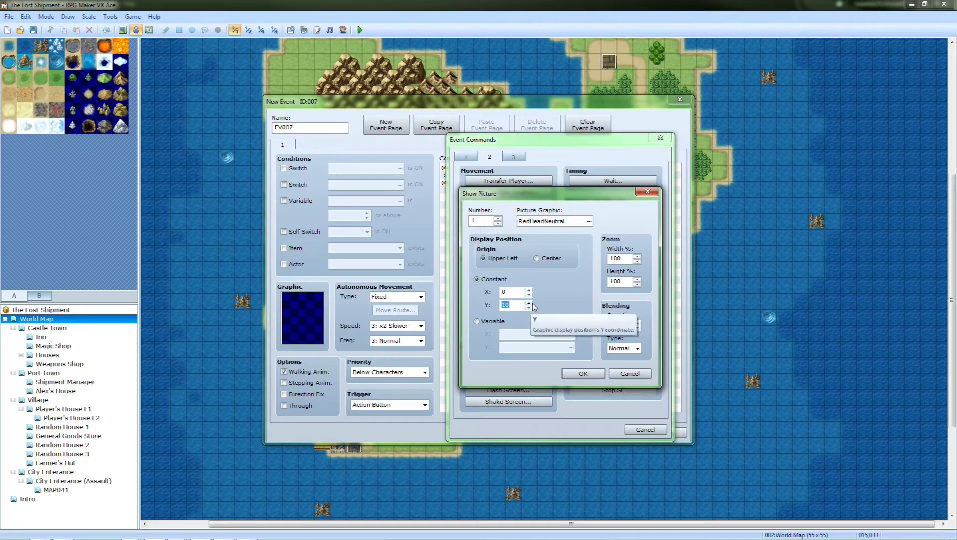
pyautogui.write('-1')
pyautogui.press('BackSpace')
pyautogui.press('BackSpace')
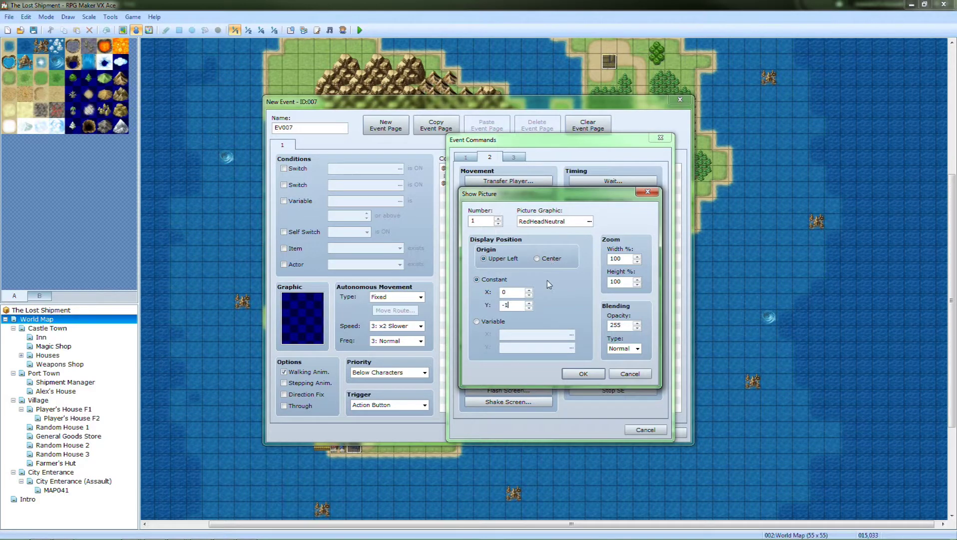
pyautogui.write('10')
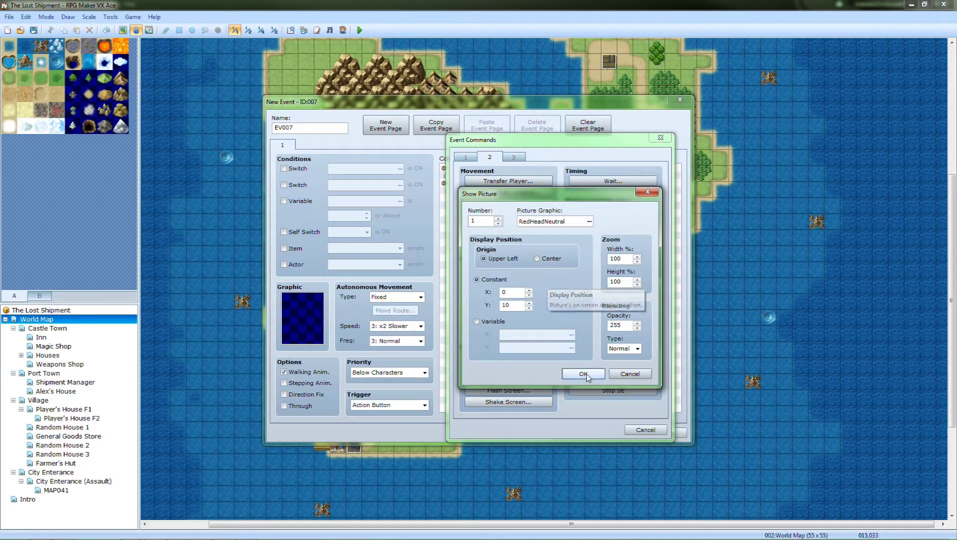
pyautogui.click(584, 374)
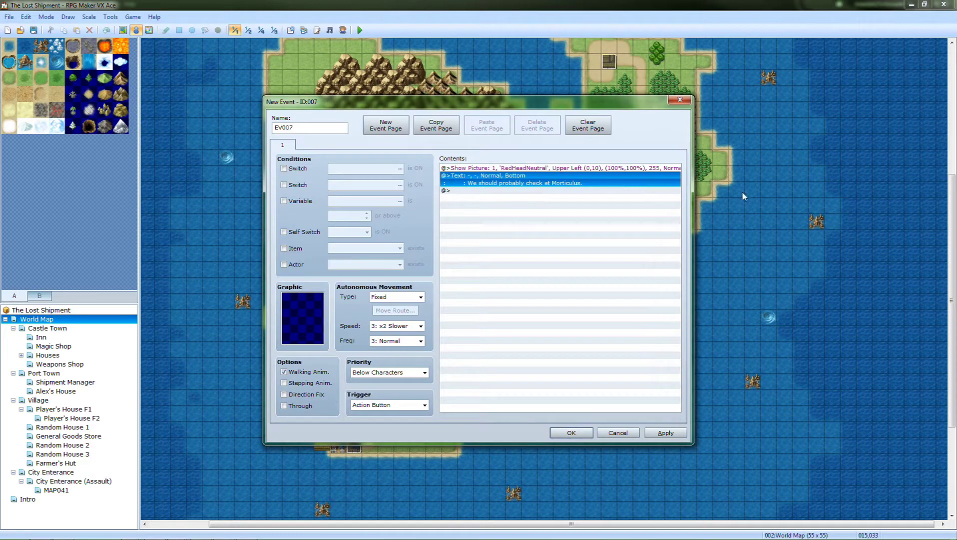
# Add an Erase Picture command for picture 1 after the dialogue and set the event's trigger to Player Touch
pyautogui.doubleClick(484, 217)
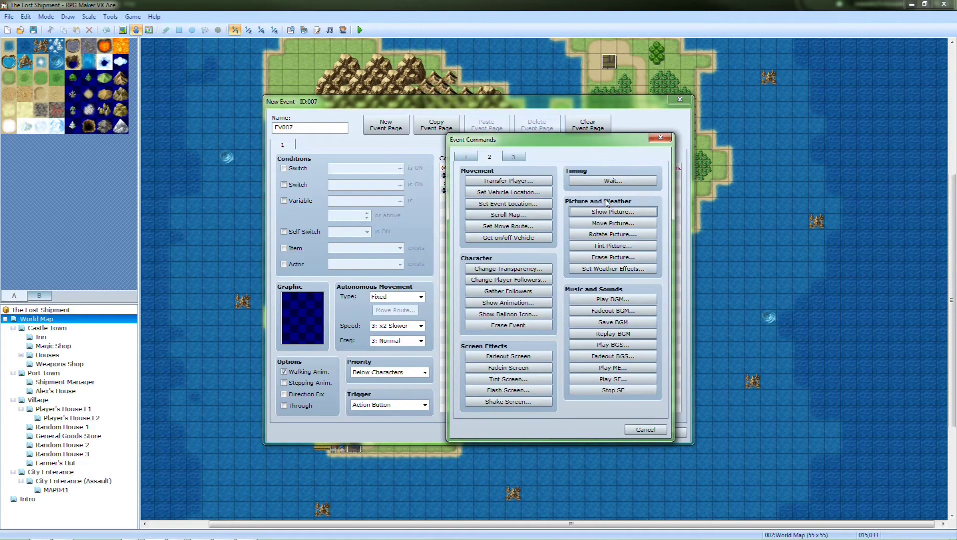
pyautogui.click(613, 257)
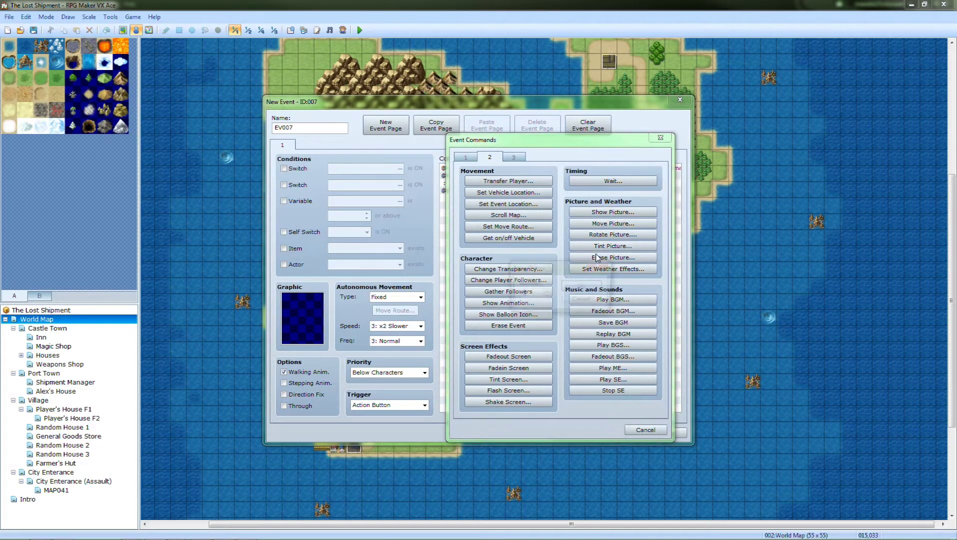
pyautogui.click(581, 286)
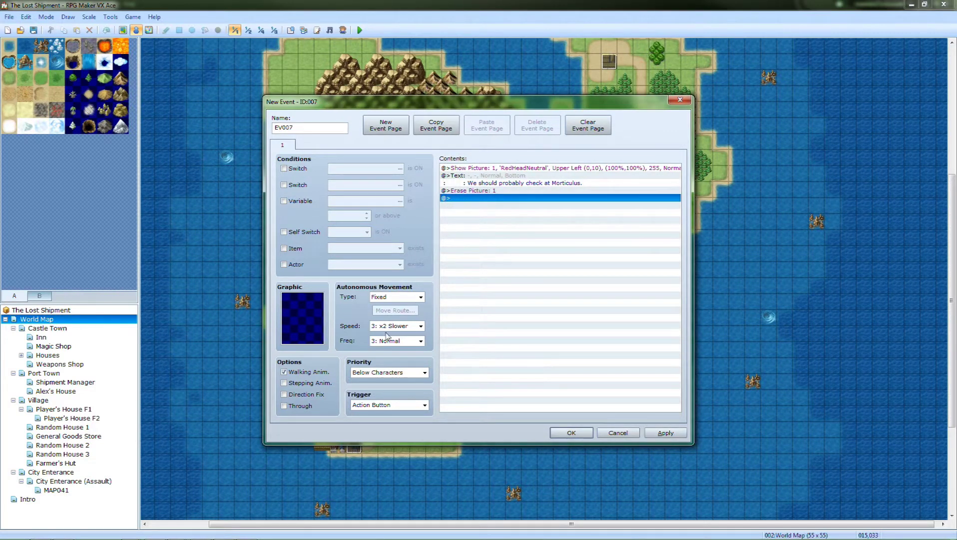
pyautogui.click(375, 405)
pyautogui.click(390, 422)
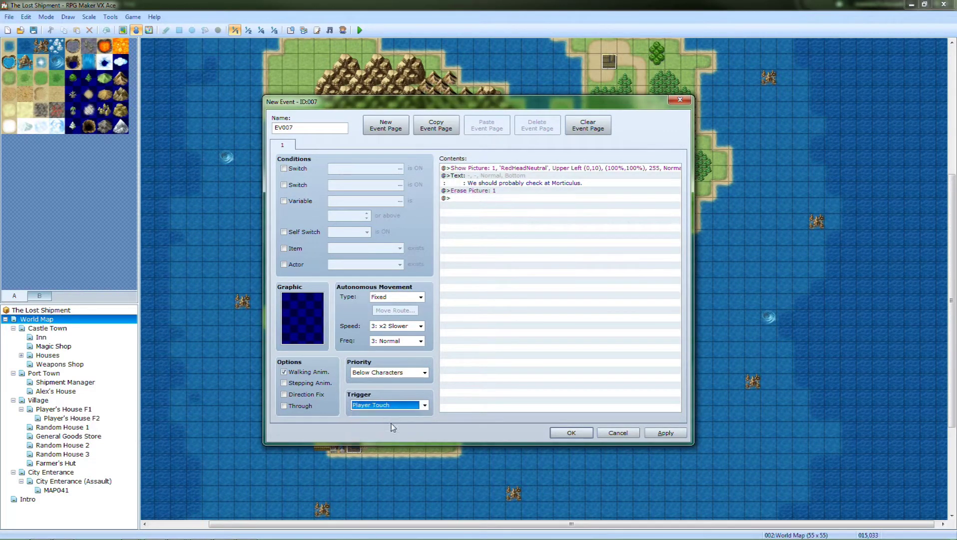
# Try the Same as Characters priority on the event and return it to Below Characters
pyautogui.click(380, 372)
pyautogui.click(381, 387)
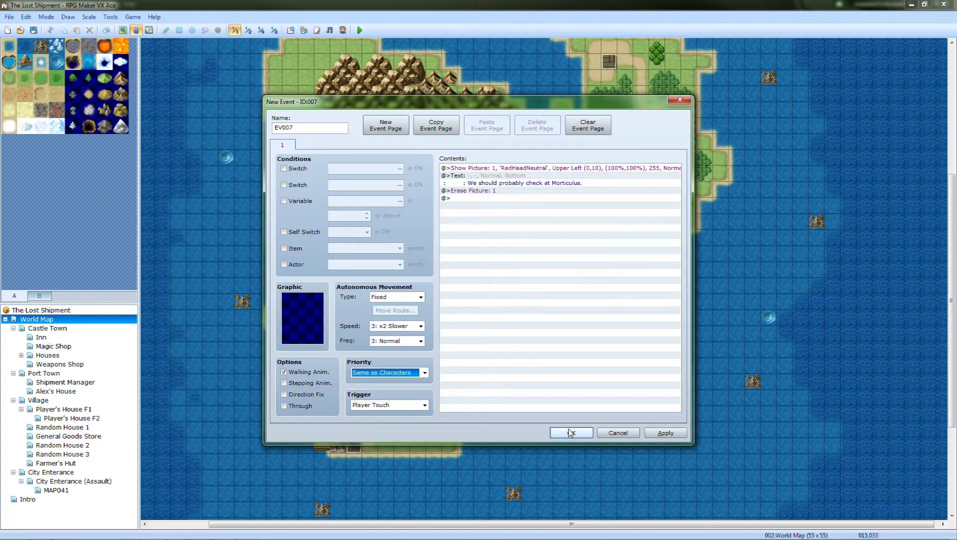
pyautogui.click(390, 372)
pyautogui.click(382, 381)
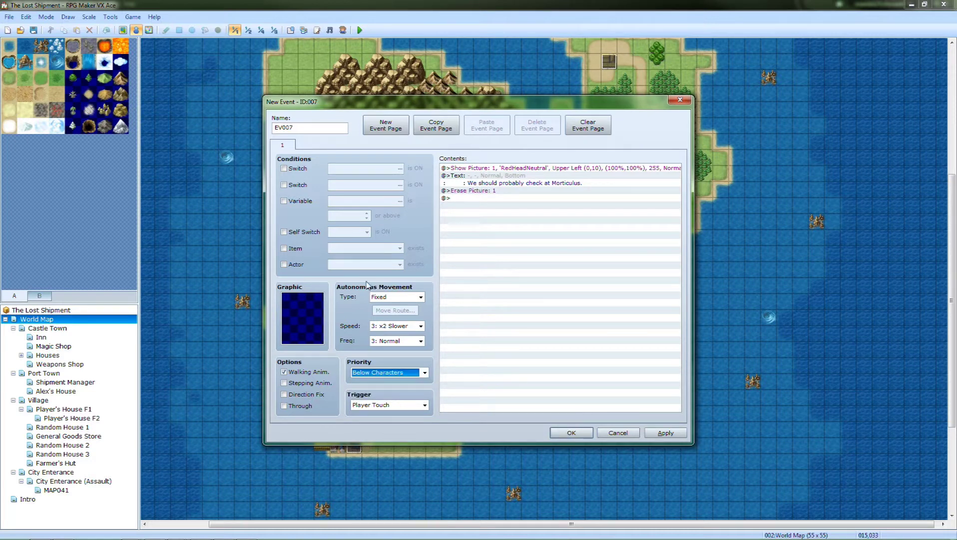
# Name the event "To city enterance" and save it to the World Map
pyautogui.doubleClick(311, 127)
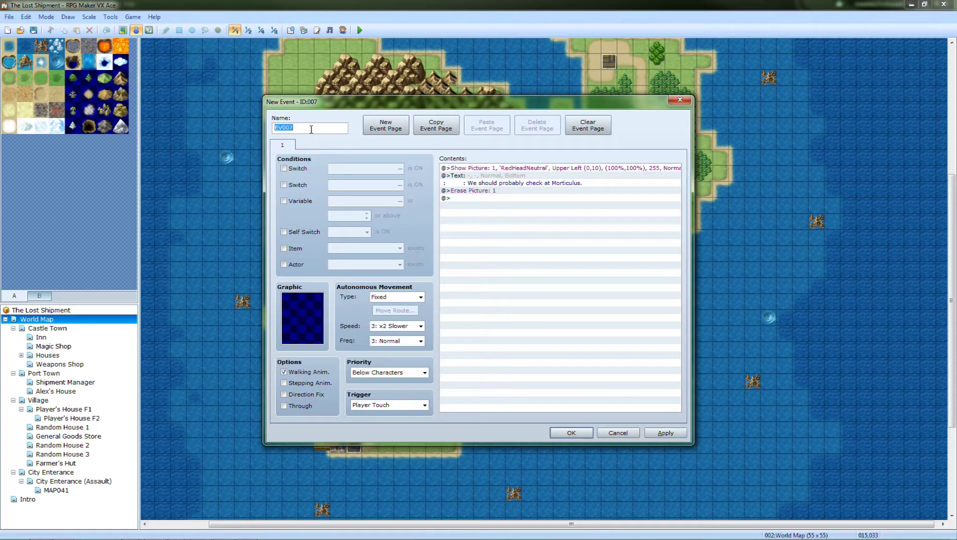
pyautogui.write('To city enterance')
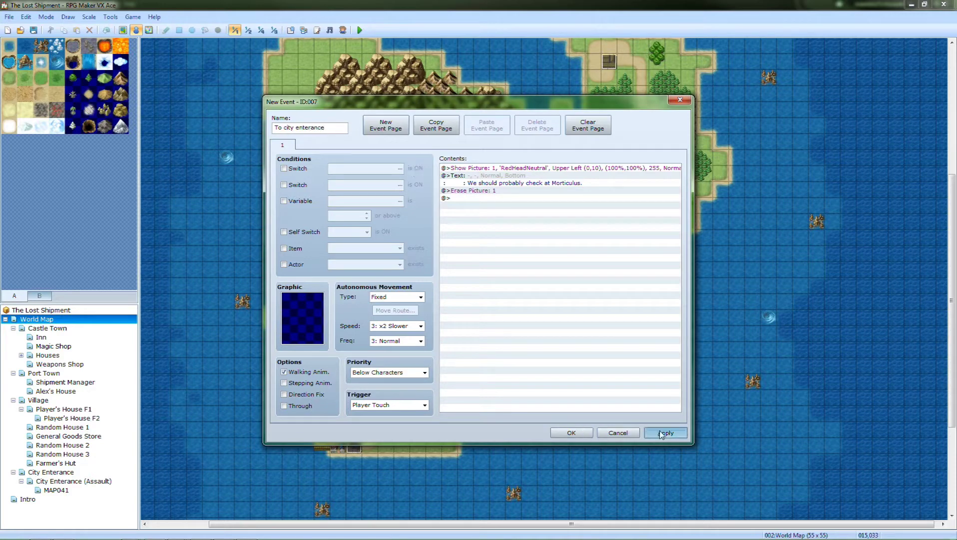
pyautogui.click(571, 432)
# Reopen the "To city enterance" event and add a second event page, comparing it with page 1
pyautogui.doubleClick(321, 333)
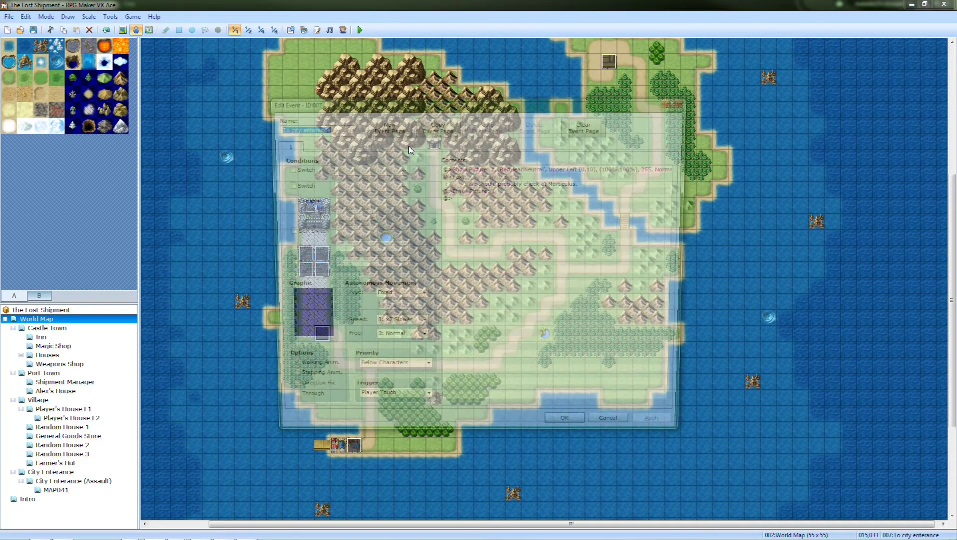
pyautogui.click(385, 125)
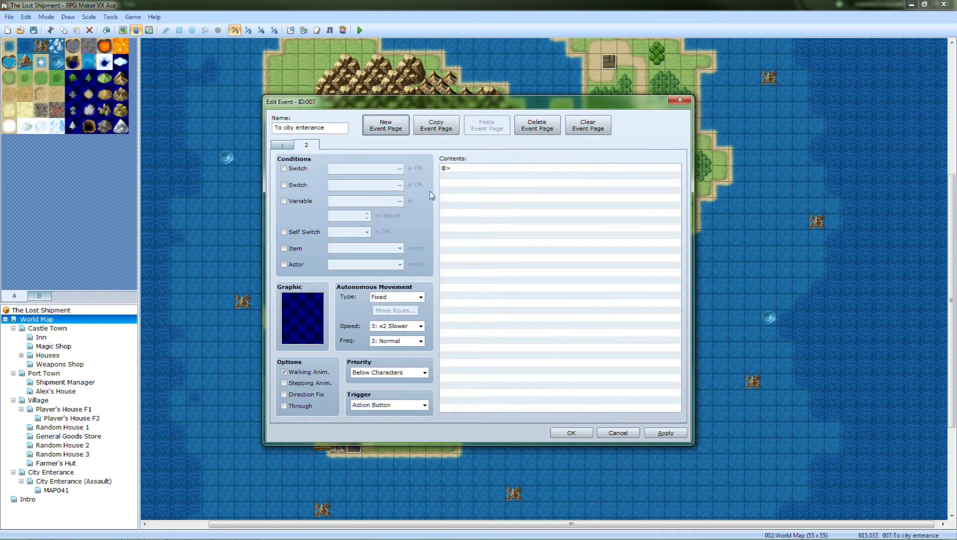
pyautogui.click(282, 145)
pyautogui.click(305, 146)
pyautogui.click(282, 145)
pyautogui.click(312, 146)
pyautogui.click(289, 145)
pyautogui.click(301, 145)
# Make page 2 conditional on the variable 0001:Main Story being 12 or above
pyautogui.click(285, 201)
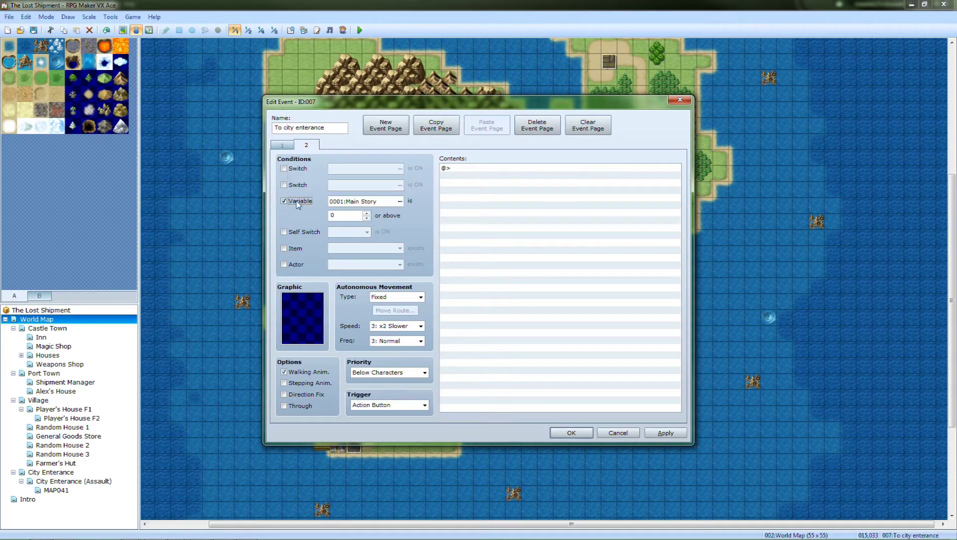
pyautogui.doubleClick(349, 218)
pyautogui.click(286, 144)
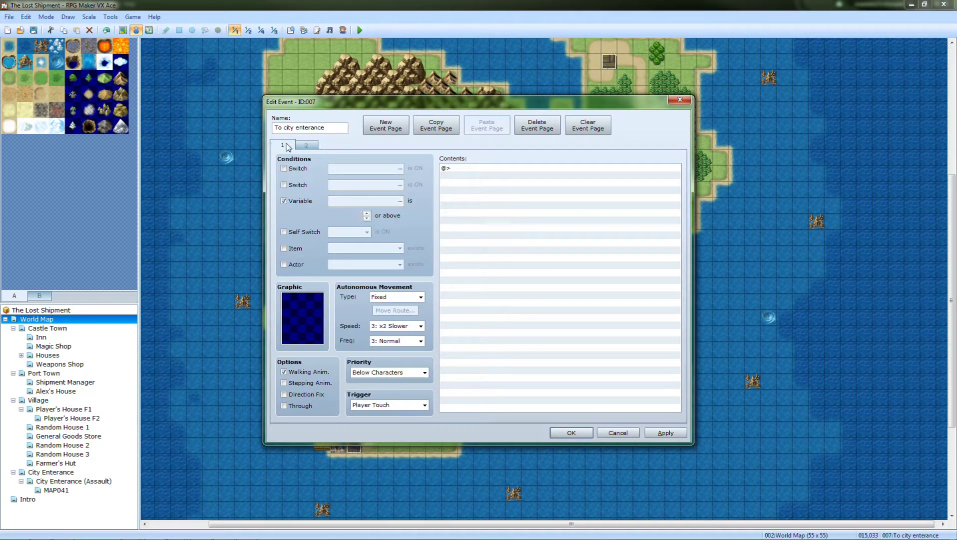
pyautogui.click(302, 149)
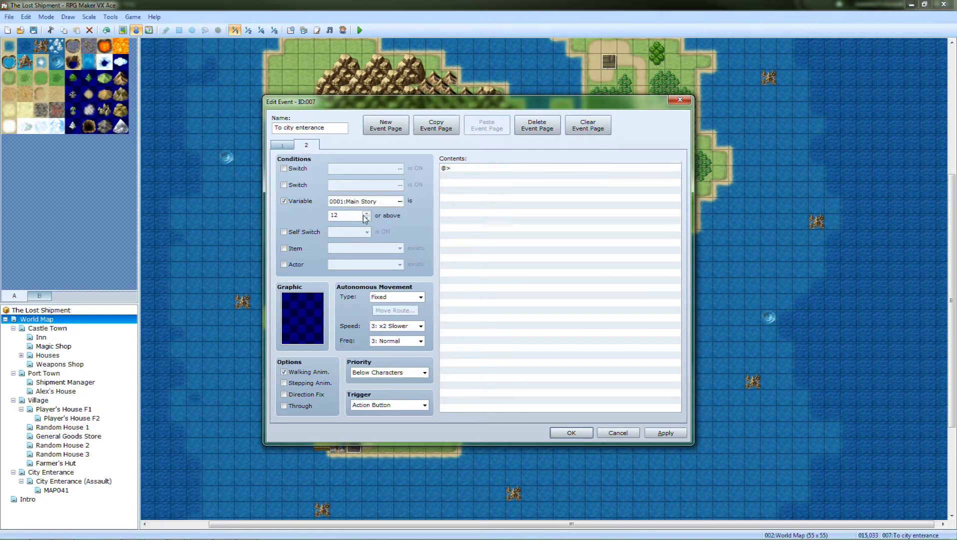
# Create a Transfer Player command on page 2 with its destination on the sandy path of City Enterance (Assault), tile 035,060
pyautogui.doubleClick(469, 210)
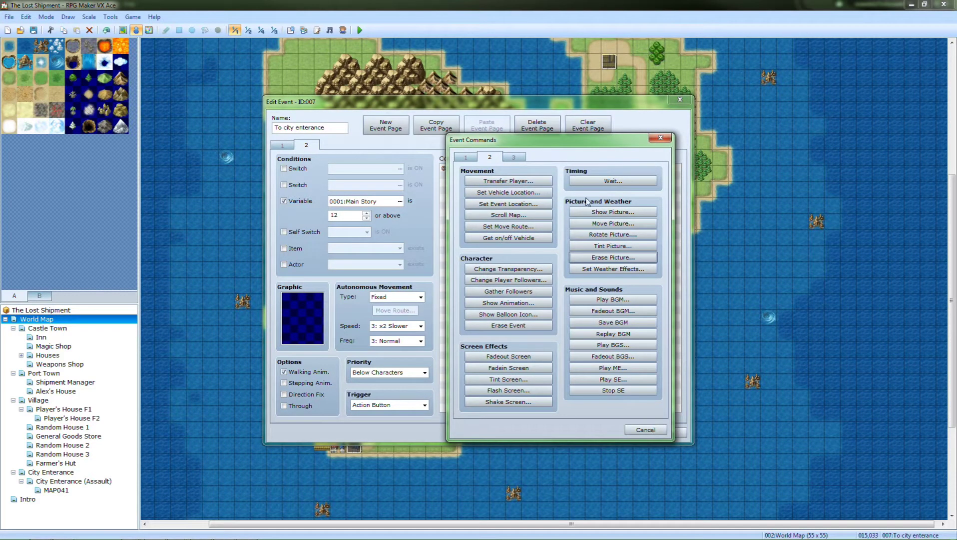
pyautogui.click(531, 182)
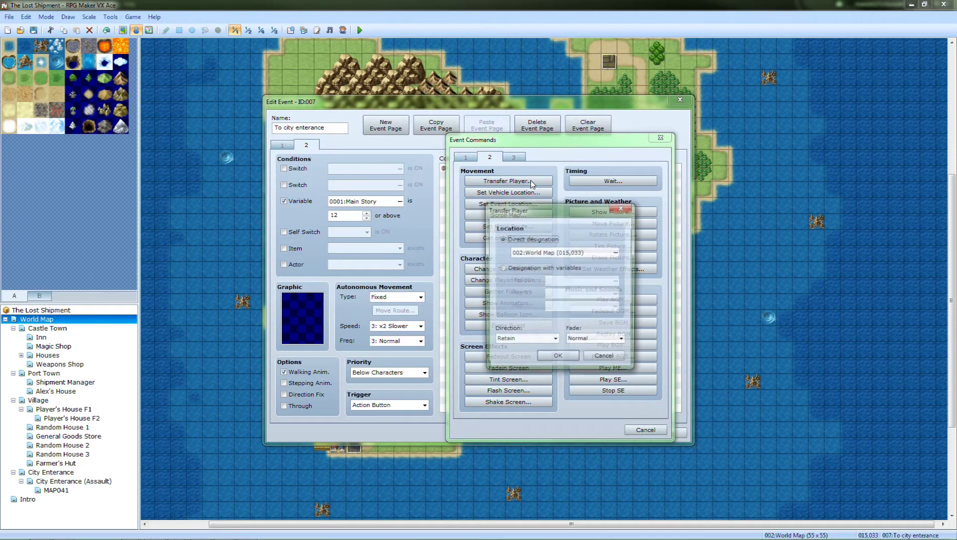
pyautogui.click(610, 255)
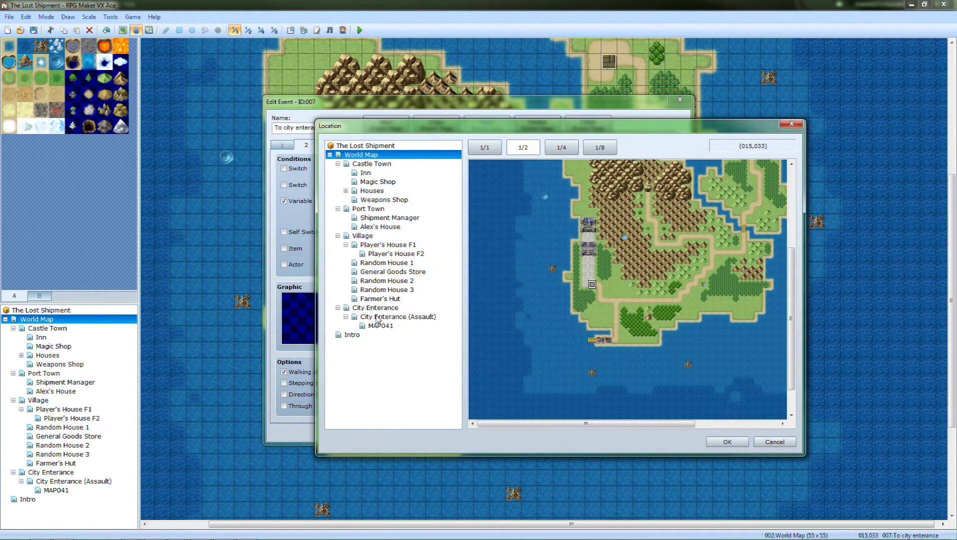
pyautogui.click(377, 317)
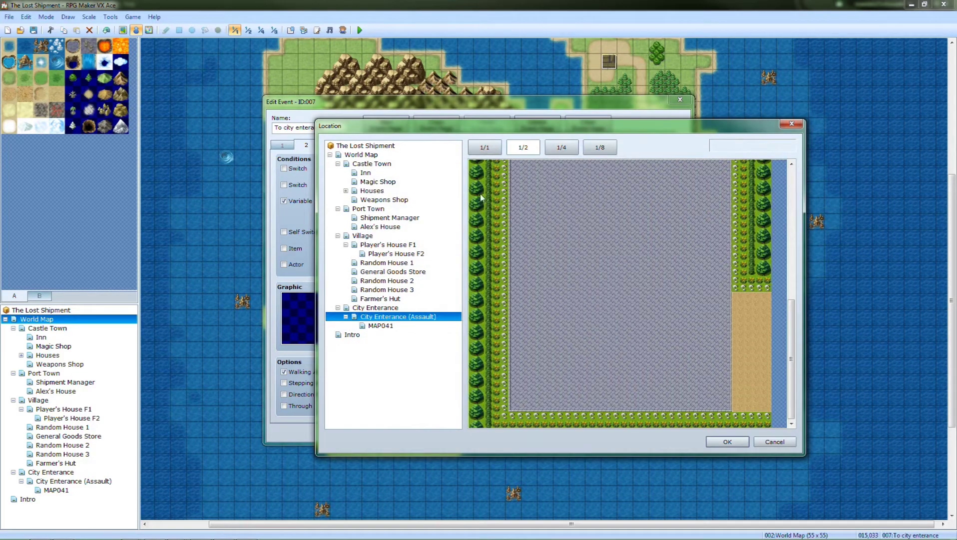
pyautogui.moveTo(425, 124); pyautogui.dragTo(320, 208)
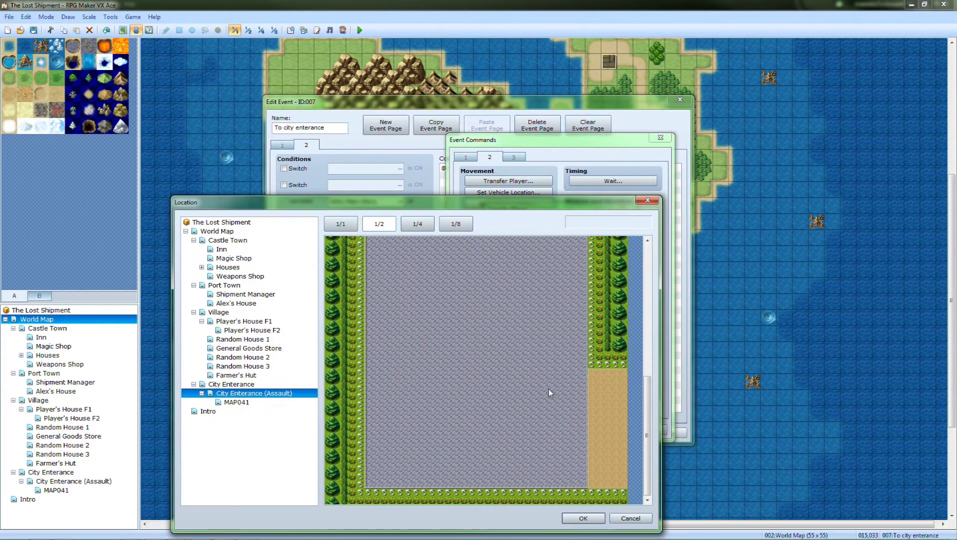
pyautogui.doubleClick(615, 431)
# Set the transfer's direction to Left, keep the fade at Normal and add the command to page 2
pyautogui.click(542, 341)
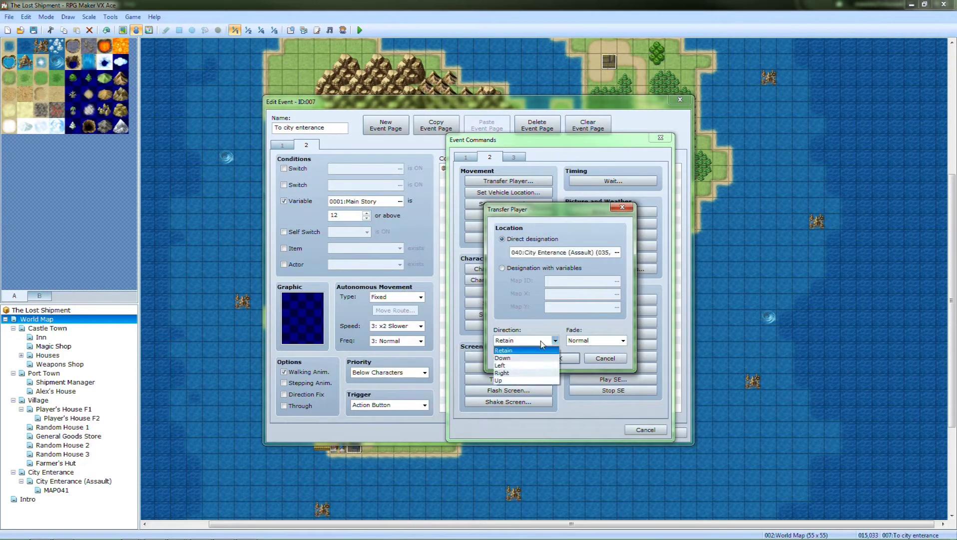
pyautogui.click(530, 367)
pyautogui.click(588, 340)
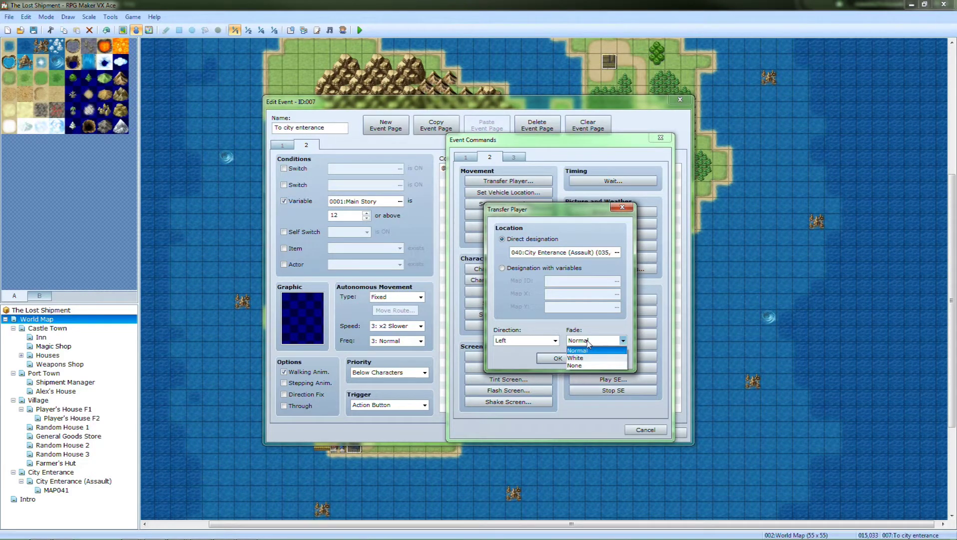
pyautogui.click(588, 342)
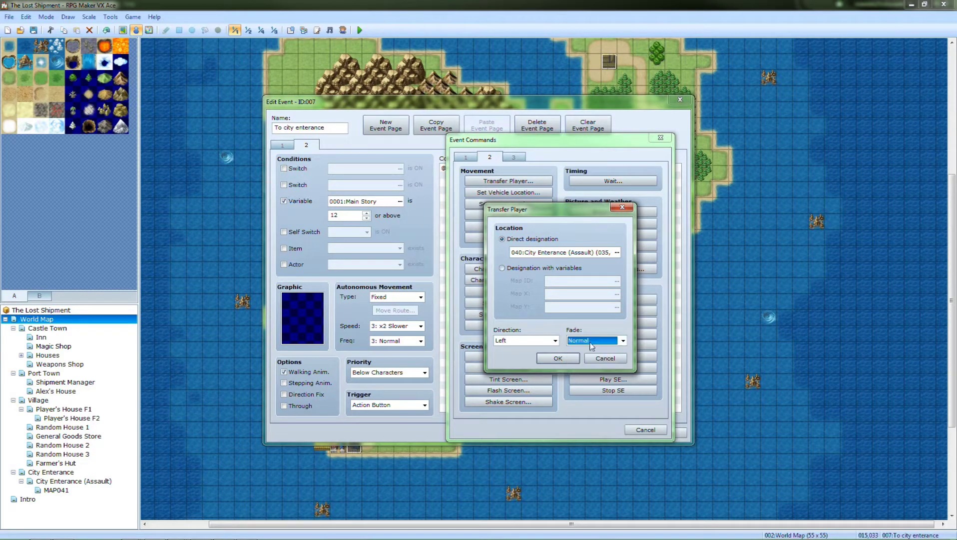
pyautogui.click(568, 356)
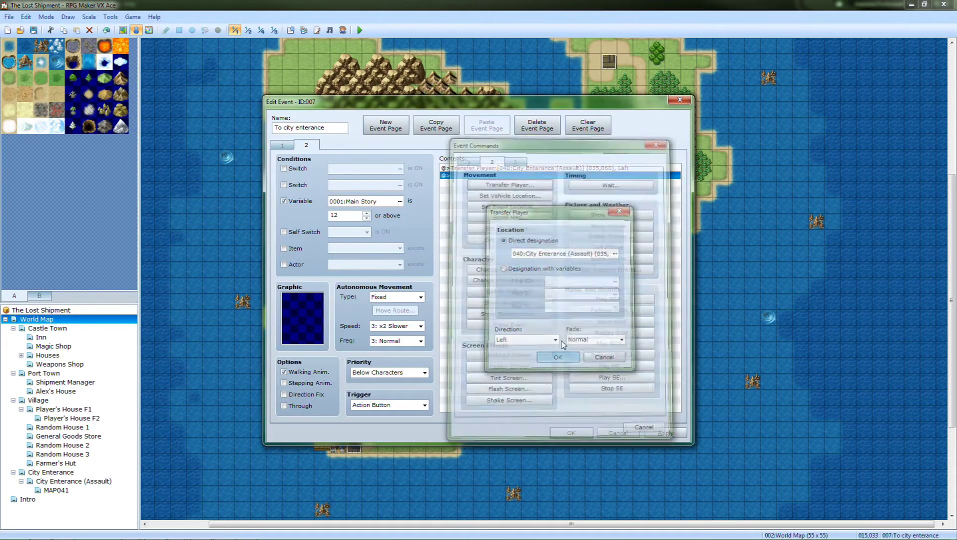
# Insert a Play SE command with the Move sound before page 2's Transfer Player command and save the "To city enterance" event
pyautogui.doubleClick(482, 176)
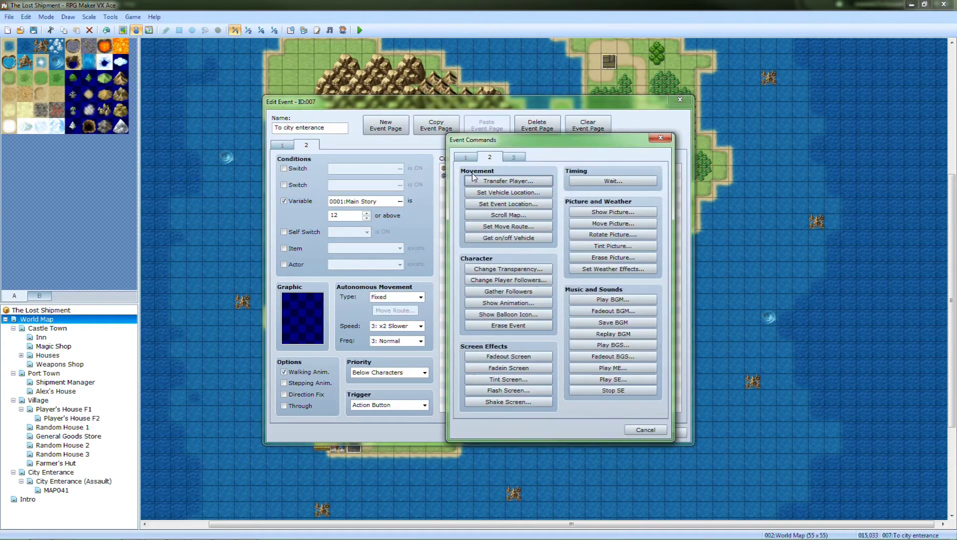
pyautogui.press('Escape')
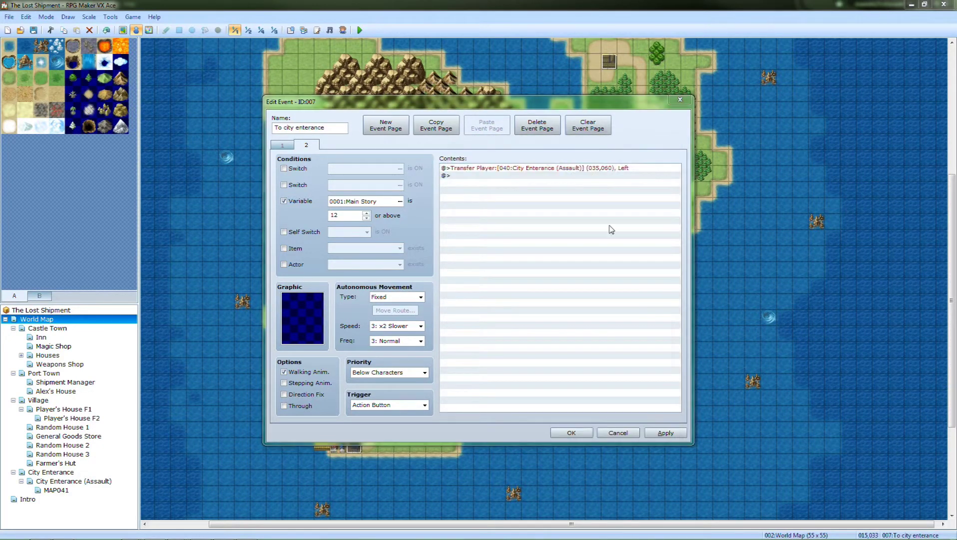
pyautogui.doubleClick(611, 229)
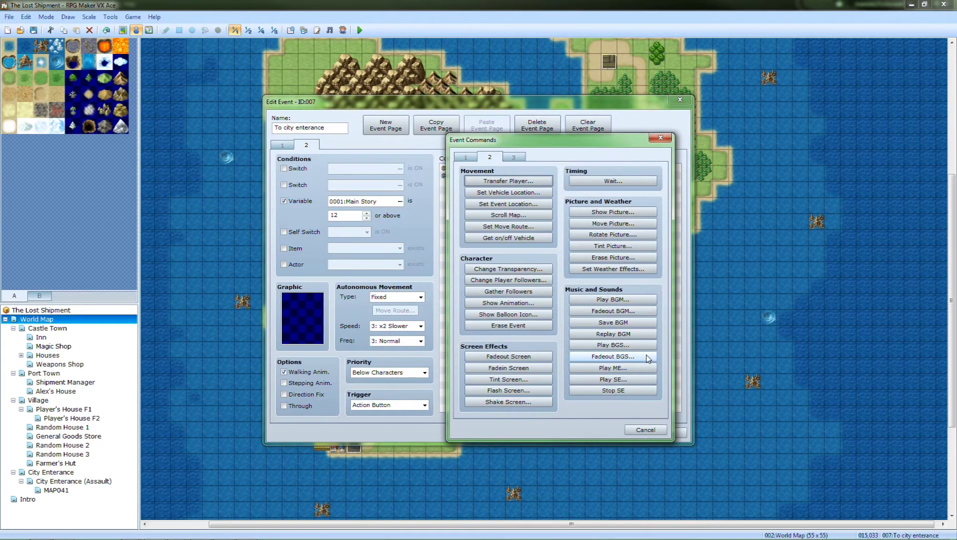
pyautogui.click(624, 381)
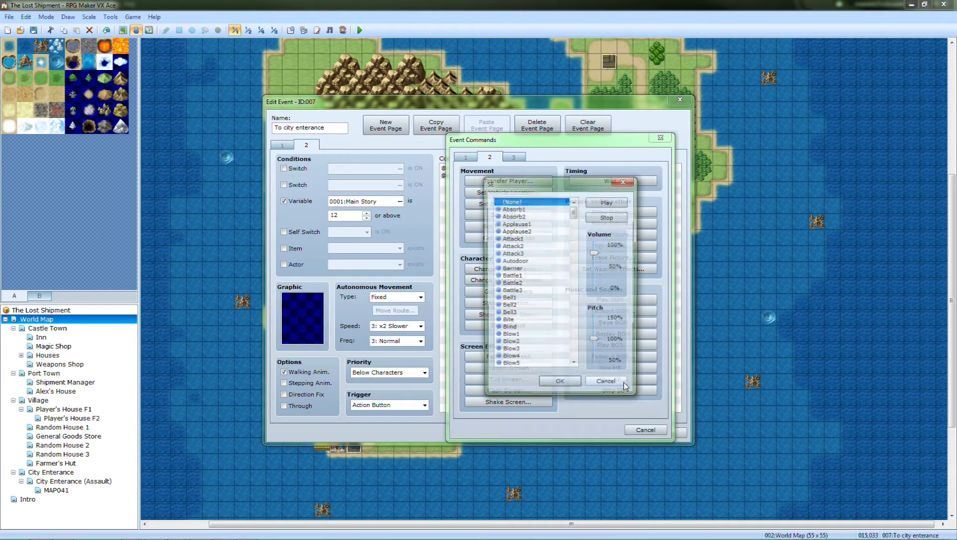
pyautogui.moveTo(578, 213); pyautogui.dragTo(587, 302)
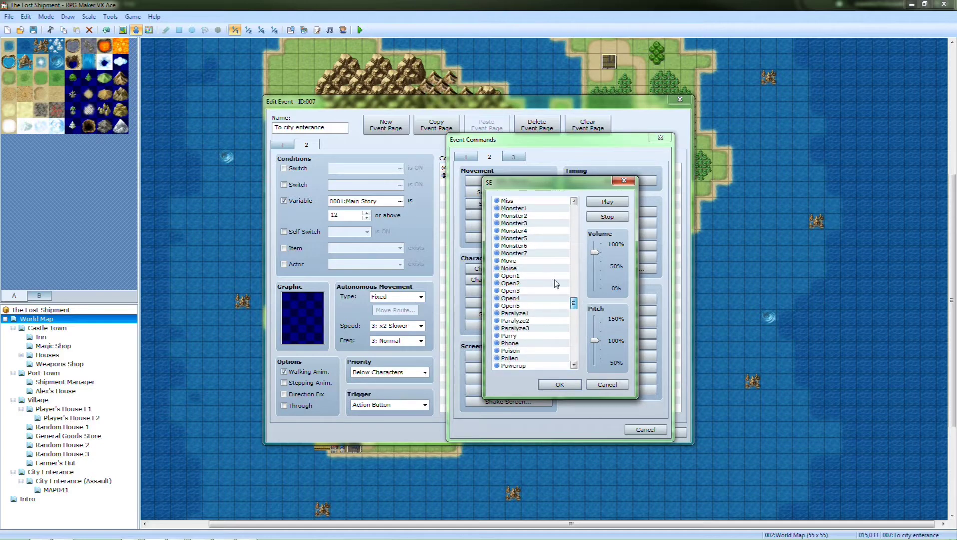
pyautogui.click(522, 260)
pyautogui.click(614, 209)
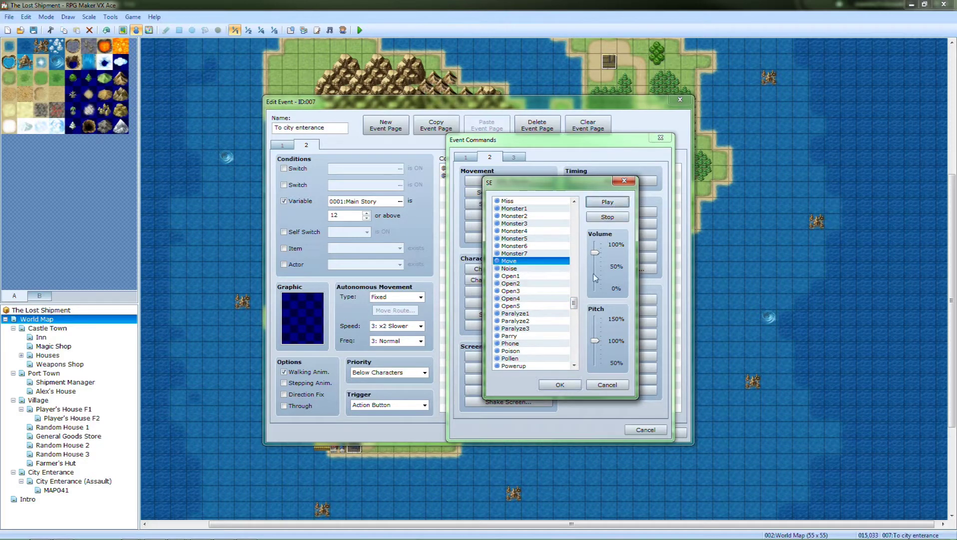
pyautogui.click(564, 386)
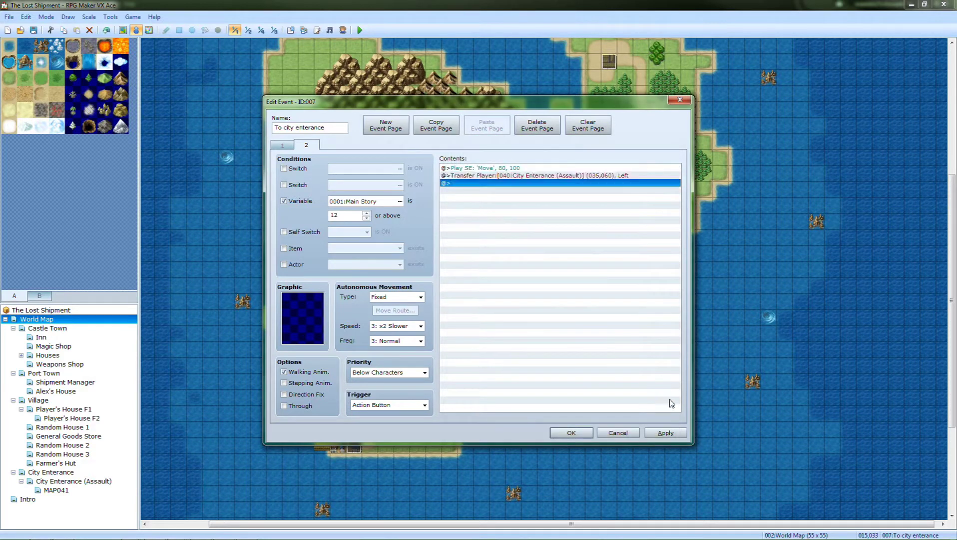
pyautogui.click(665, 432)
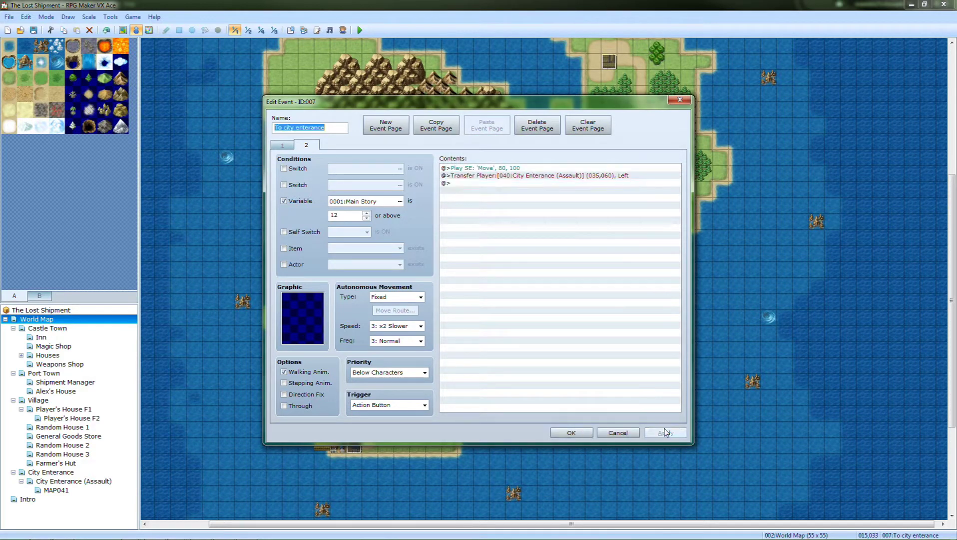
pyautogui.click(571, 433)
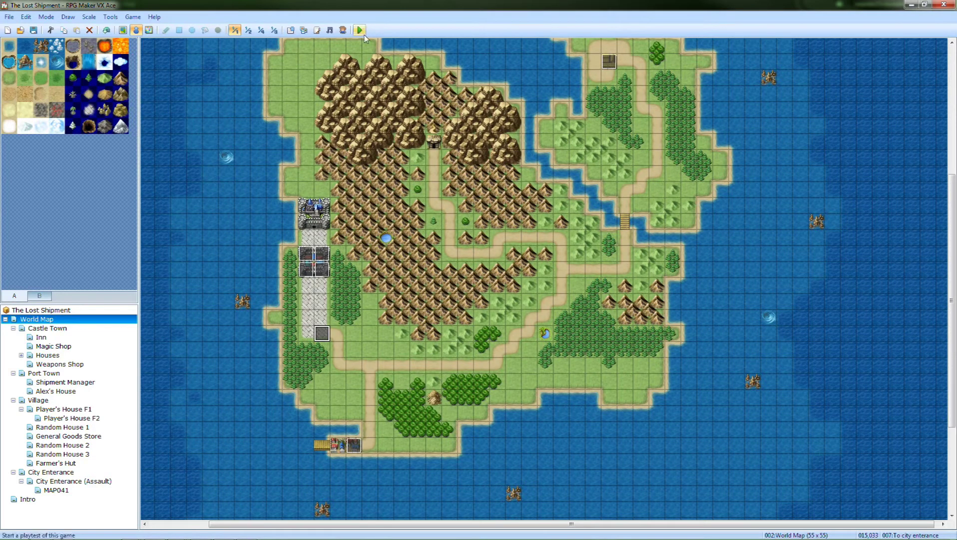
# Create a new event on the grass at World Map tile 018,032 with a Control Variables command setting 0001:Main Story to 12
pyautogui.doubleClick(373, 320)
pyautogui.doubleClick(476, 169)
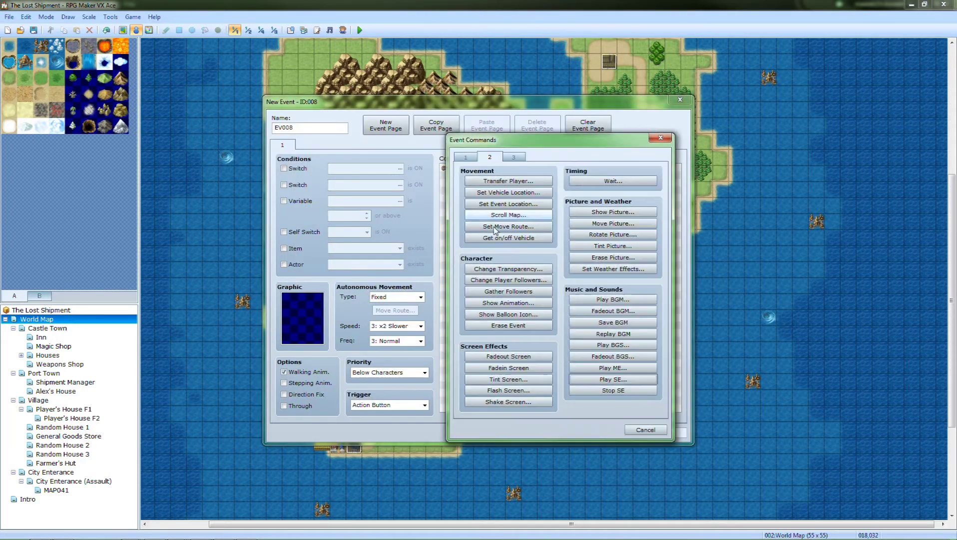
pyautogui.click(466, 158)
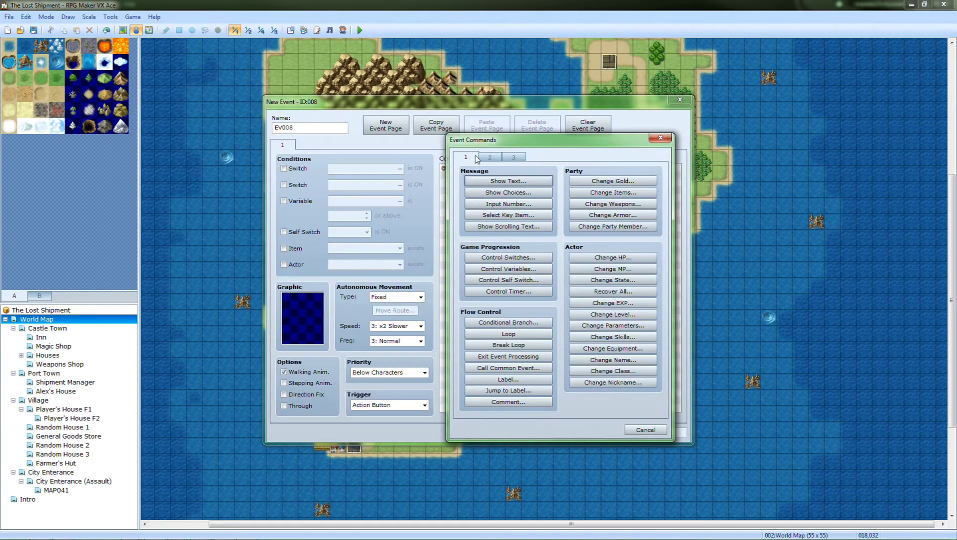
pyautogui.click(514, 270)
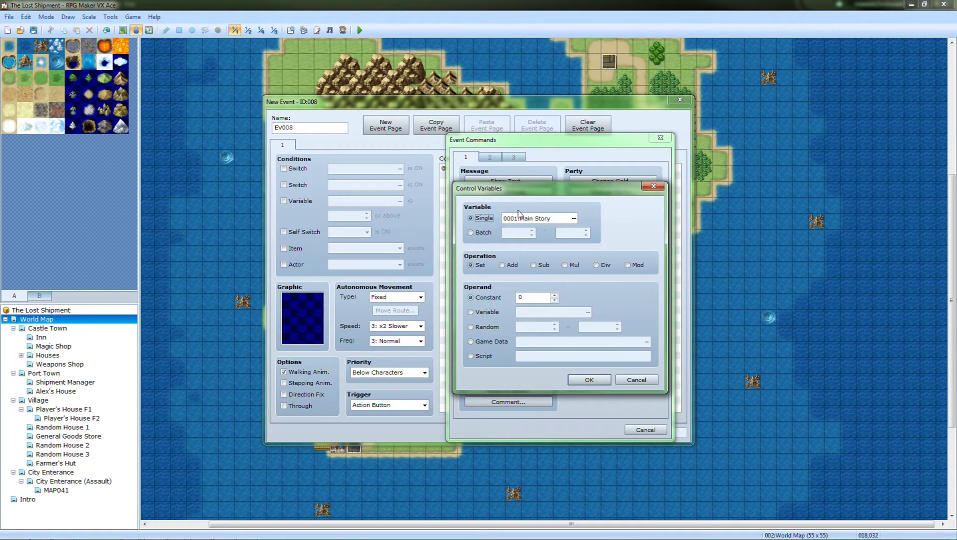
pyautogui.doubleClick(523, 297)
pyautogui.click(576, 378)
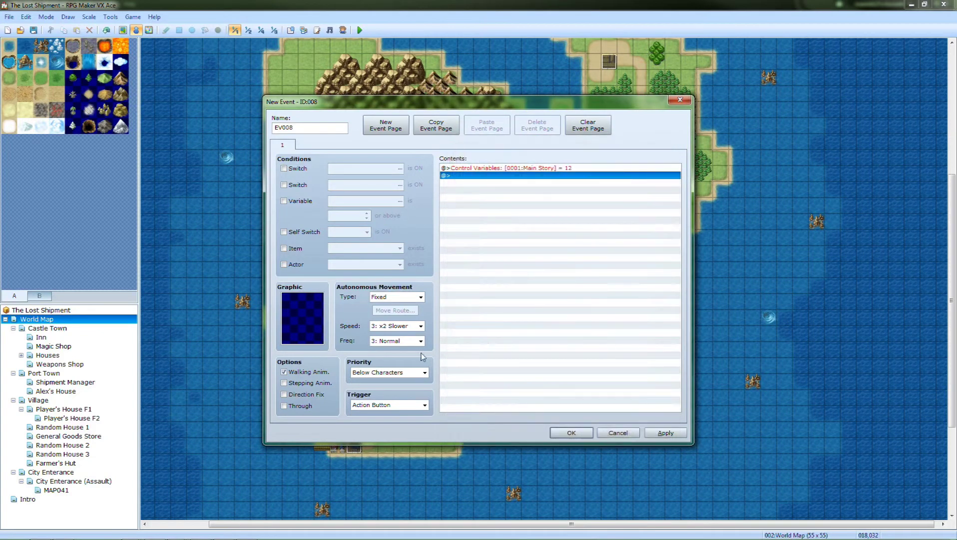
# Set the new variable-changing event's trigger to Player Touch and save the event
pyautogui.click(392, 405)
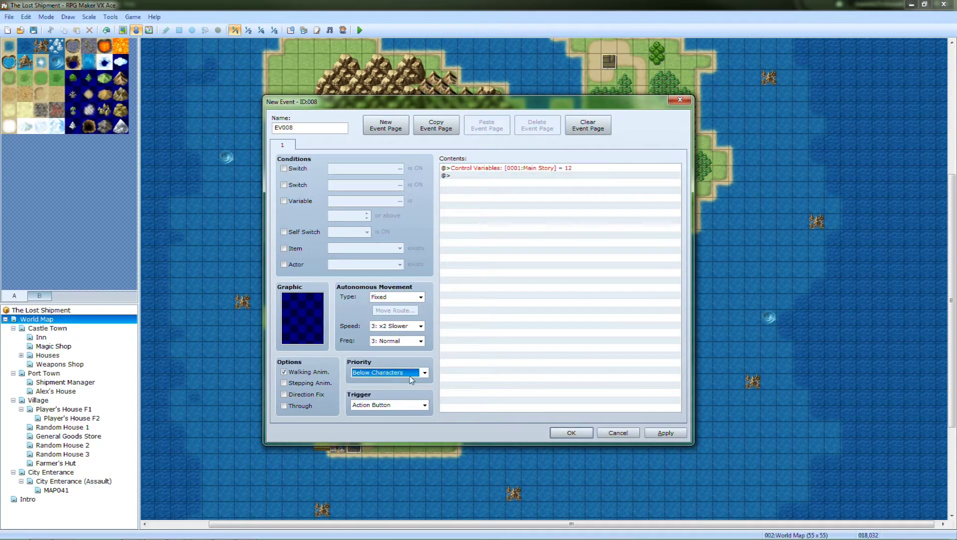
pyautogui.click(380, 422)
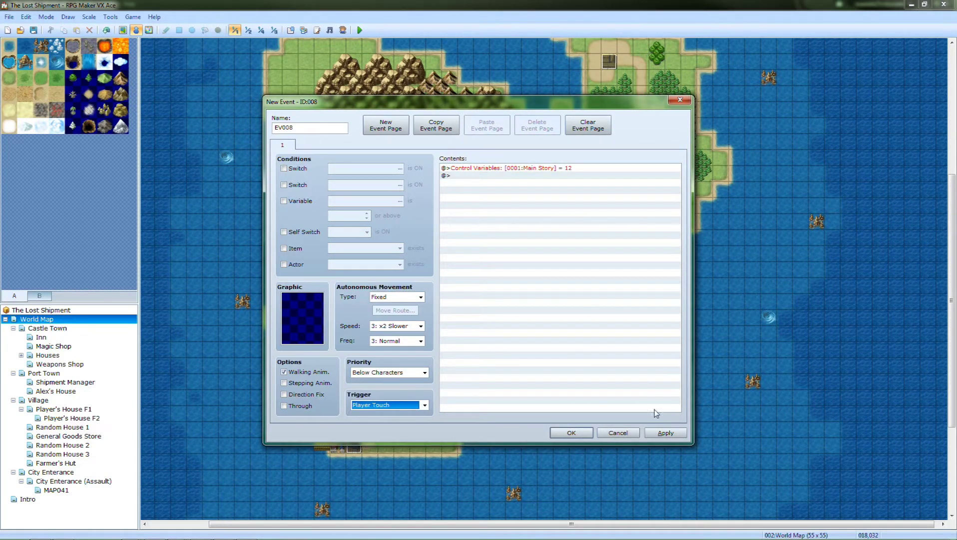
pyautogui.click(664, 433)
pyautogui.click(570, 432)
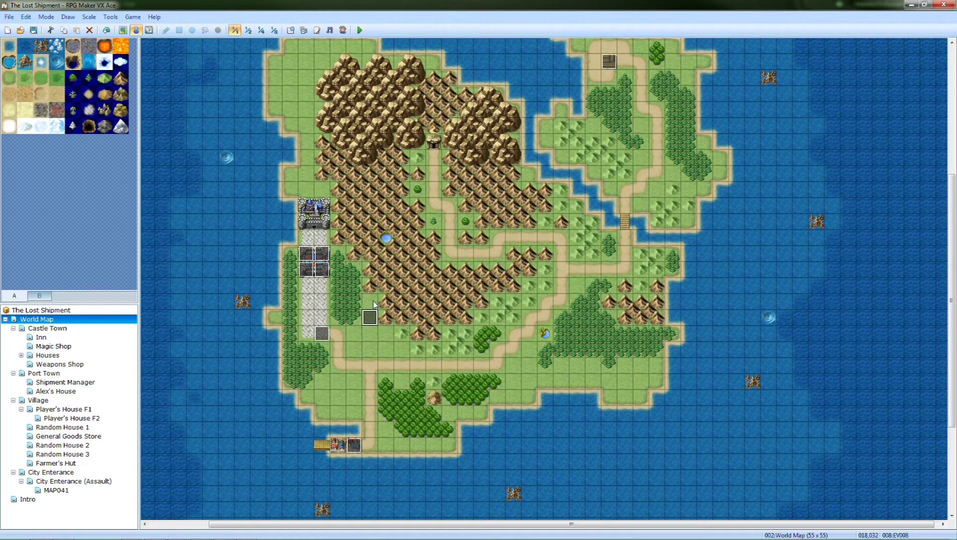
# Copy the "To city enterance" event onto the seven other free tiles of the stone road south of the existing castle events
pyautogui.click(322, 333)
pyautogui.press('Up')
pyautogui.hotkey('ctrl', 'v')
pyautogui.press('Up')
pyautogui.hotkey('ctrl', 'v')
pyautogui.press('Up')
pyautogui.hotkey('ctrl', 'v')
pyautogui.press('Left')
pyautogui.hotkey('ctrl', 'v')
pyautogui.press('Down')
pyautogui.hotkey('ctrl', 'v')
pyautogui.press('Down')
pyautogui.hotkey('ctrl', 'v')
pyautogui.press('Down')
pyautogui.hotkey('ctrl', 'v')
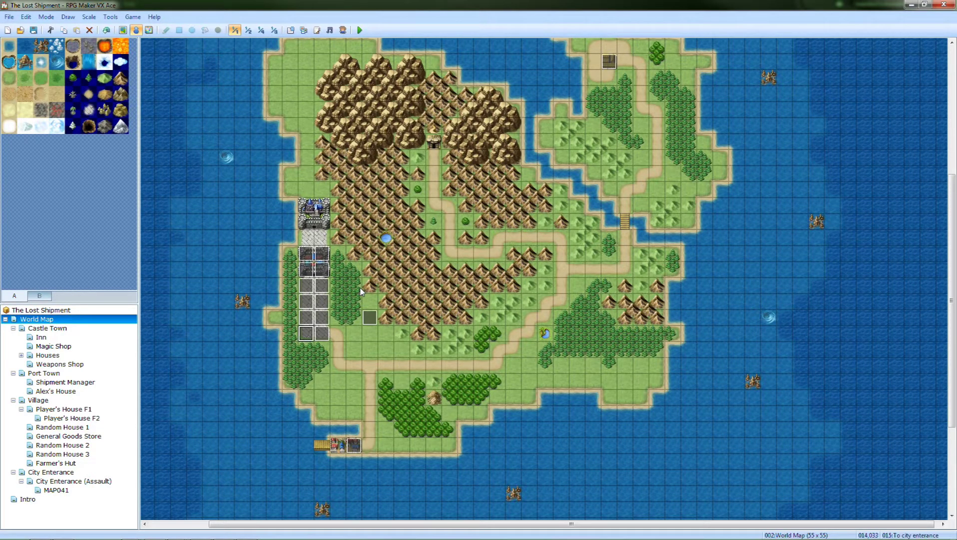
# Start a playtest, saving the project changes, and load save File 1
pyautogui.click(359, 30)
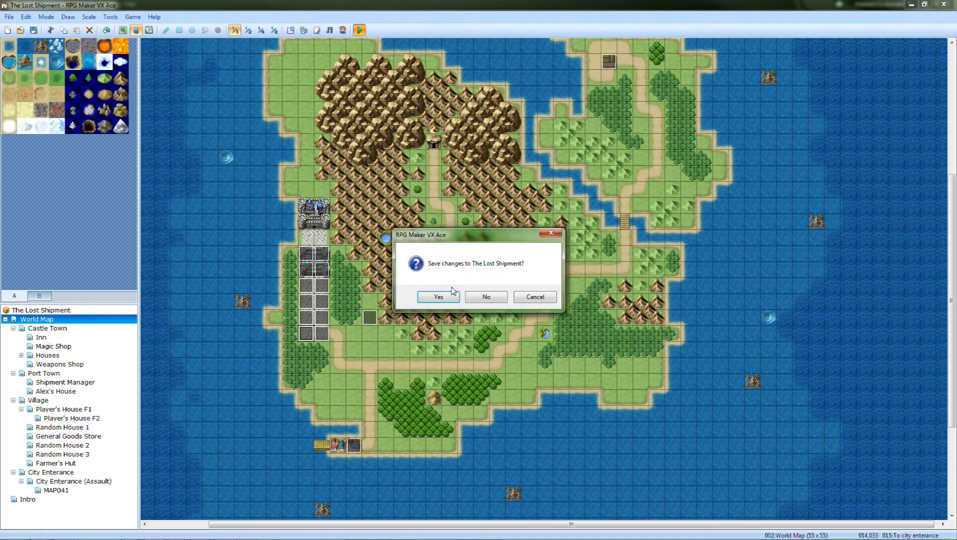
pyautogui.click(445, 295)
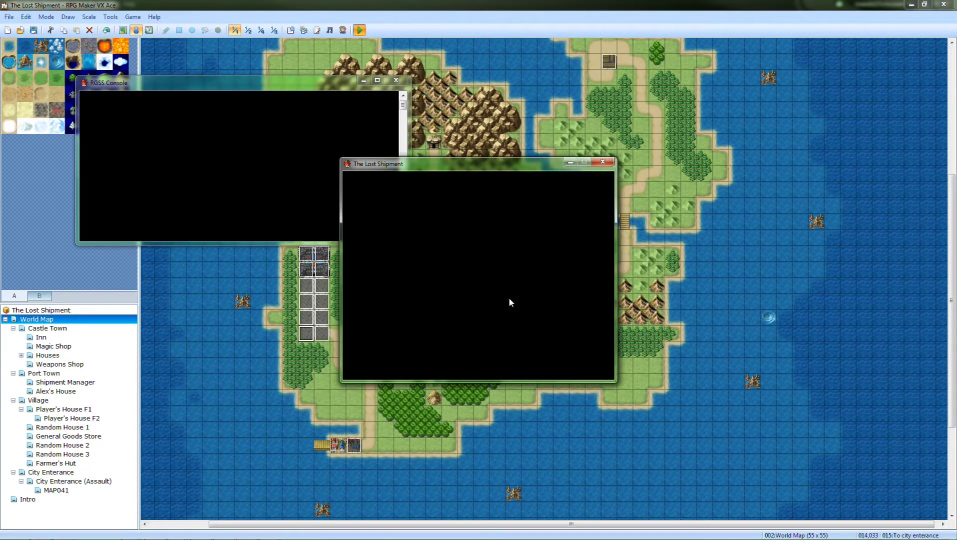
pyautogui.press('Return')
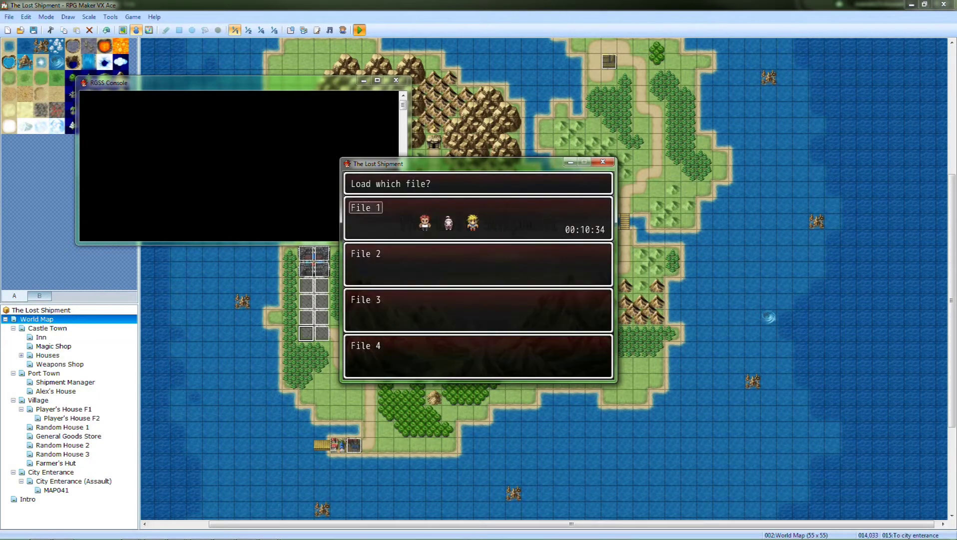
pyautogui.press('Return')
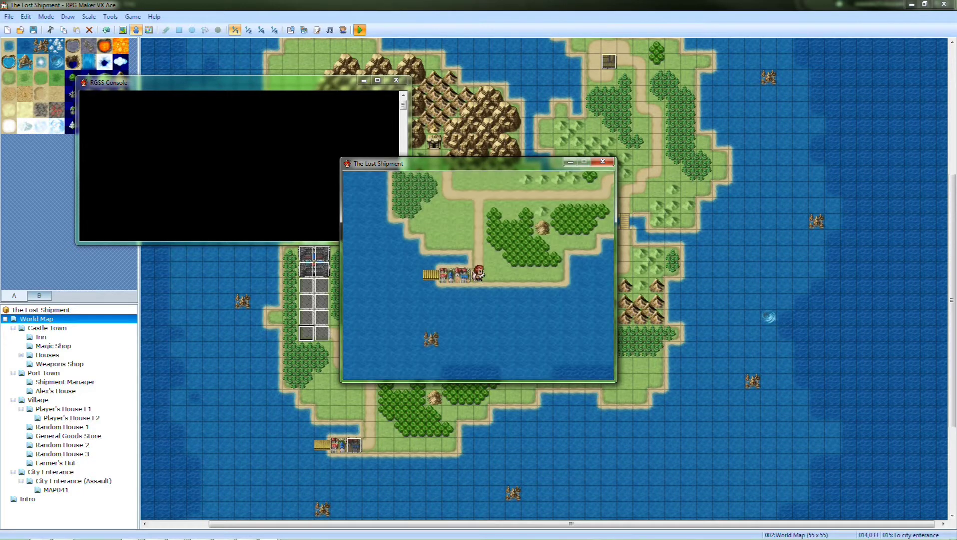
# Walk the party from the port up to the stone road to test the city entrance events, and end the playtest
pyautogui.press('Up')
pyautogui.press('Up')
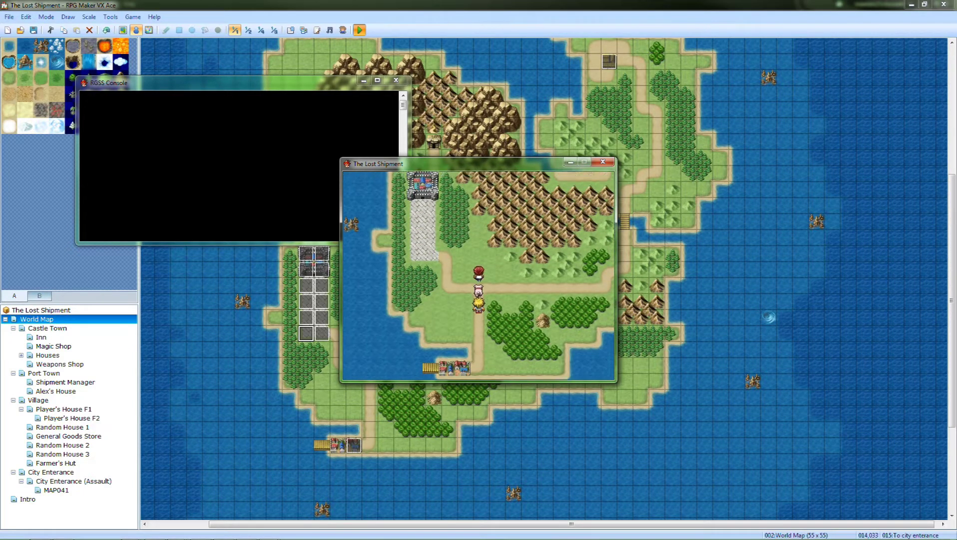
pyautogui.press('Left')
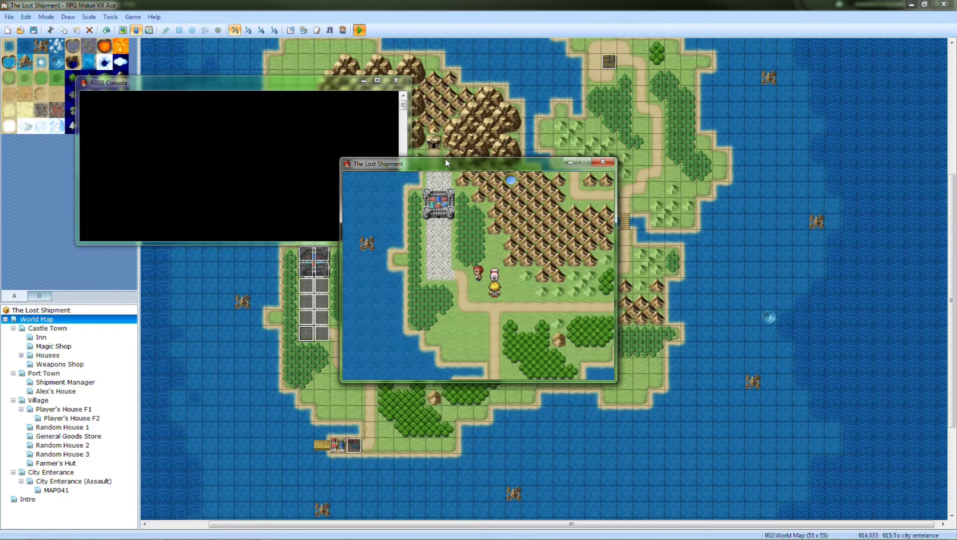
pyautogui.press('Up')
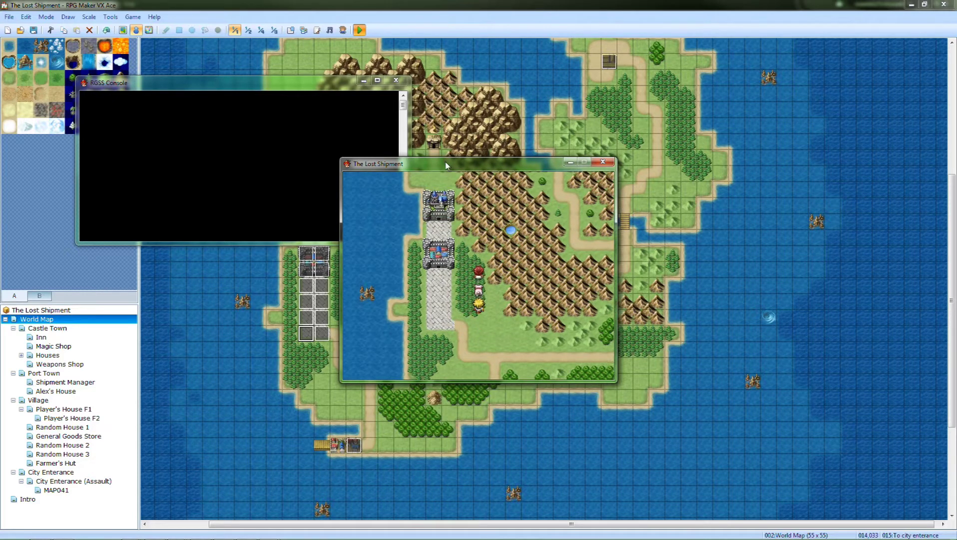
pyautogui.press('Down')
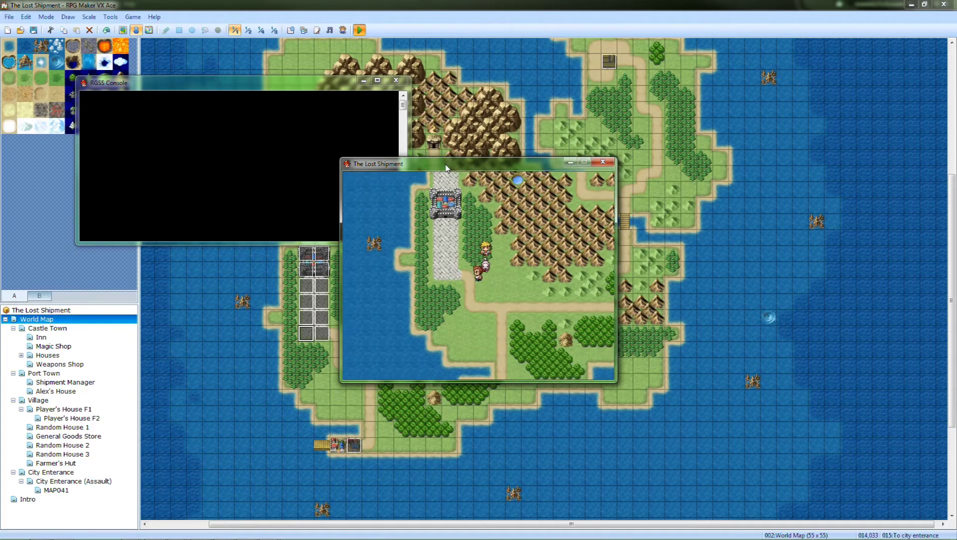
pyautogui.press('Return')
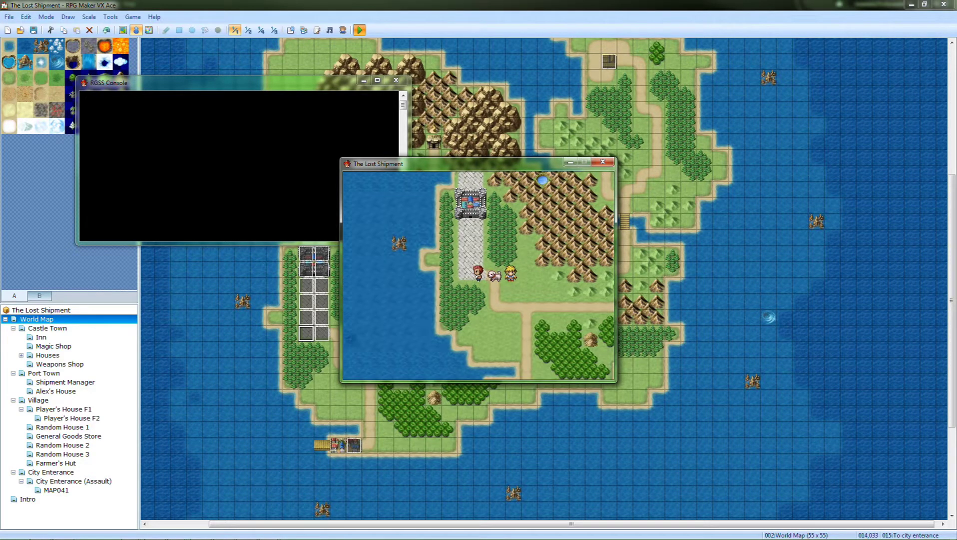
pyautogui.moveTo(466, 164); pyautogui.dragTo(612, 170)
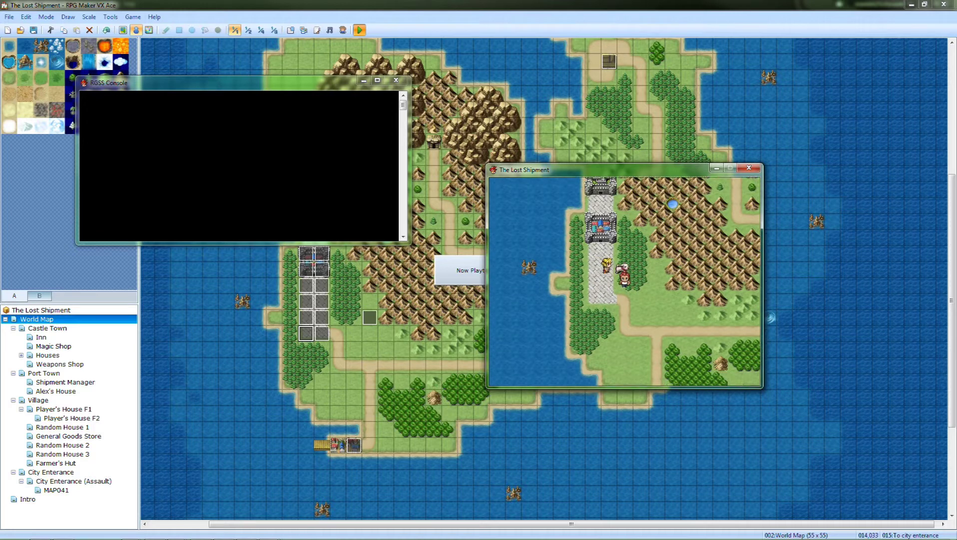
pyautogui.click(749, 168)
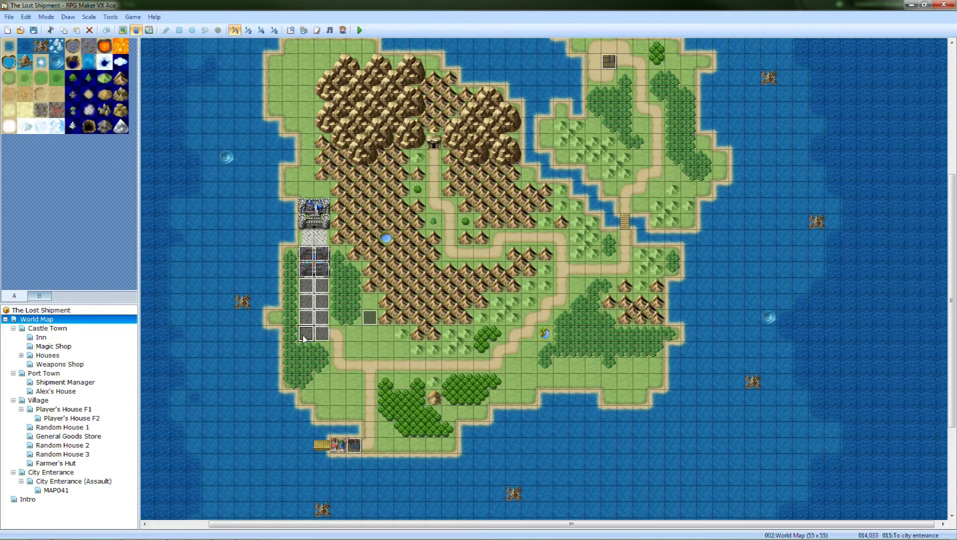
# Delete the pasted "To city enterance" copies from the stone road, keeping only the original event at tile 015,033
pyautogui.click(328, 320)
pyautogui.press('Delete')
pyautogui.press('Up')
pyautogui.press('Delete')
pyautogui.press('Left')
pyautogui.press('Delete')
pyautogui.press('Down')
pyautogui.press('Delete')
pyautogui.press('Down')
pyautogui.press('Delete')
pyautogui.press('Down')
pyautogui.press('Delete')
# Open the original "To city enterance" event at tile 015,033 and set page 1's priority to Same as Characters
pyautogui.press('Right')
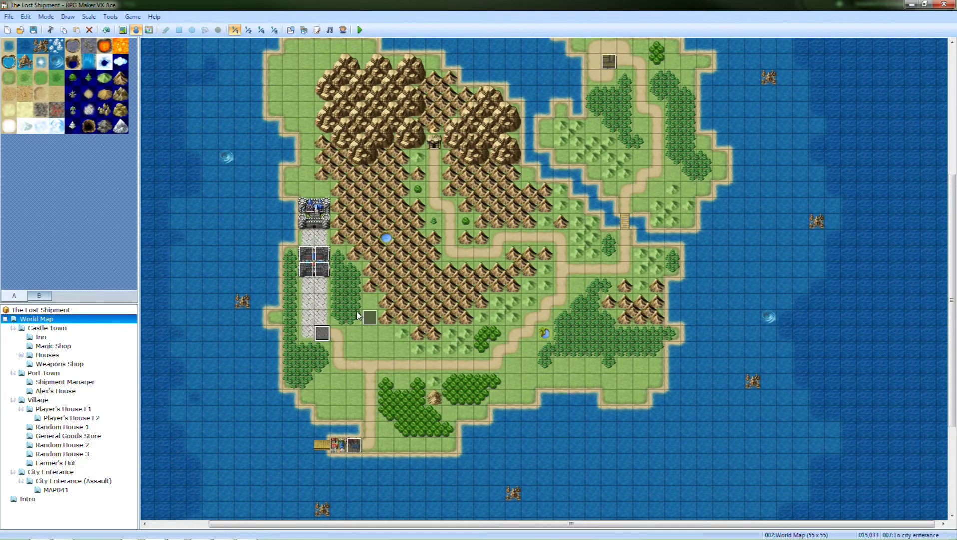
pyautogui.press('Return')
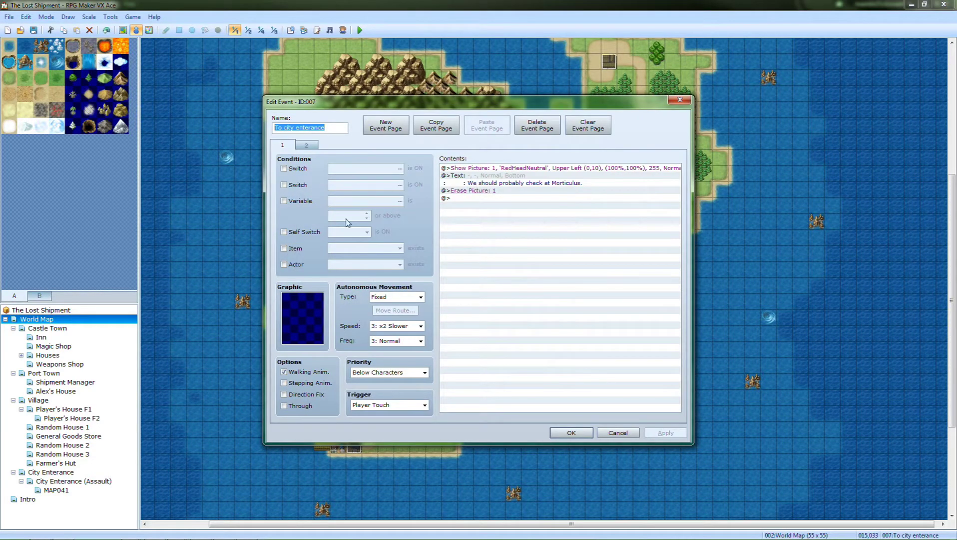
pyautogui.click(424, 372)
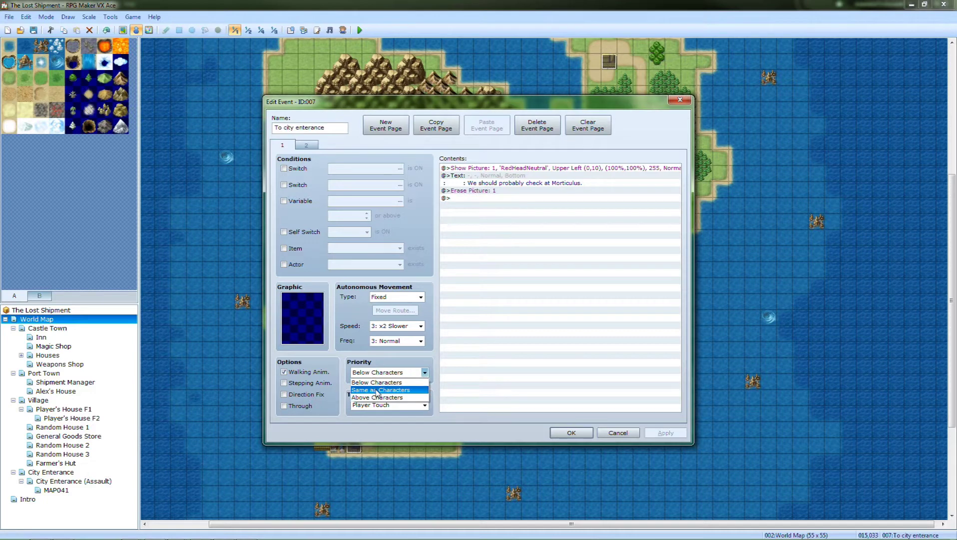
pyautogui.click(385, 390)
# Set page 2's trigger to Player Touch, keeping its priority at Below Characters, and save the event
pyautogui.moveTo(441, 106); pyautogui.dragTo(581, 108)
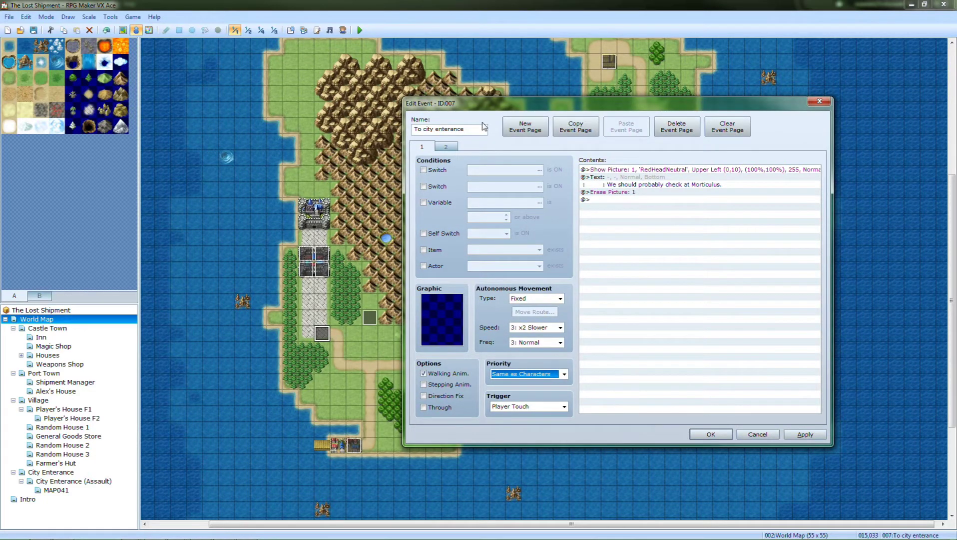
pyautogui.click(446, 148)
pyautogui.click(557, 376)
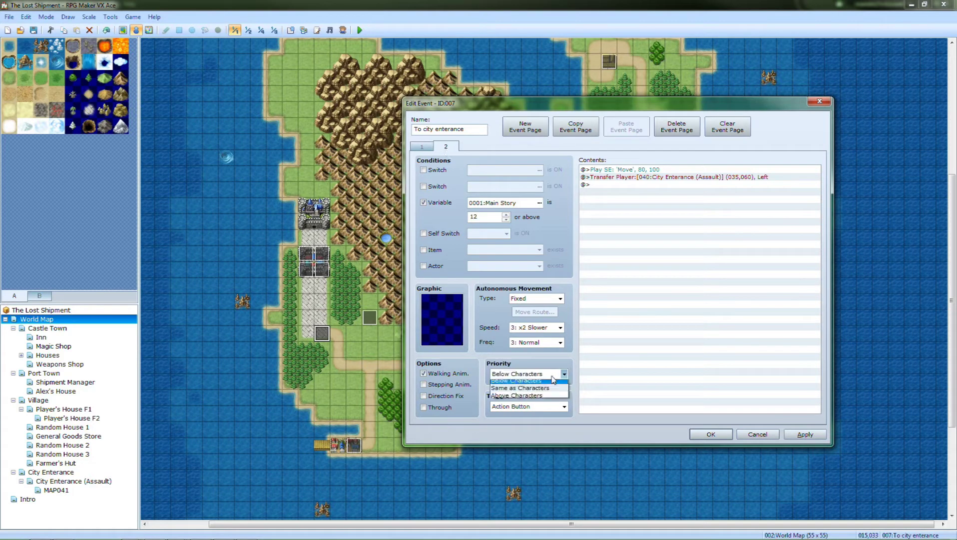
pyautogui.click(521, 384)
pyautogui.click(520, 406)
pyautogui.click(515, 422)
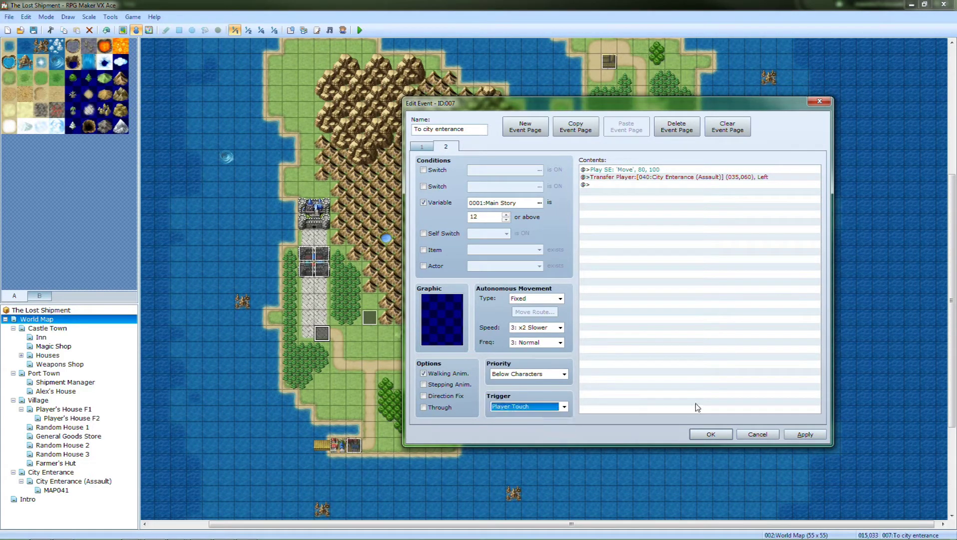
pyautogui.click(804, 434)
pyautogui.click(709, 434)
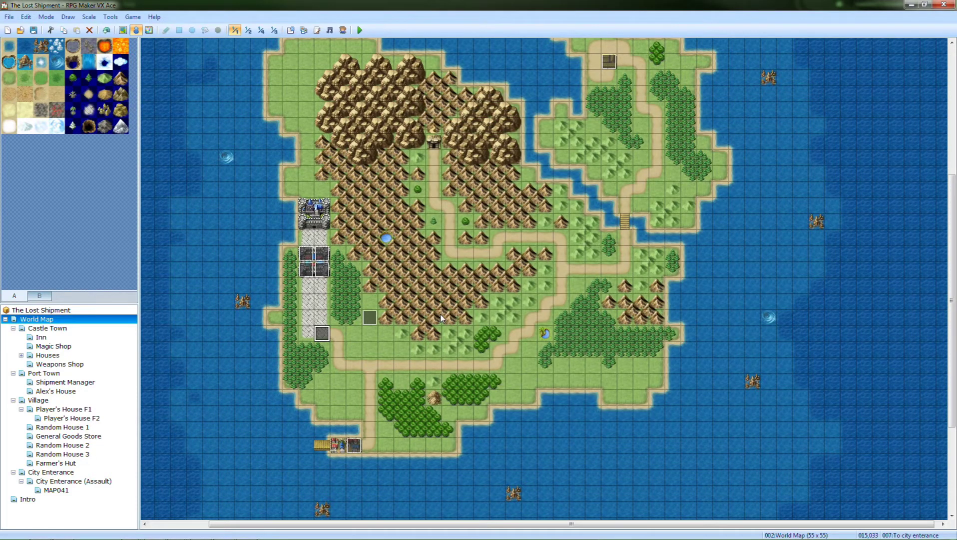
# Paste copies of the "To city enterance" event onto stone road tiles 015,032 to 015,030 and 014,030 to 014,033
pyautogui.press('Up')
pyautogui.hotkey('ctrl', 'v')
pyautogui.press('Up')
pyautogui.hotkey('ctrl', 'v')
pyautogui.press('Up')
pyautogui.hotkey('ctrl', 'v')
pyautogui.press('Left')
pyautogui.hotkey('ctrl', 'v')
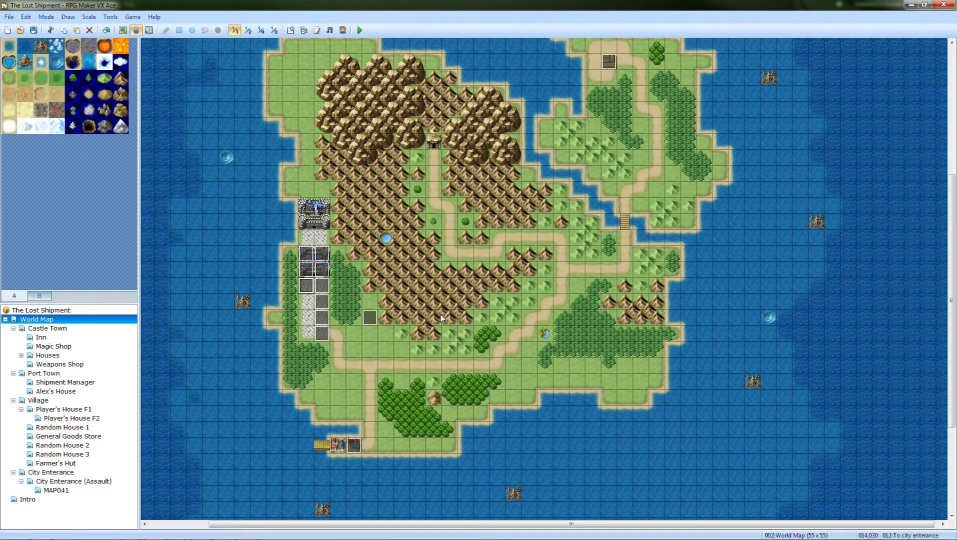
pyautogui.press('Down')
pyautogui.hotkey('ctrl', 'v')
pyautogui.press('Down')
pyautogui.hotkey('ctrl', 'v')
pyautogui.press('Down')
pyautogui.hotkey('ctrl', 'v')
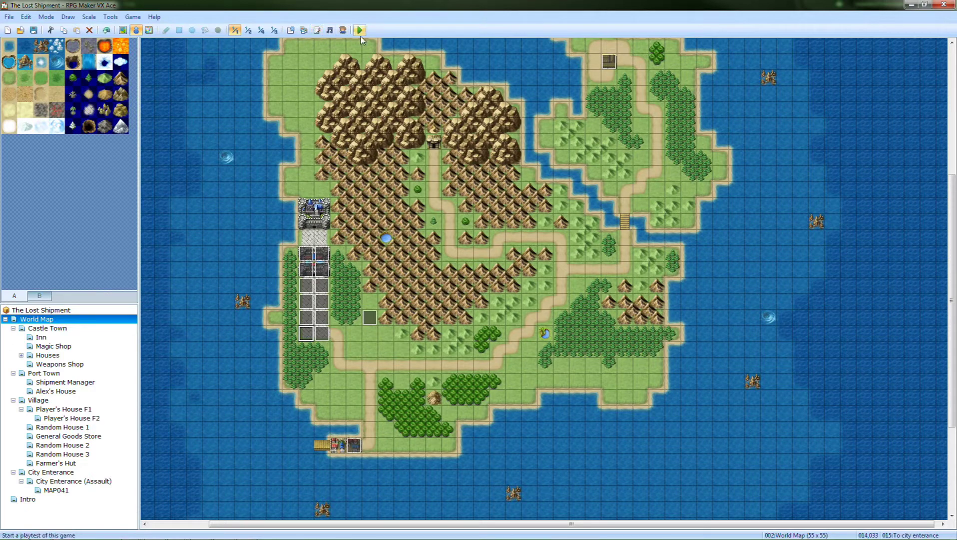
# Start a playtest and continue from the File 1 save
pyautogui.click(361, 32)
pyautogui.click(436, 298)
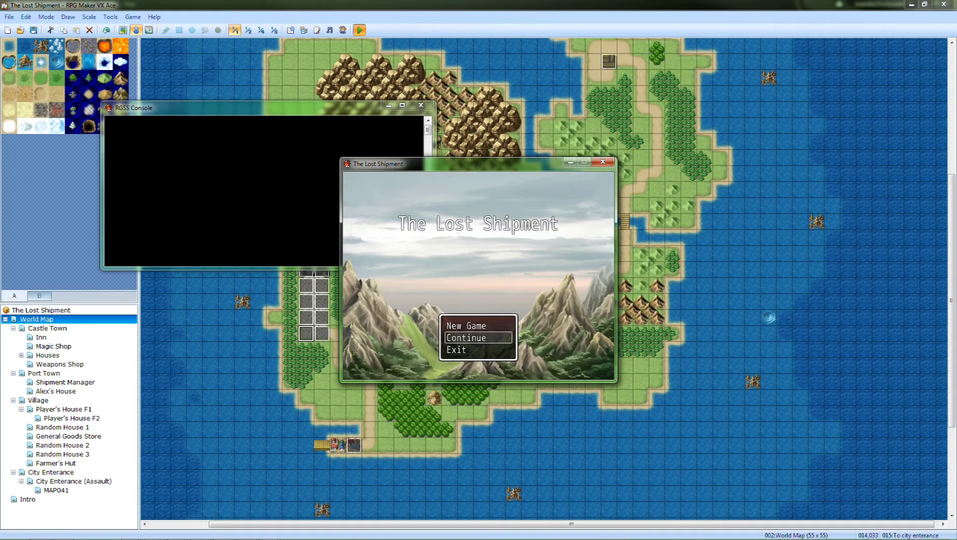
pyautogui.press('Return')
pyautogui.press('Return')
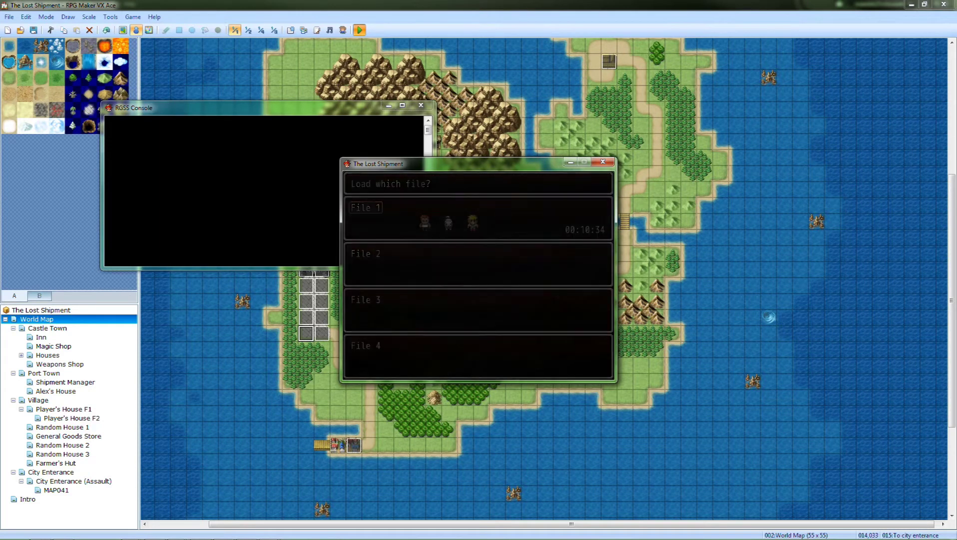
# Walk the party from the port up to the stone road to test the transfer to the city entrance
pyautogui.press('Up')
pyautogui.press('Up')
pyautogui.press('Up')
pyautogui.press('Up')
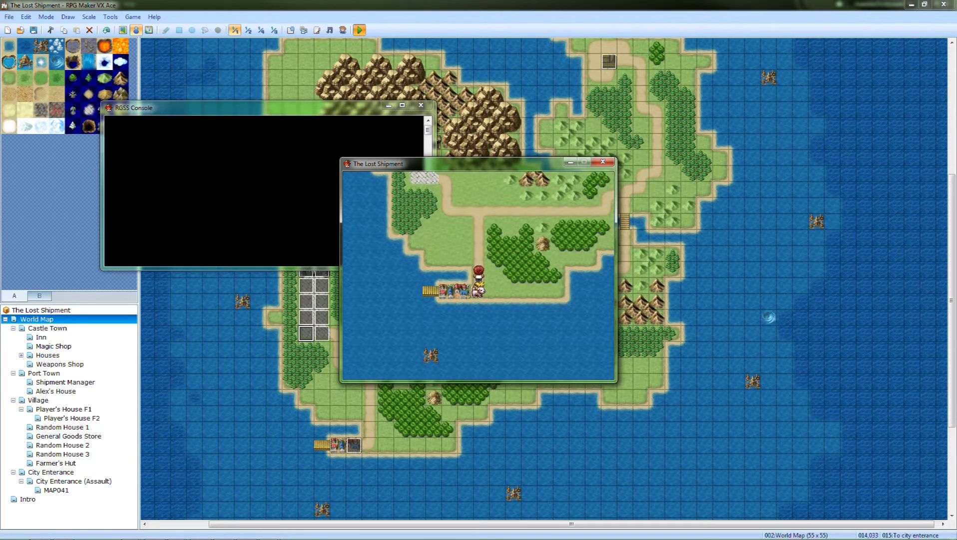
pyautogui.press('Up')
pyautogui.press('Up')
pyautogui.press('Up')
pyautogui.press('Up')
pyautogui.press('Up')
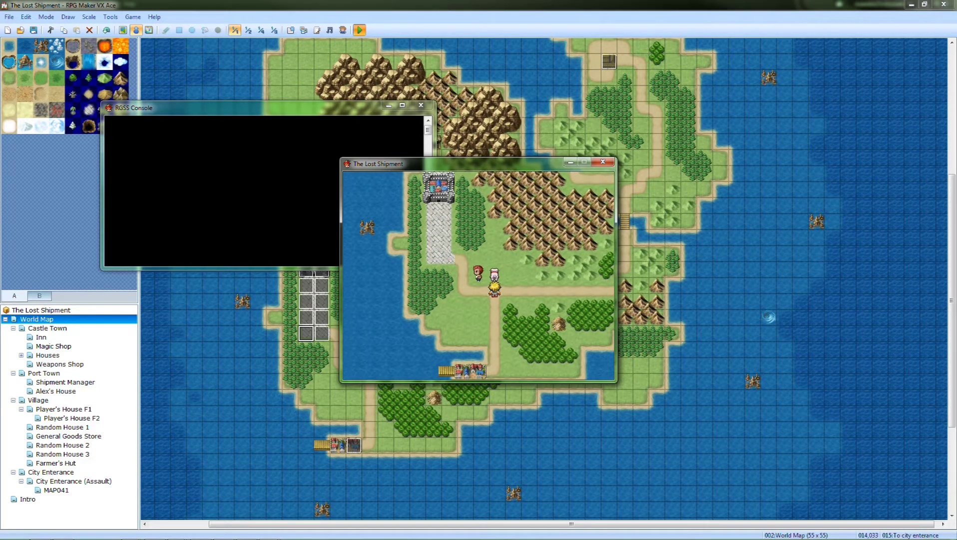
pyautogui.press('Up')
pyautogui.press('Up')
pyautogui.press('Left')
pyautogui.press('Left')
pyautogui.press('Left')
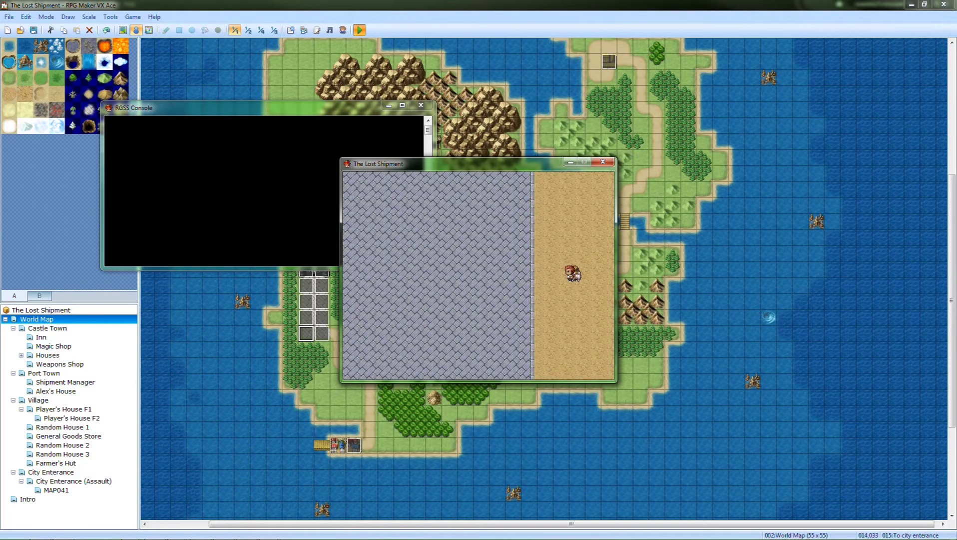
# Walk the party across the assault map's plaza to inspect the gate area and hedge border, and end the playtest
pyautogui.press('Left')
pyautogui.press('Left')
pyautogui.press('Left')
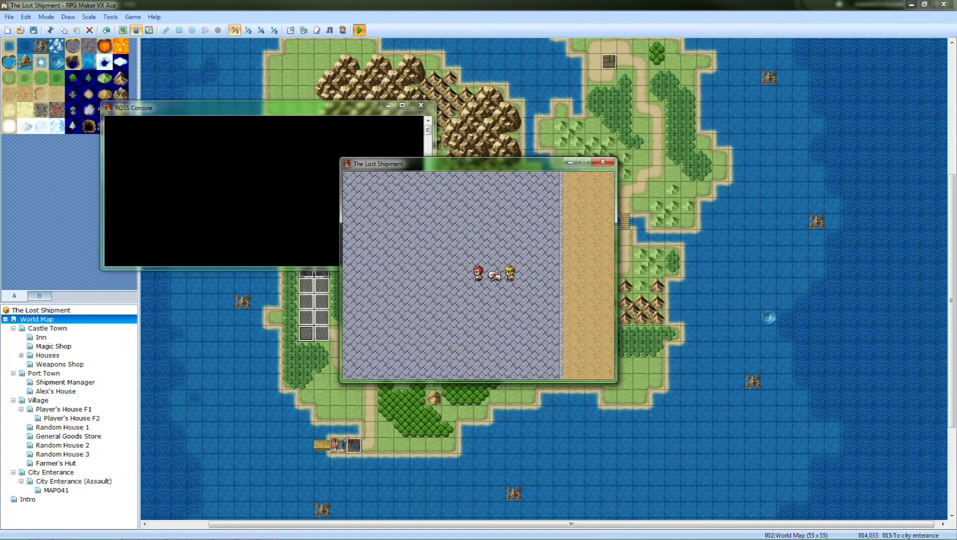
pyautogui.press('Up')
pyautogui.press('Up')
pyautogui.press('Left')
pyautogui.press('Left')
pyautogui.press('Left')
pyautogui.press('Left')
pyautogui.press('Left')
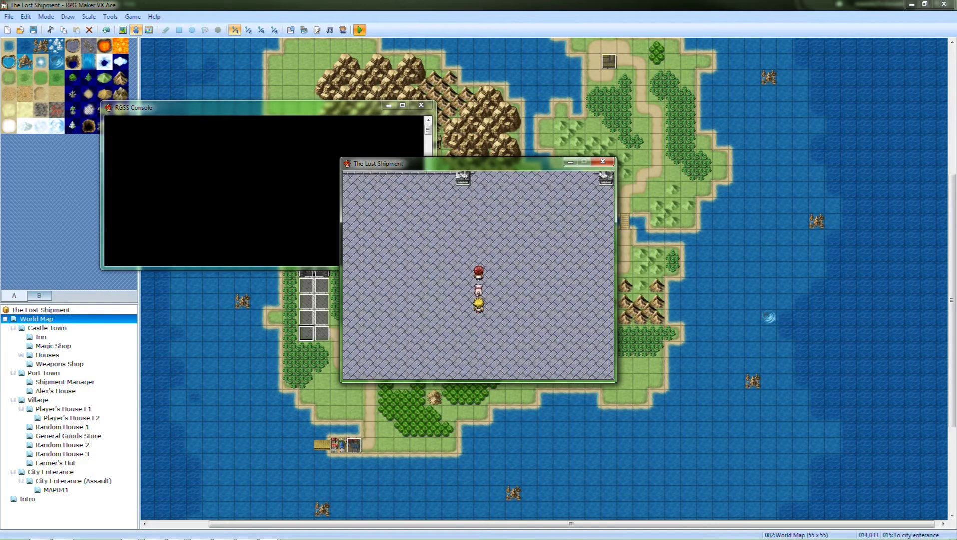
pyautogui.press('Up')
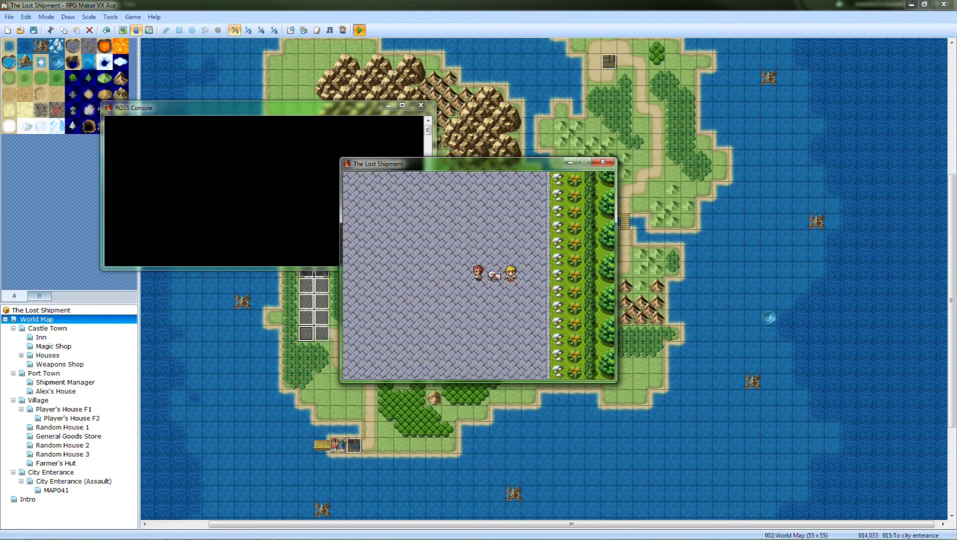
pyautogui.click(604, 161)
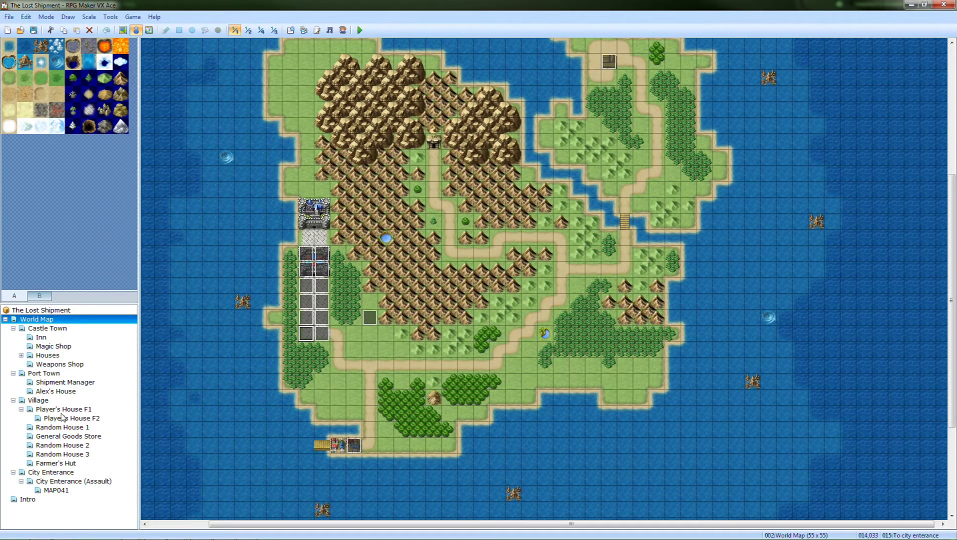
# On the City Enterance (Assault) map, create an event at gate tile 015,006 with priority Same as Characters
pyautogui.click(42, 473)
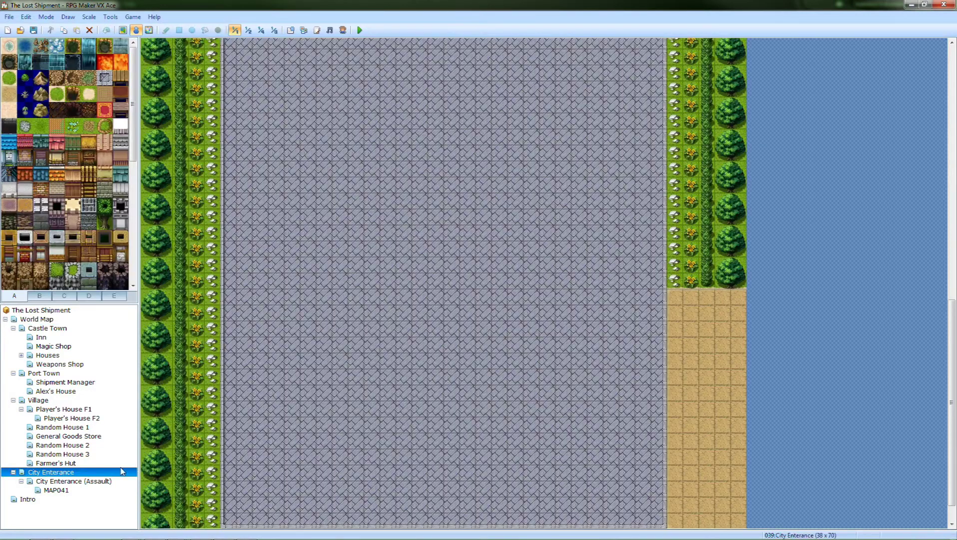
pyautogui.click(45, 480)
pyautogui.scroll(-1, 522, 412)
pyautogui.middleClick(534, 482)
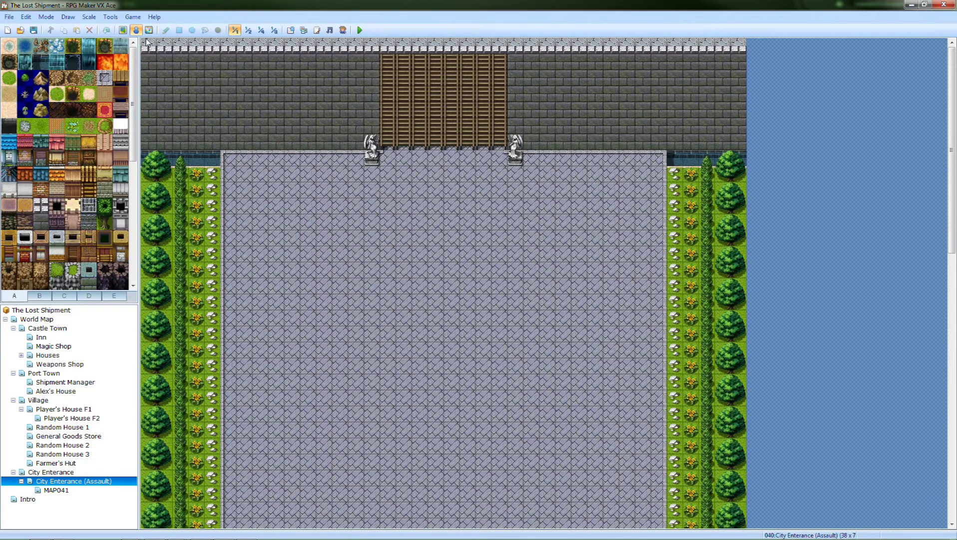
pyautogui.doubleClick(388, 144)
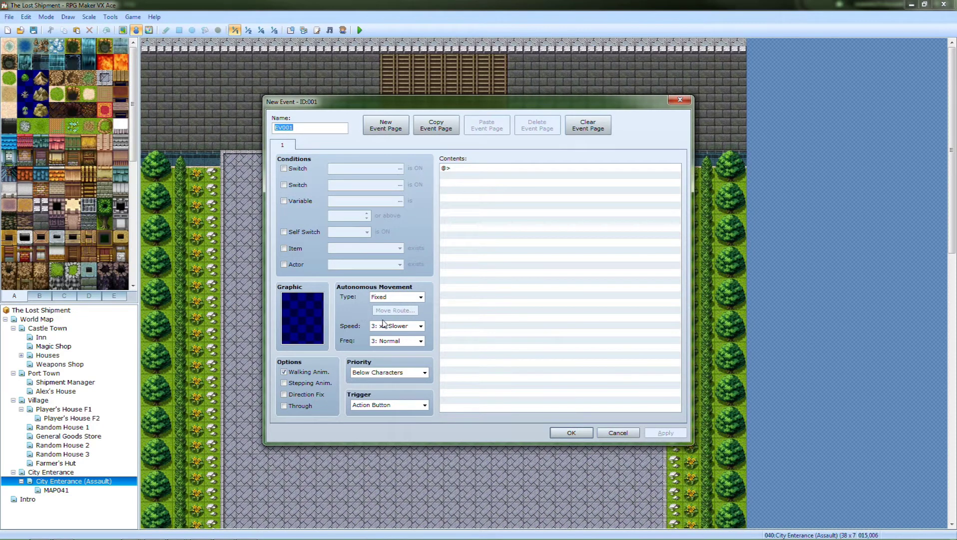
pyautogui.click(385, 375)
pyautogui.click(382, 389)
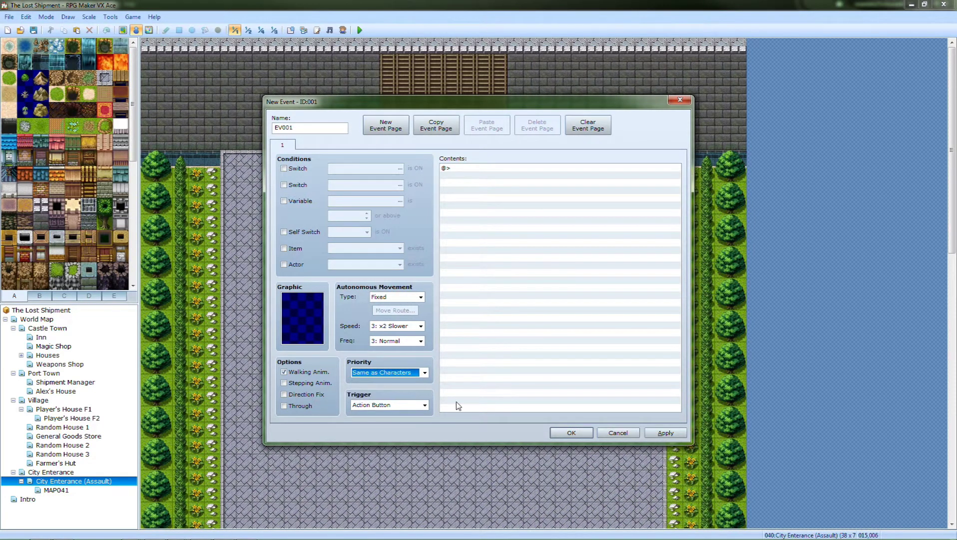
pyautogui.click(571, 432)
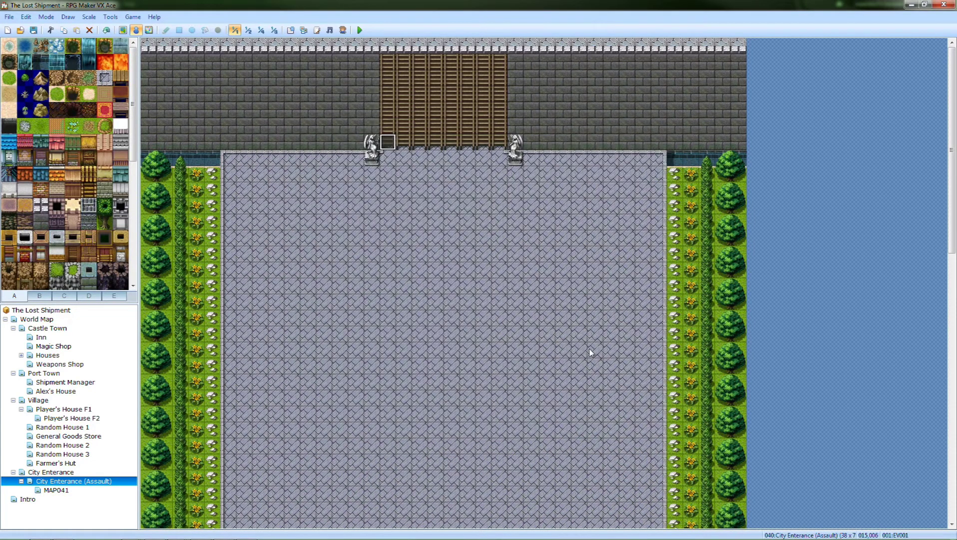
# Copy the gate event across the remaining gate tiles in the same row, from 016,006 to 022,006
pyautogui.hotkey('ctrl', 'c')
pyautogui.press('Right')
pyautogui.hotkey('ctrl', 'v')
pyautogui.press('Right')
pyautogui.hotkey('ctrl', 'v')
pyautogui.press('Right')
pyautogui.hotkey('ctrl', 'v')
pyautogui.press('Right')
pyautogui.hotkey('ctrl', 'v')
pyautogui.press('Right')
pyautogui.hotkey('ctrl', 'v')
pyautogui.press('Right')
pyautogui.hotkey('ctrl', 'v')
pyautogui.press('Right')
pyautogui.hotkey('ctrl', 'v')
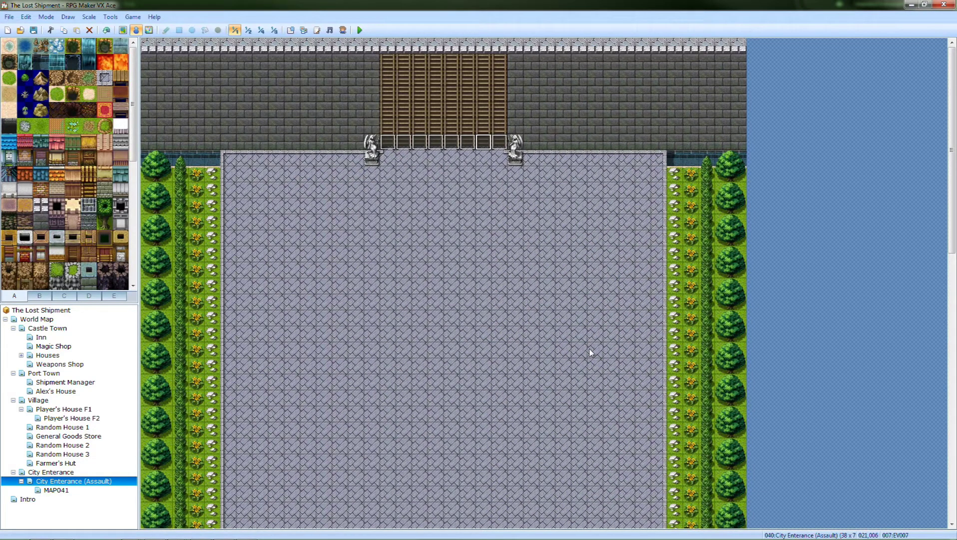
# Paste a row of event copies on the plaza two tiles below the gate, from 020,008 to 025,008
pyautogui.press('Down')
pyautogui.press('Down')
pyautogui.press('Left')
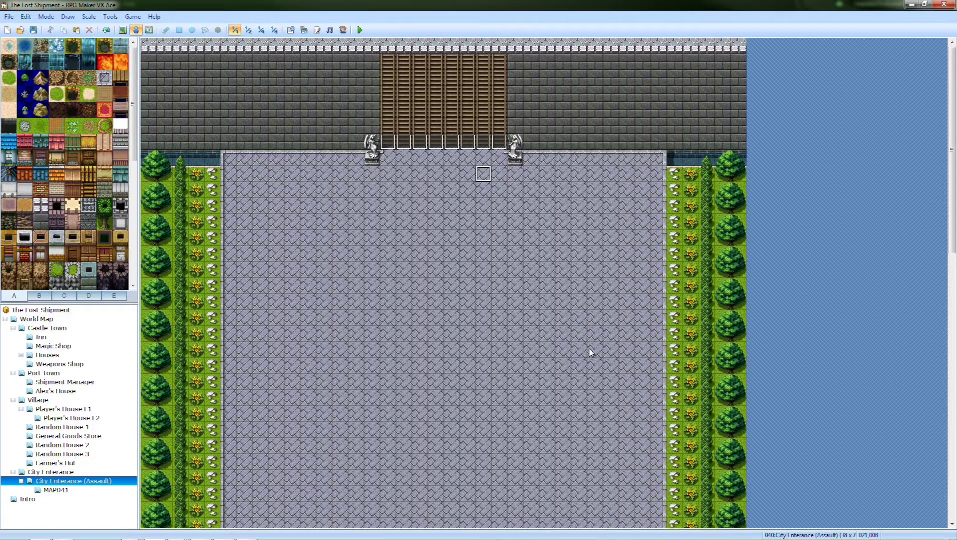
pyautogui.press('Left')
pyautogui.press('Left')
pyautogui.press('Left')
pyautogui.press('Right')
pyautogui.press('Right')
pyautogui.hotkey('ctrl', 'v')
pyautogui.press('Right')
pyautogui.hotkey('ctrl', 'v')
pyautogui.press('Right')
pyautogui.hotkey('ctrl', 'v')
pyautogui.press('Right')
pyautogui.hotkey('ctrl', 'v')
pyautogui.press('Right')
pyautogui.hotkey('ctrl', 'v')
pyautogui.hotkey('ctrl', 'v')
pyautogui.press('Right')
pyautogui.hotkey('ctrl', 'v')
pyautogui.press('Left')
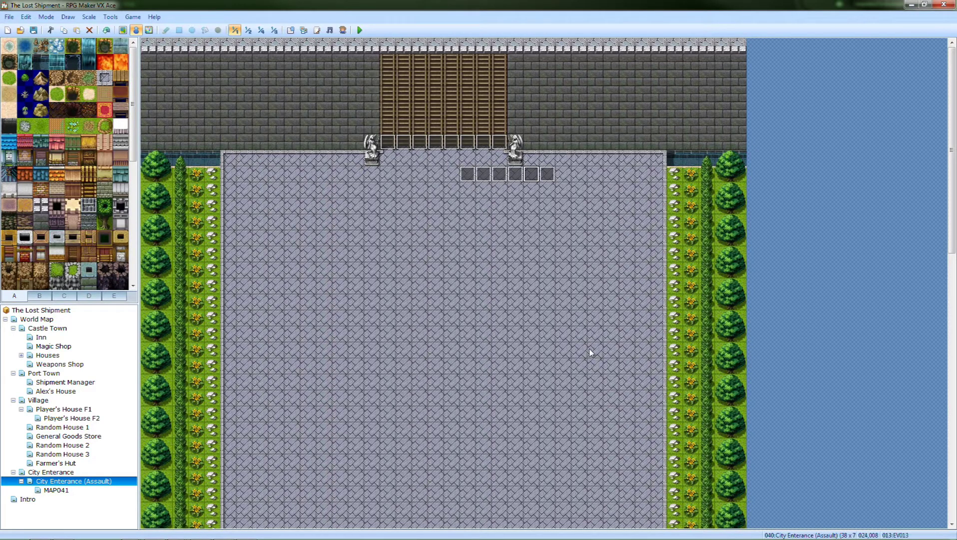
# Delete the row of event copies pasted on the plaza below the gate
pyautogui.press('Delete')
pyautogui.press('Left')
pyautogui.press('Delete')
pyautogui.press('Left')
pyautogui.press('Delete')
pyautogui.press('Left')
pyautogui.press('Delete')
pyautogui.press('Left')
pyautogui.press('Delete')
pyautogui.press('Left')
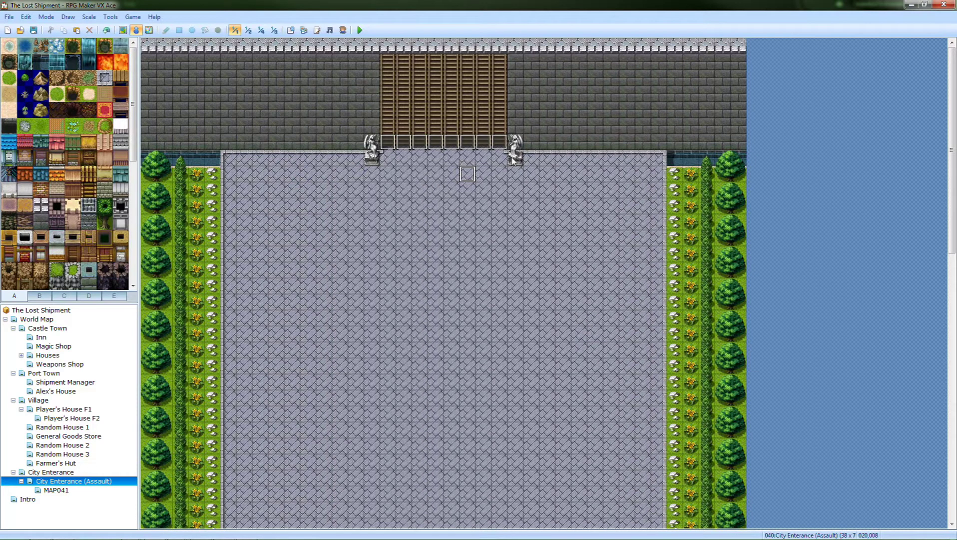
# Create an event at tile 014,055 on the lower plaza using the front-facing blue slime graphic from Monster2
pyautogui.middleClick(563, 161)
pyautogui.middleClick(485, 142)
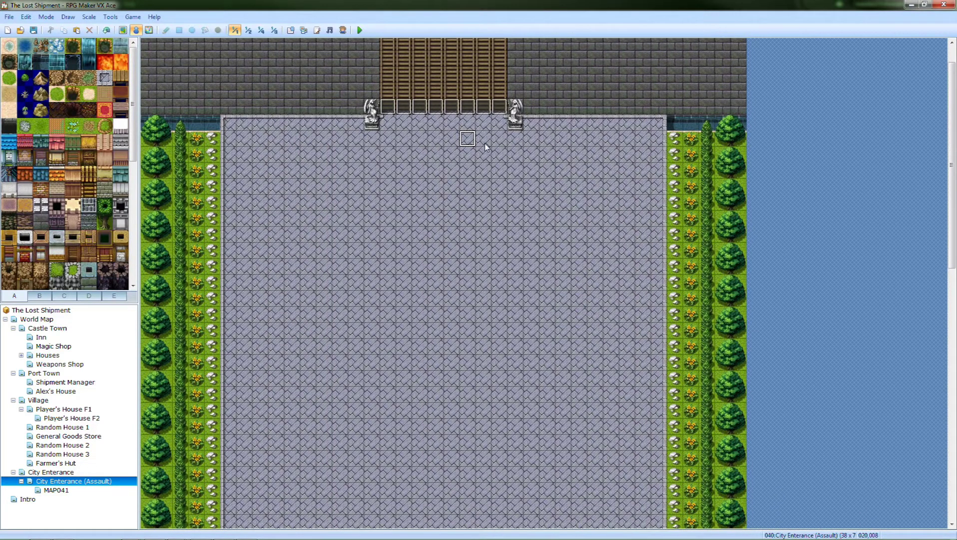
pyautogui.middleClick(467, 234)
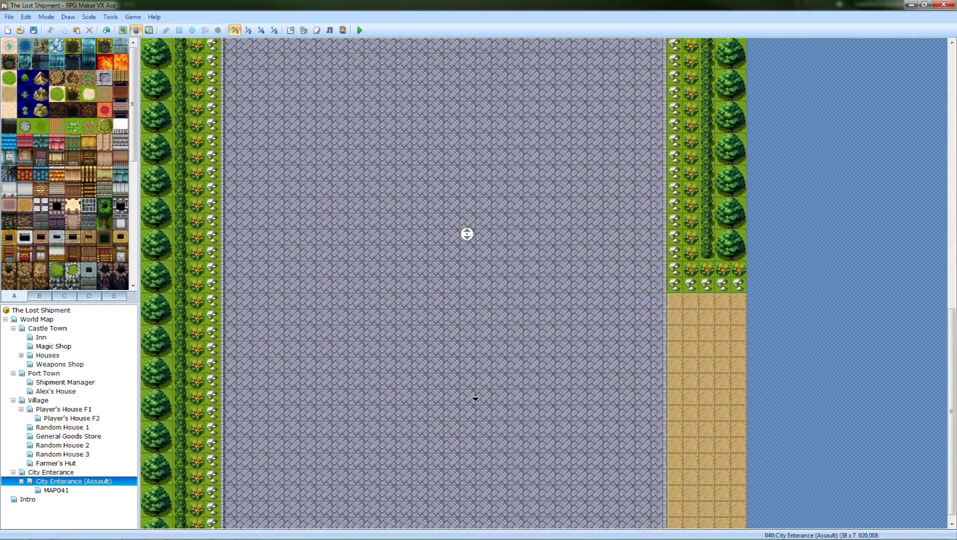
pyautogui.middleClick(476, 398)
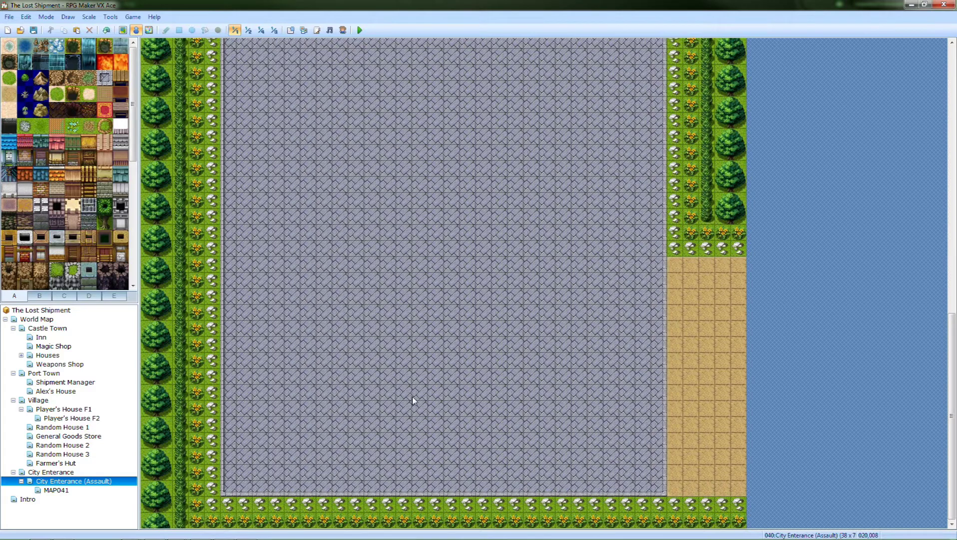
pyautogui.doubleClick(377, 302)
pyautogui.doubleClick(319, 304)
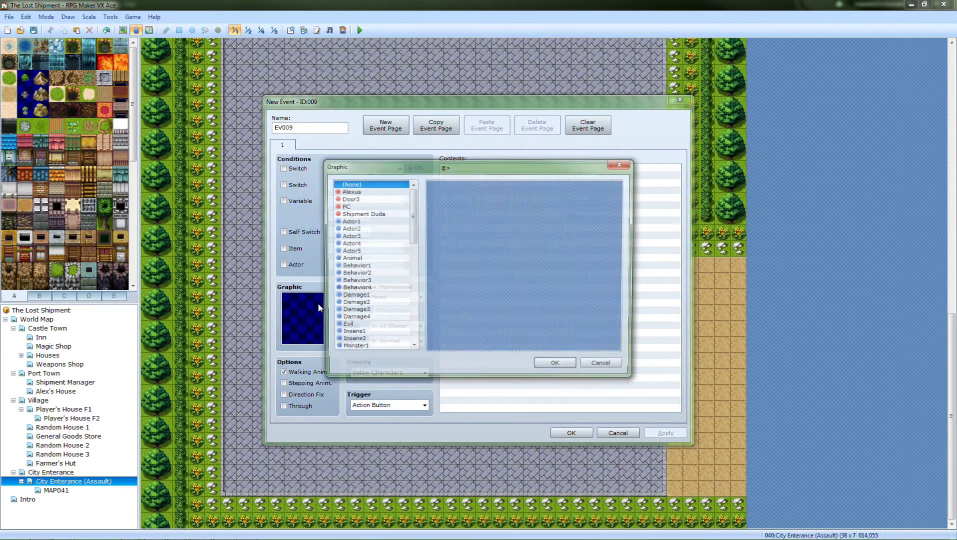
pyautogui.scroll(-3, 359, 300)
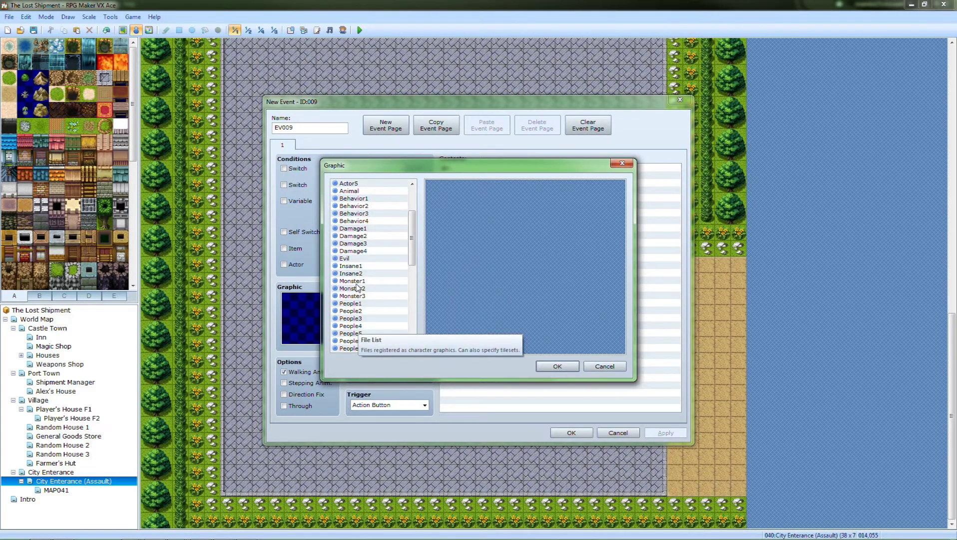
pyautogui.click(356, 283)
pyautogui.click(357, 289)
pyautogui.doubleClick(546, 213)
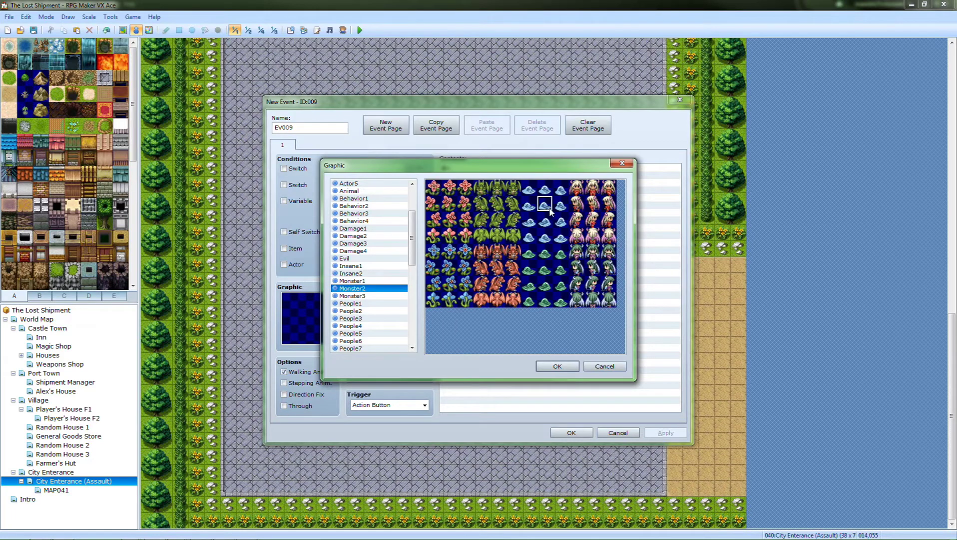
pyautogui.doubleClick(315, 300)
pyautogui.doubleClick(546, 193)
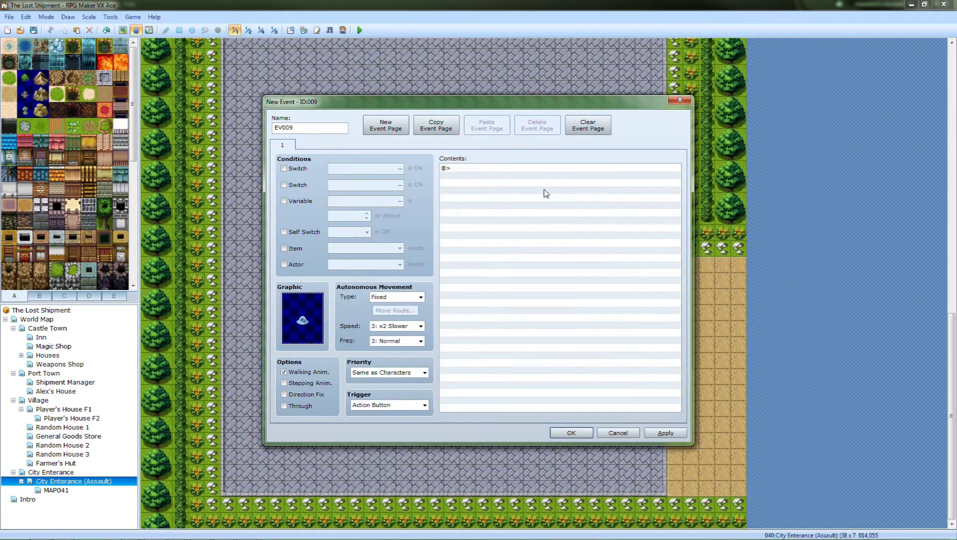
# Set the slime event's autonomous movement to Random, speed 4: Normal and frequency 5: Highest, and save the event
pyautogui.click(482, 195)
pyautogui.click(402, 297)
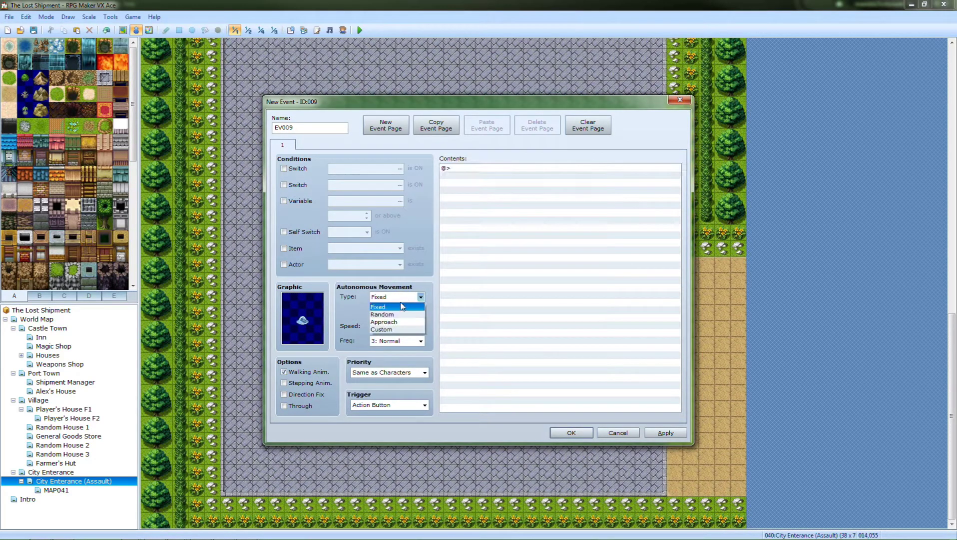
pyautogui.click(400, 312)
pyautogui.click(404, 328)
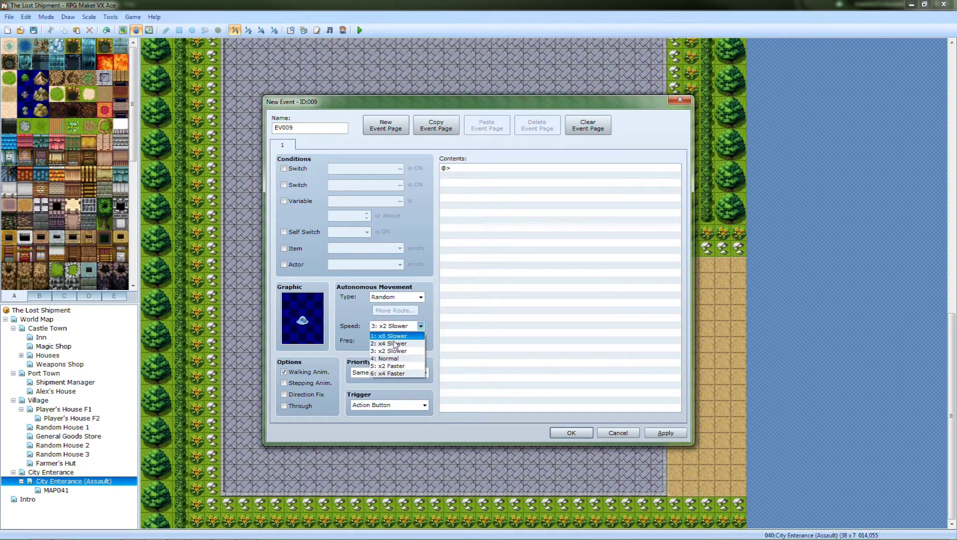
pyautogui.click(391, 354)
pyautogui.click(389, 341)
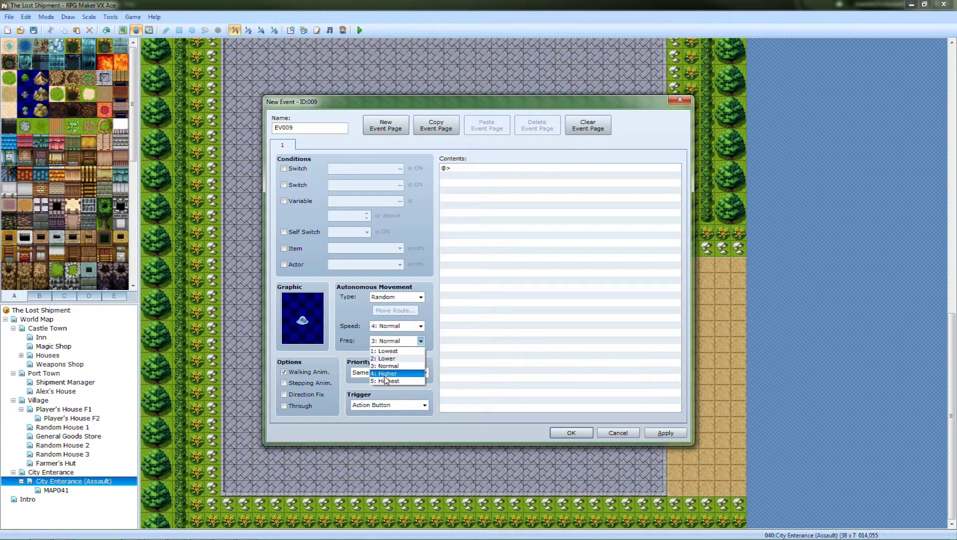
pyautogui.click(387, 371)
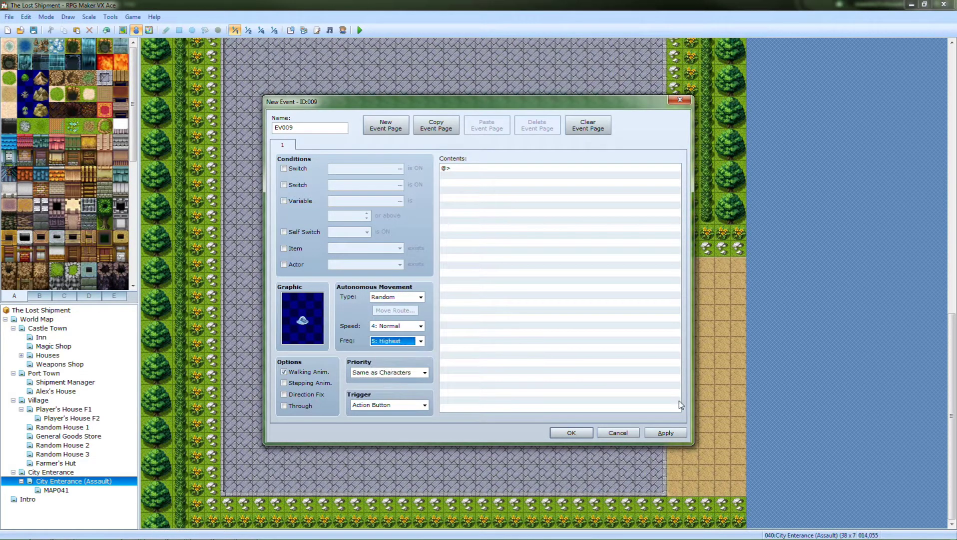
pyautogui.click(675, 434)
pyautogui.click(571, 433)
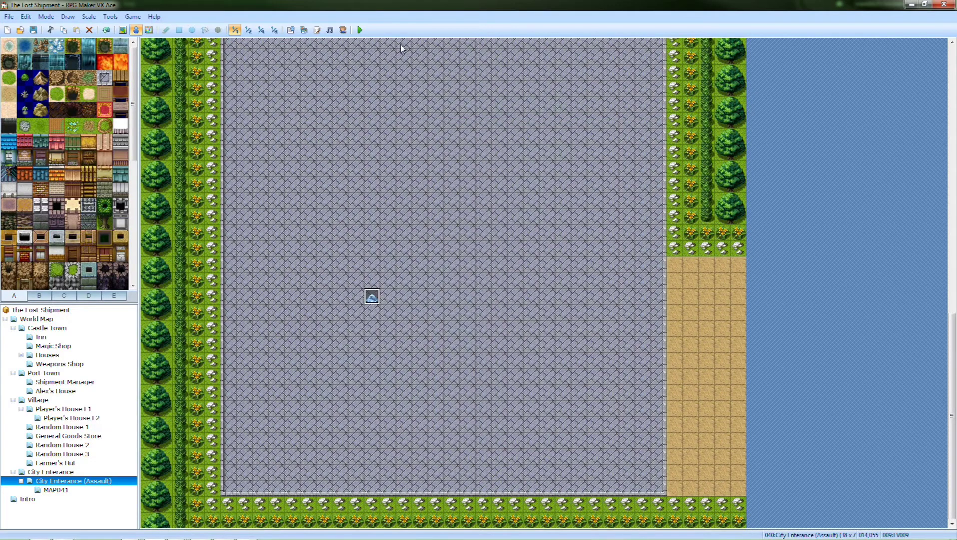
# Start a new playtest and continue from the saved game to test the slime event
pyautogui.click(359, 30)
pyautogui.click(439, 296)
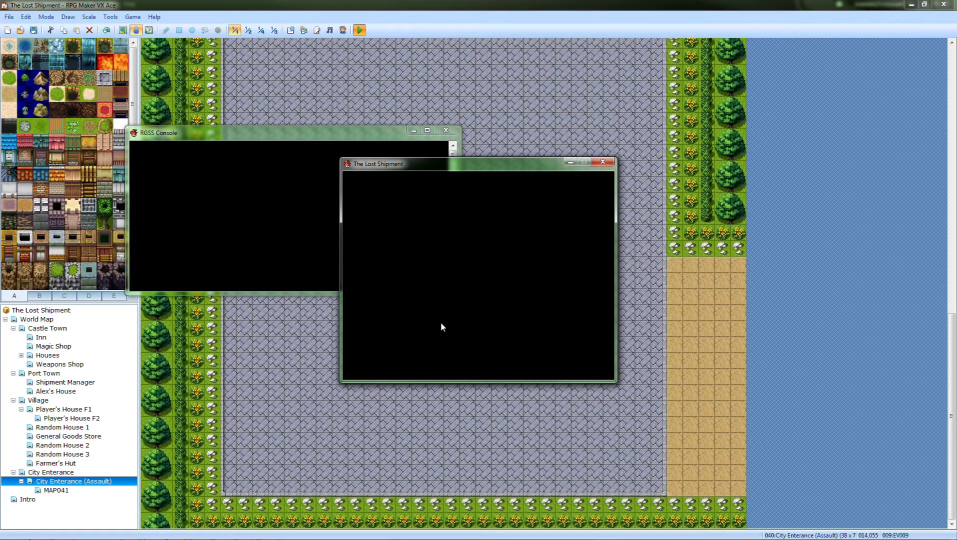
pyautogui.press('Down')
pyautogui.press('Return')
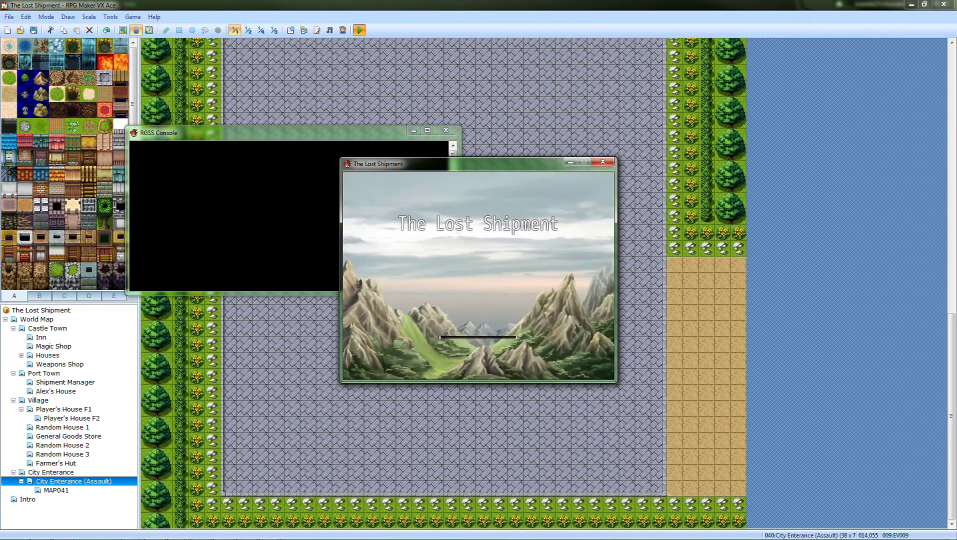
pyautogui.press('Return')
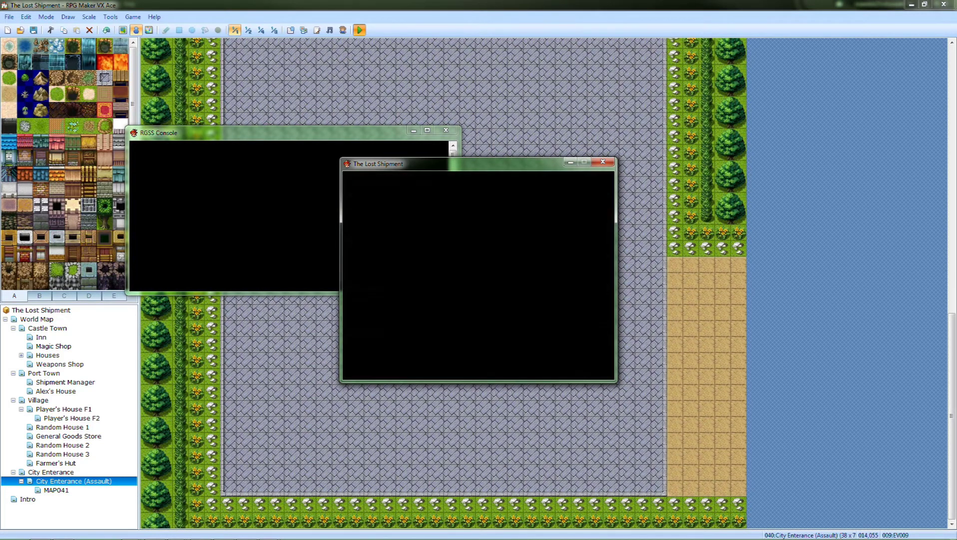
# Walk the party from the World Map into City Enterance (Assault), approach the roaming slime, and close the playtest
pyautogui.press('Up')
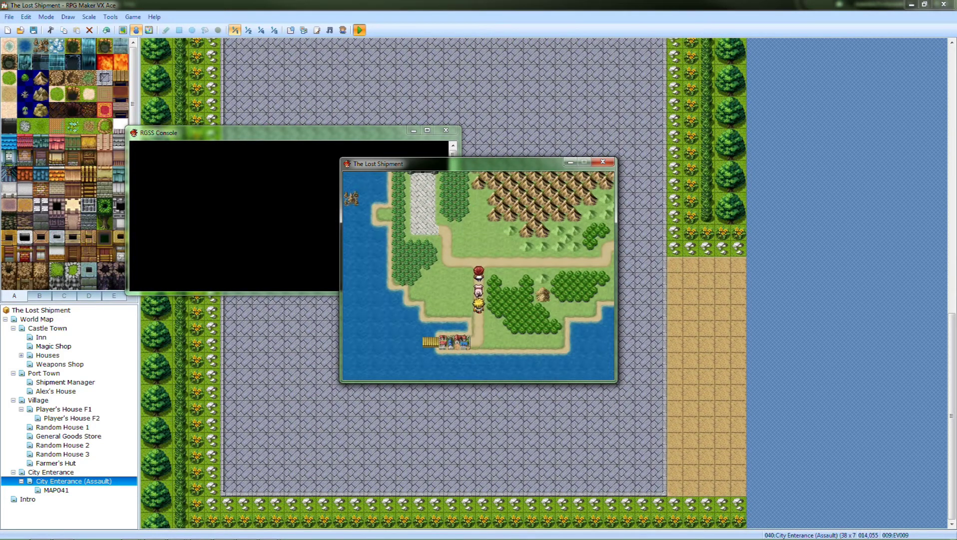
pyautogui.press('Up')
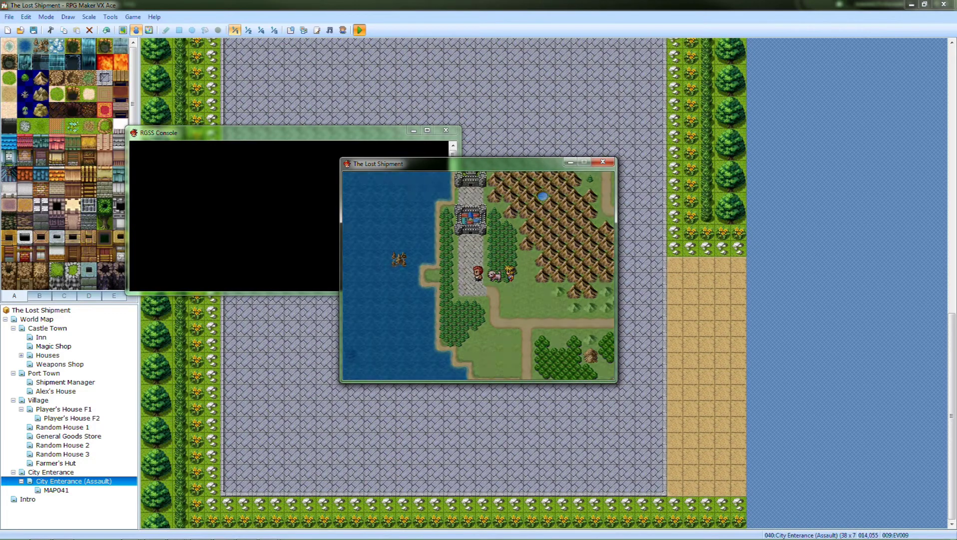
pyautogui.press('Left')
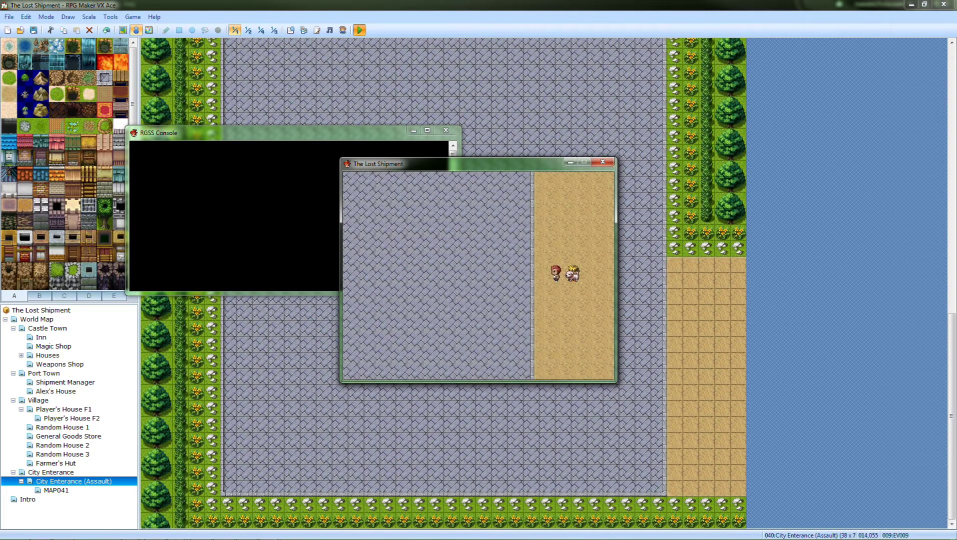
pyautogui.press('Left')
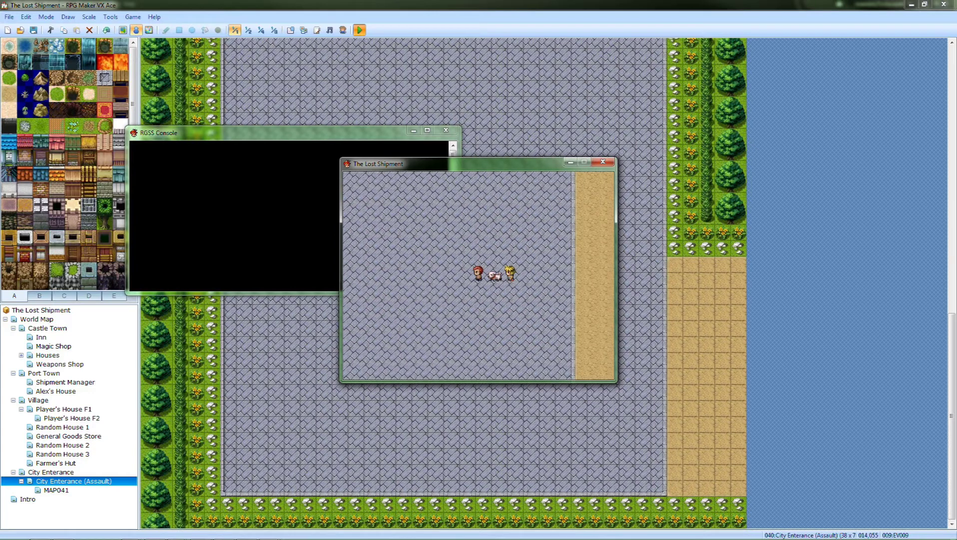
pyautogui.press('Left')
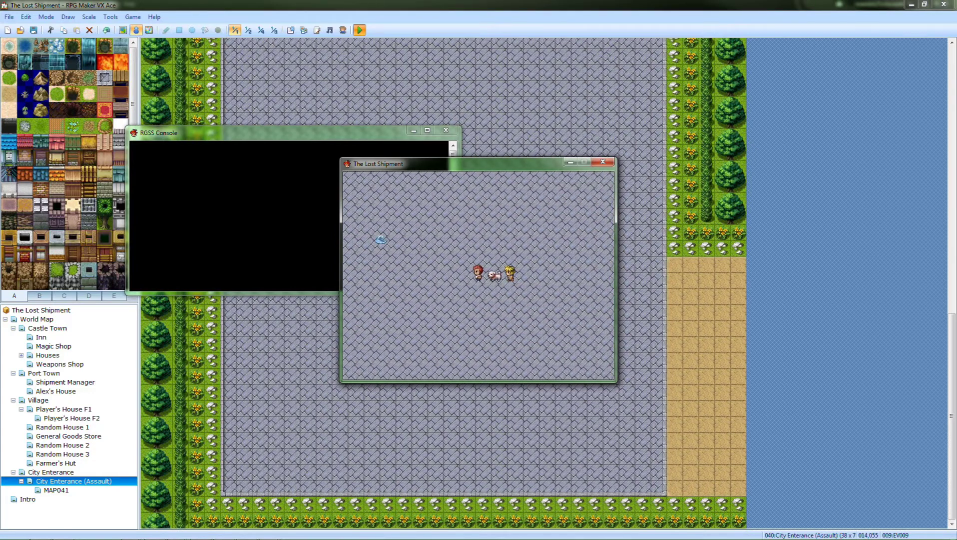
pyautogui.press('Left')
pyautogui.press('Up')
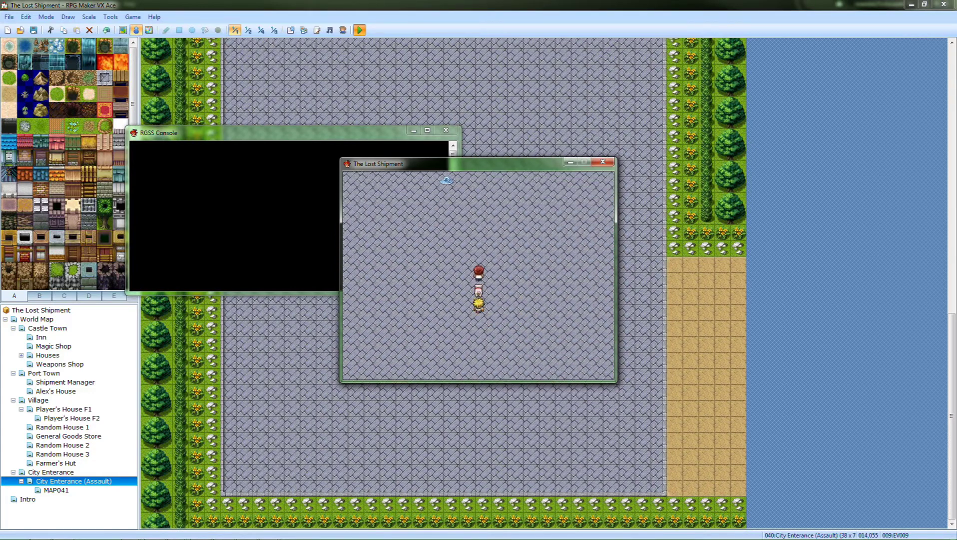
pyautogui.press('Up')
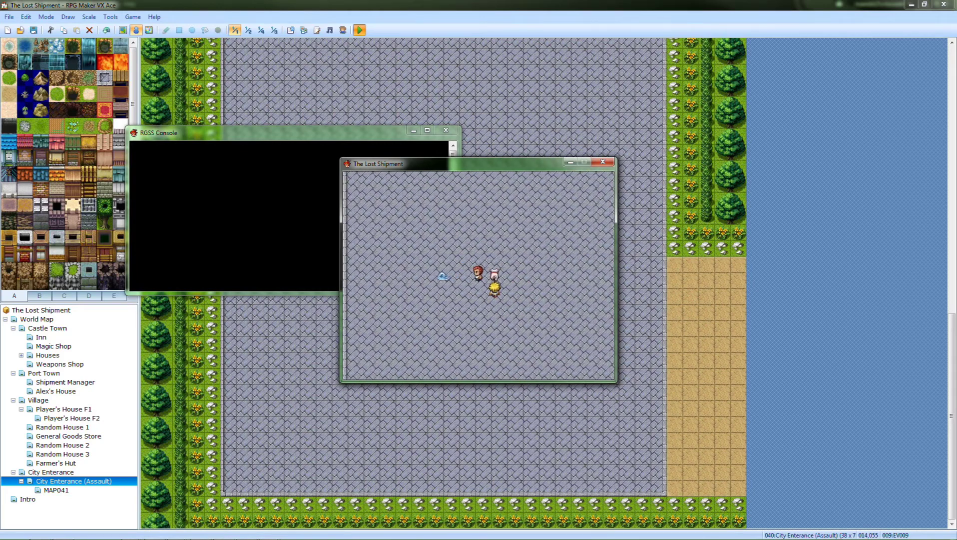
pyautogui.click(603, 162)
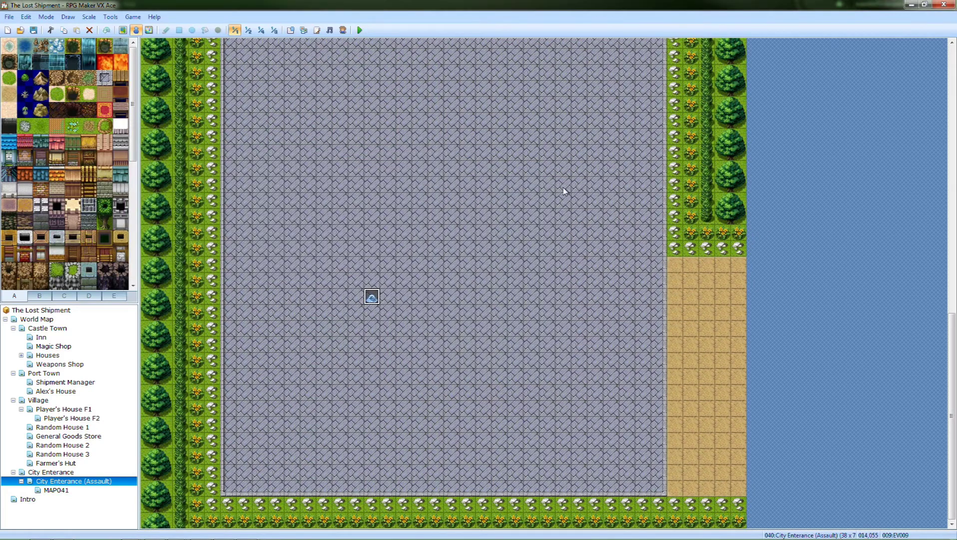
# Set the player's starting position at tile 020,055, to the right of the slime event
pyautogui.rightClick(461, 298)
pyautogui.moveTo(524, 390)
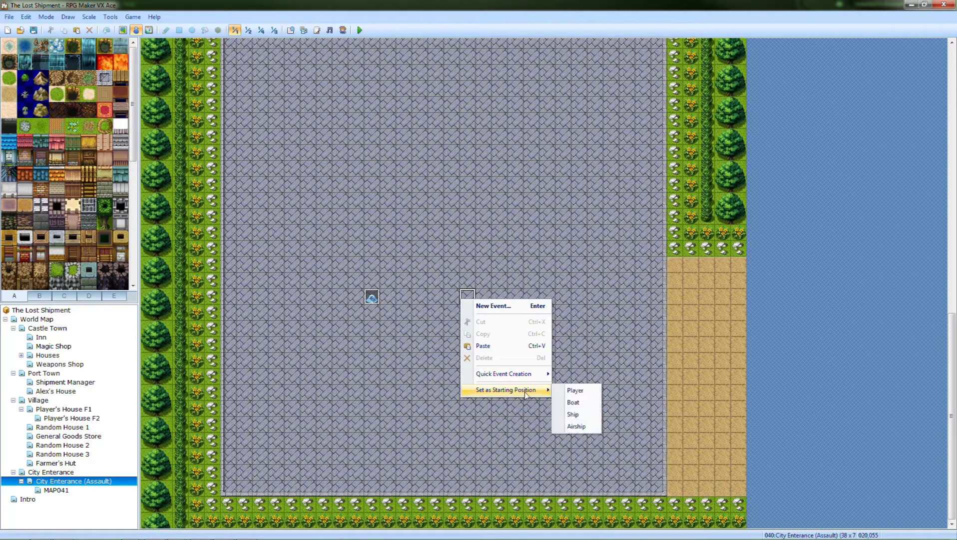
pyautogui.click(569, 391)
# Open the slime event for editing and set its trigger to Player Touch
pyautogui.doubleClick(370, 296)
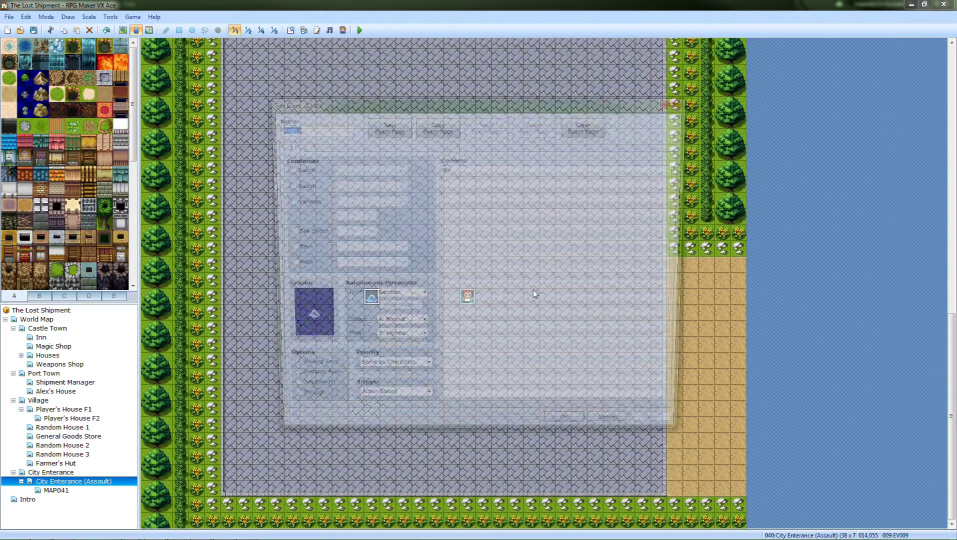
pyautogui.doubleClick(517, 184)
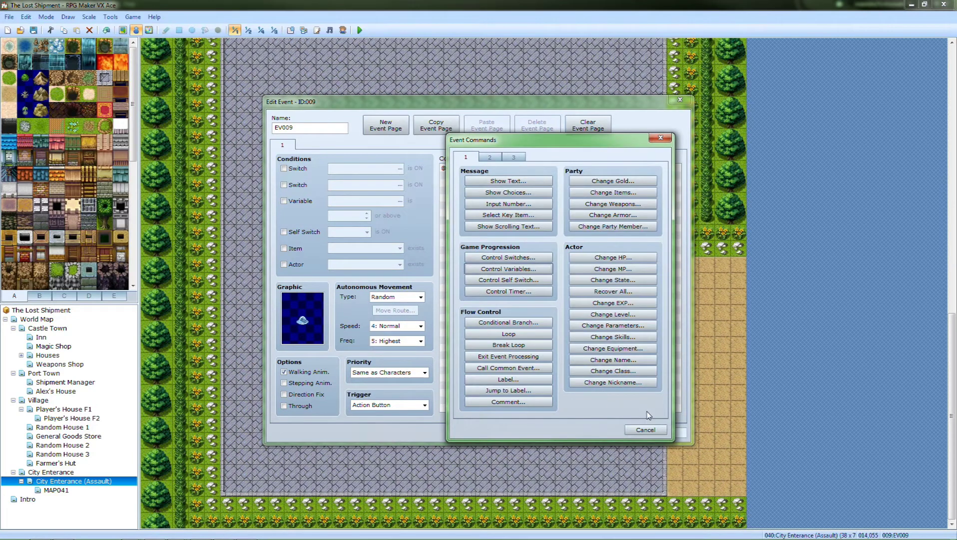
pyautogui.click(646, 429)
pyautogui.click(398, 404)
pyautogui.click(380, 423)
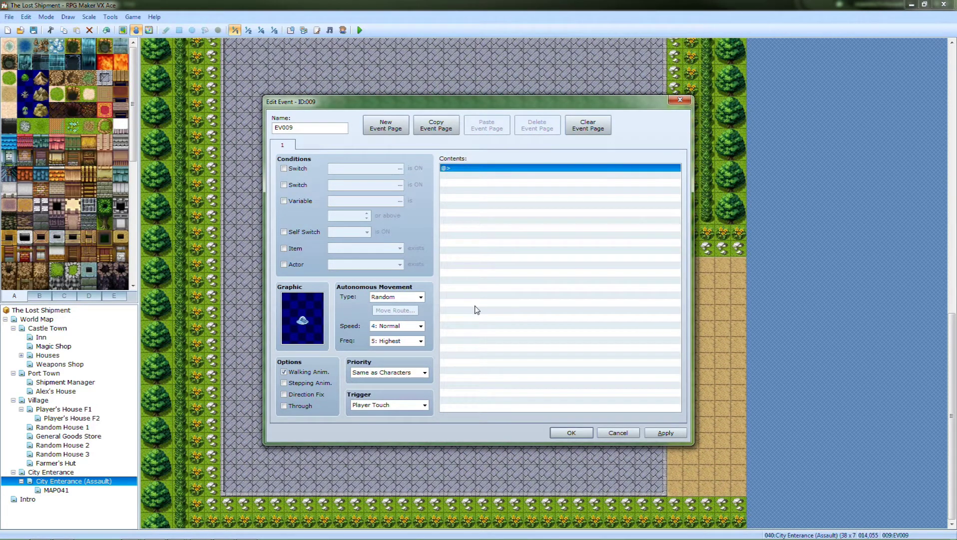
# Add a Battle Processing command to the slime event with the directly designated troop 001:Slime*3
pyautogui.doubleClick(510, 167)
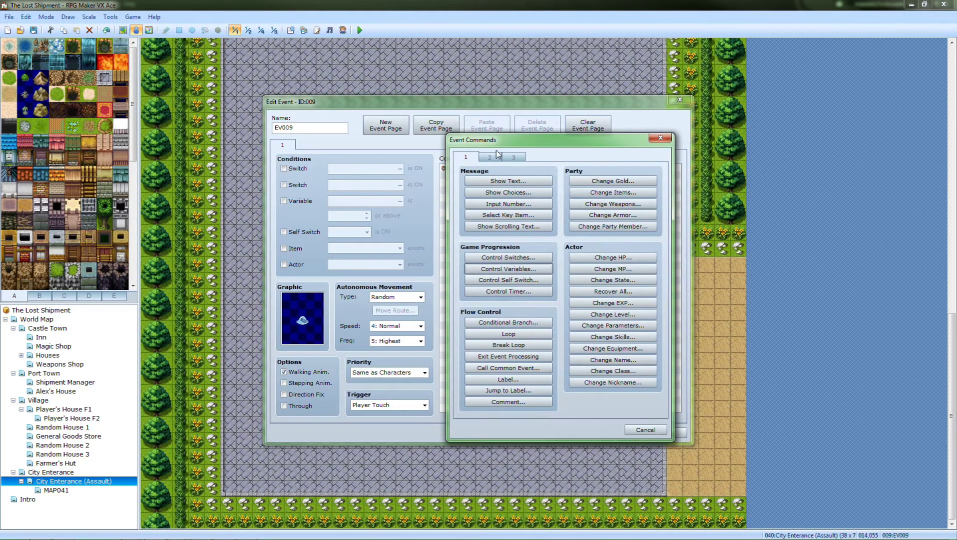
pyautogui.moveTo(495, 142); pyautogui.dragTo(559, 142)
pyautogui.click(555, 156)
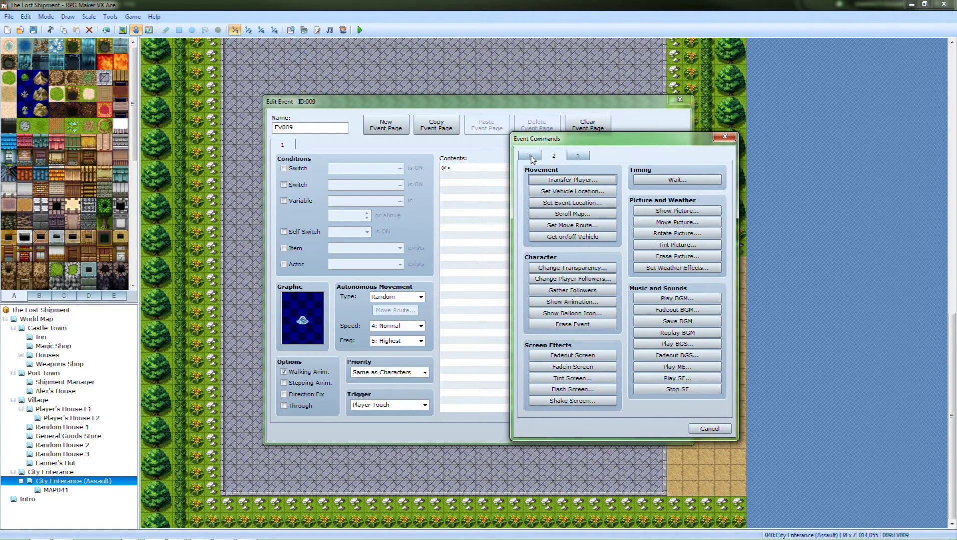
pyautogui.click(531, 157)
pyautogui.click(552, 157)
pyautogui.click(578, 155)
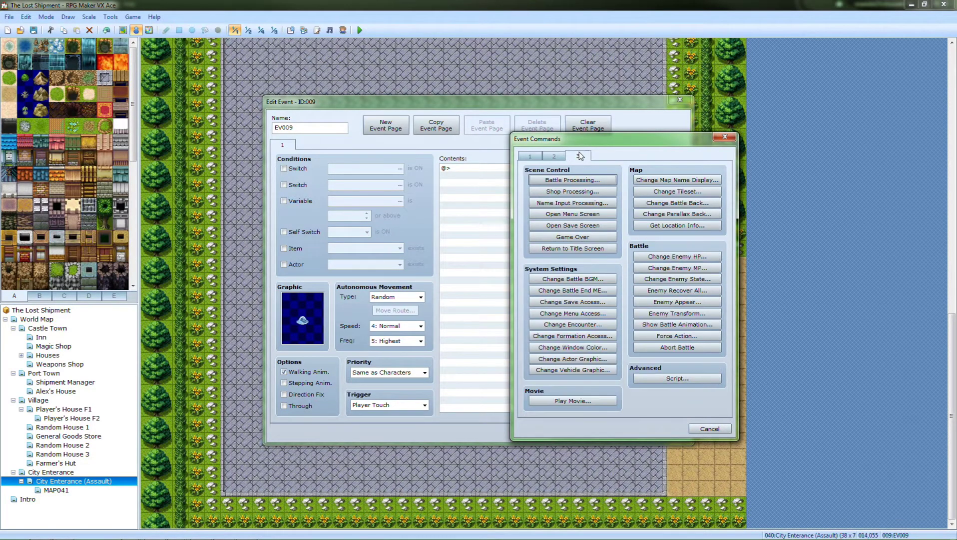
pyautogui.click(573, 180)
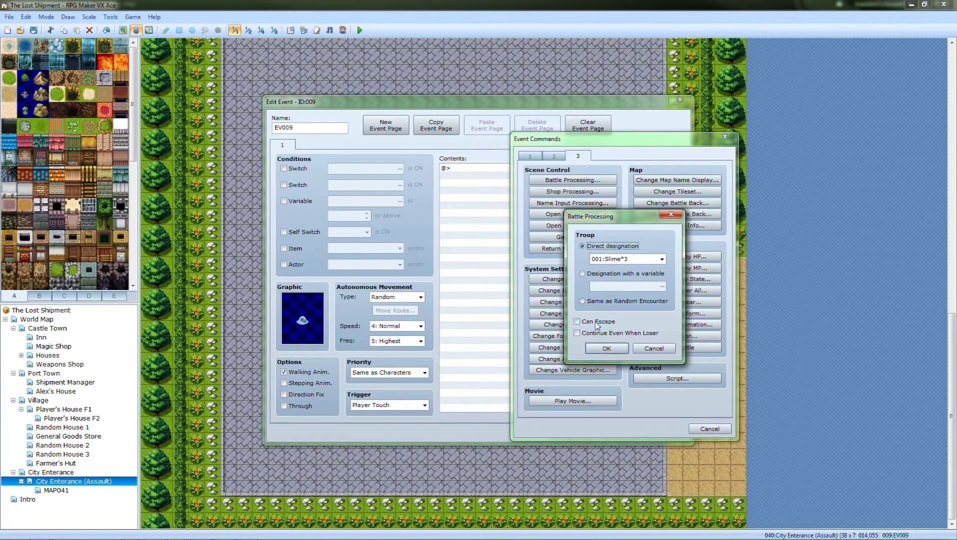
pyautogui.click(603, 352)
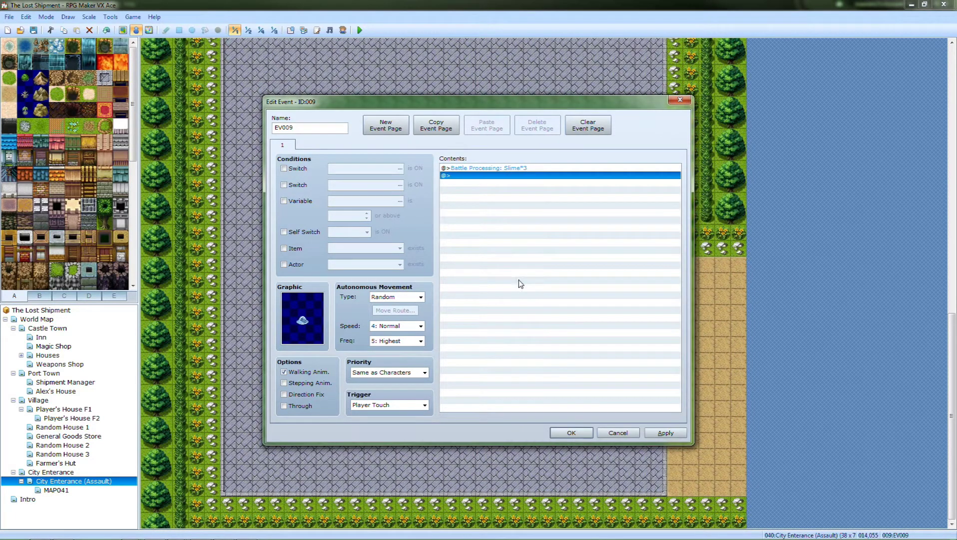
# Add an Erase Event command after the battle command and save the slime event
pyautogui.doubleClick(502, 320)
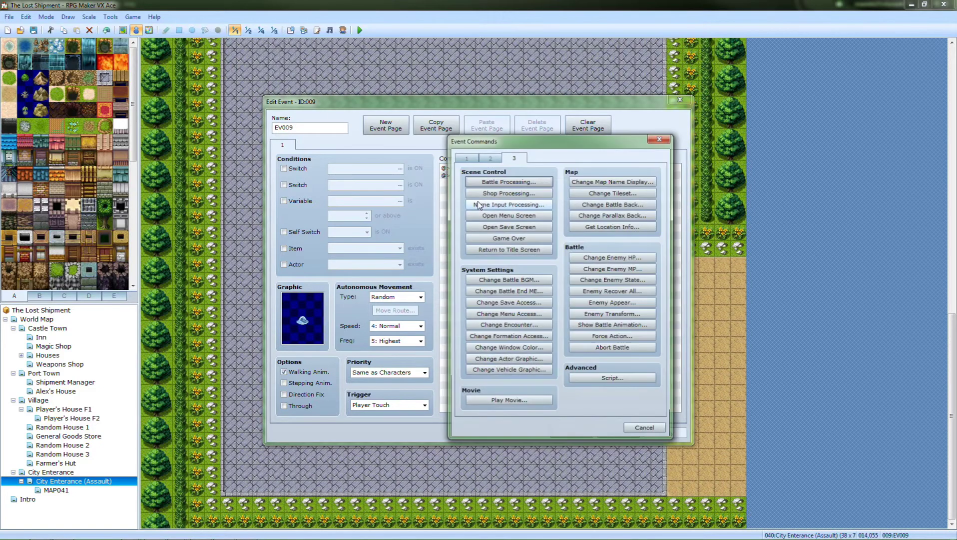
pyautogui.moveTo(497, 141); pyautogui.dragTo(172, 126)
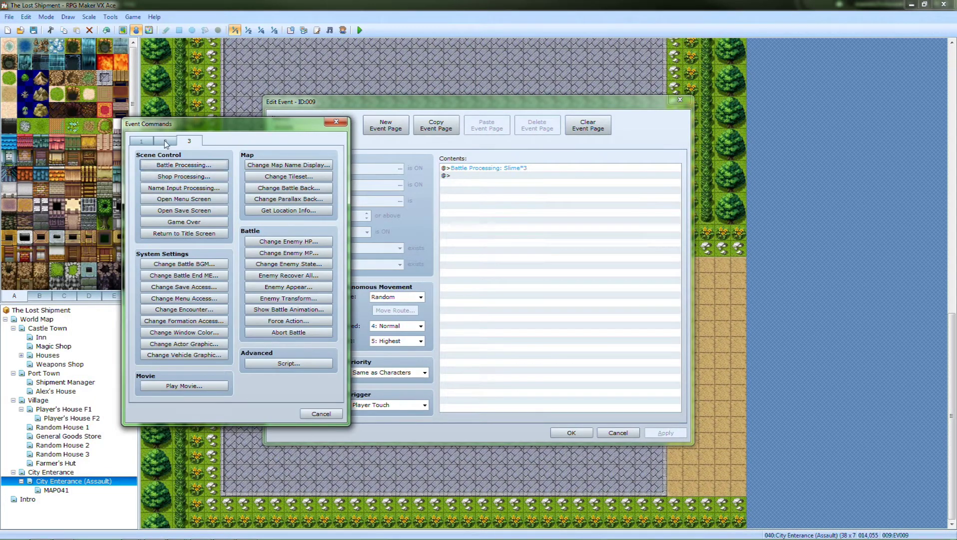
pyautogui.click(165, 141)
pyautogui.click(165, 299)
pyautogui.click(279, 267)
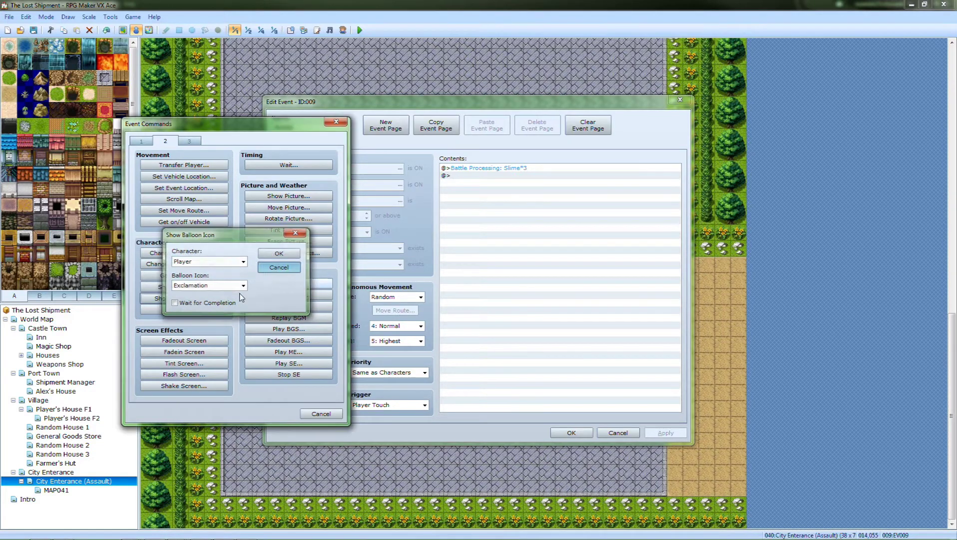
pyautogui.click(184, 309)
pyautogui.click(571, 432)
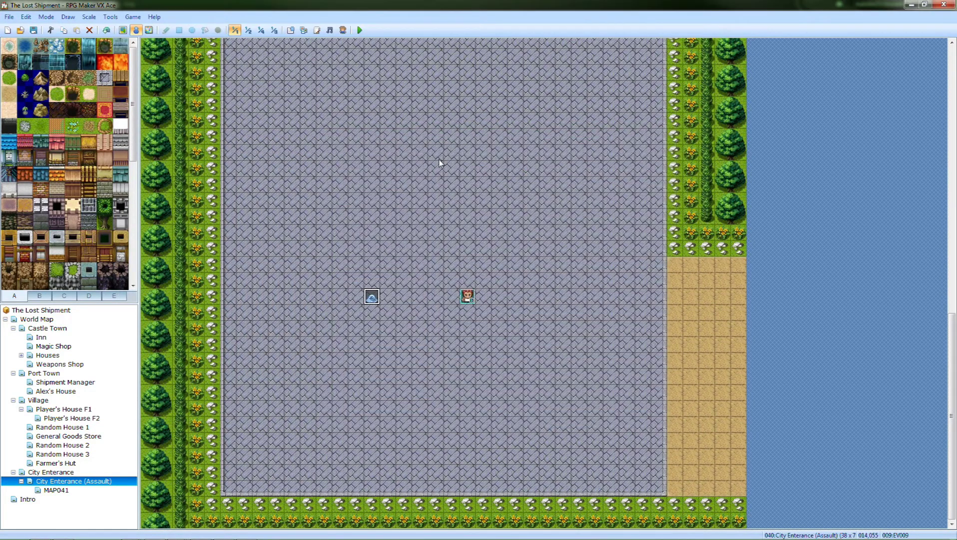
# Start a playtest with a new game and walk into the roaming slime to trigger its battle
pyautogui.click(359, 30)
pyautogui.click(455, 297)
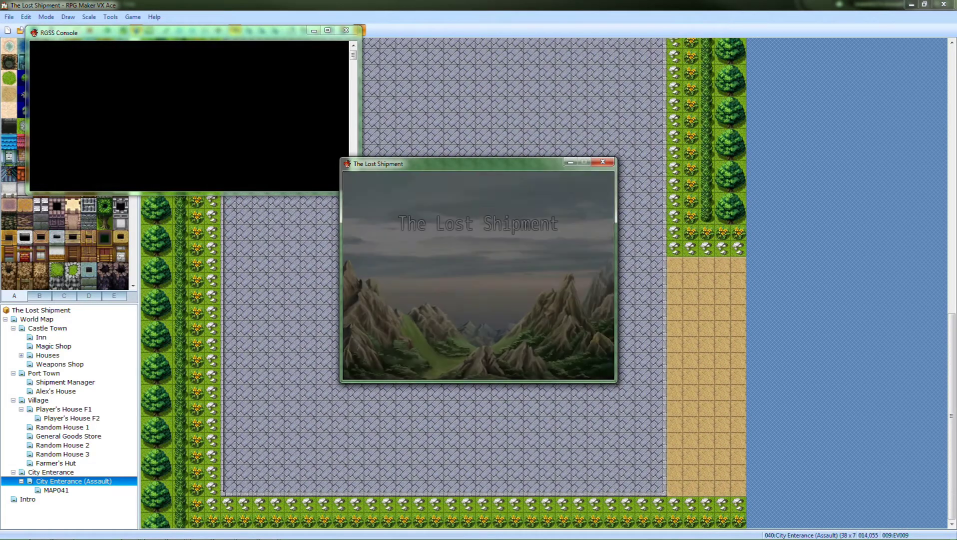
pyautogui.press('Return')
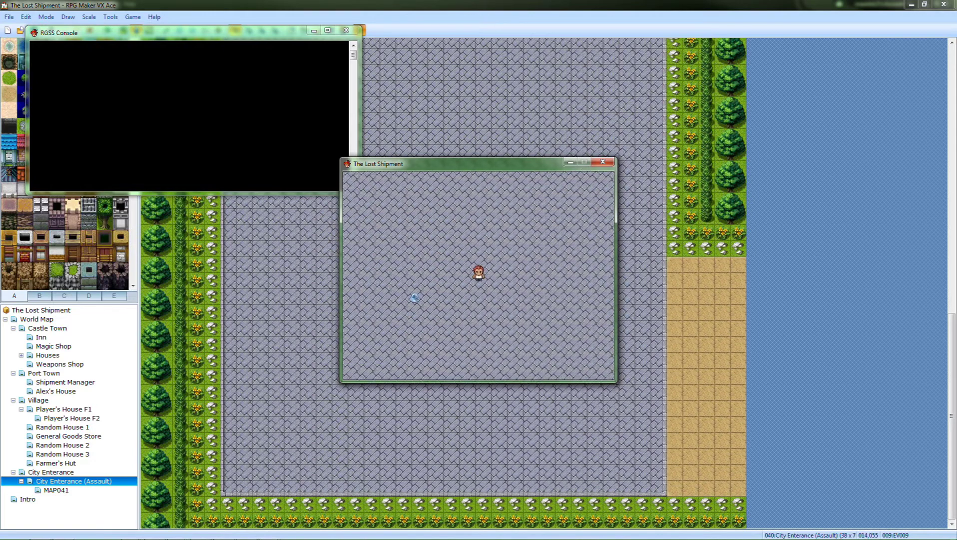
pyautogui.press('Left')
pyautogui.press('Up')
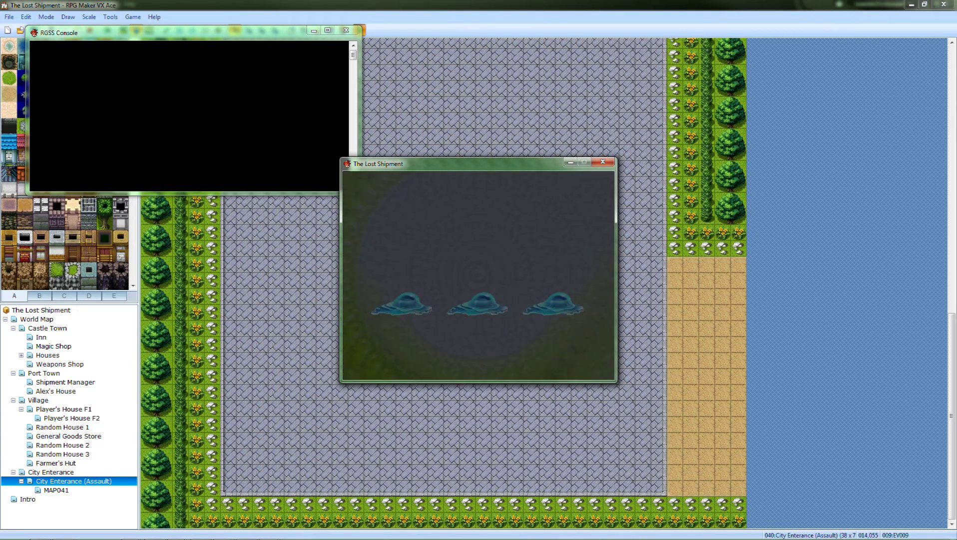
pyautogui.press('Return')
pyautogui.press('Return')
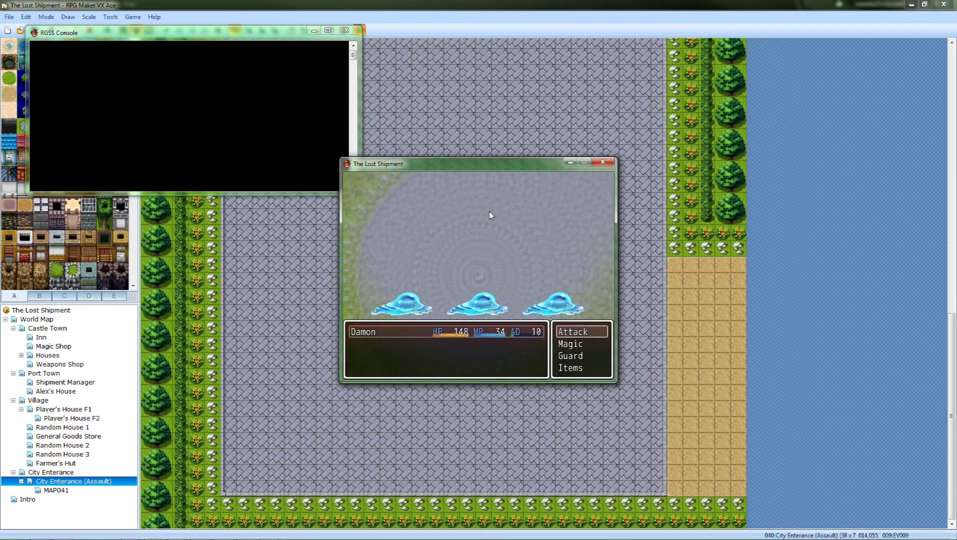
# Fight the three slimes with the Bash skill over successive turns, and close the playtest when the battle is over
pyautogui.press('Return')
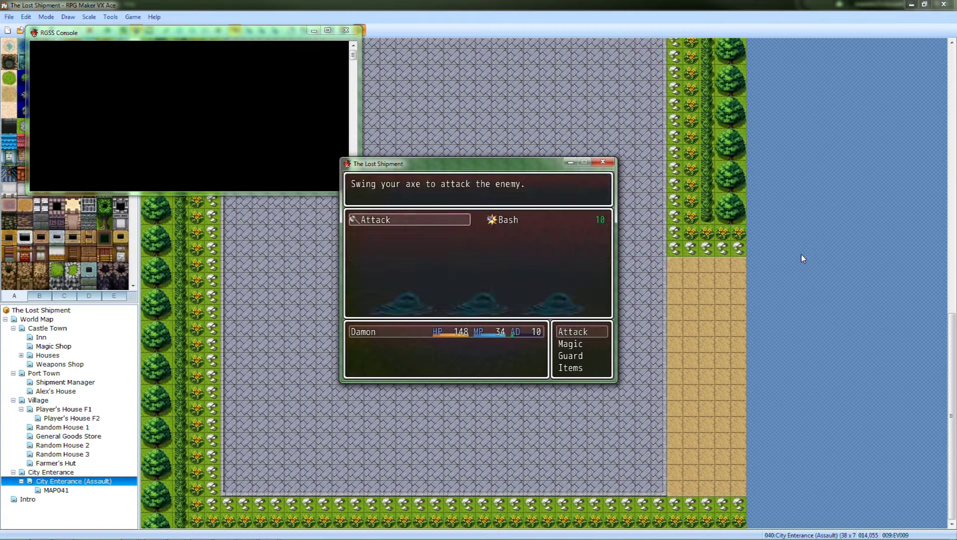
pyautogui.press('Right')
pyautogui.press('Return')
pyautogui.press('Return')
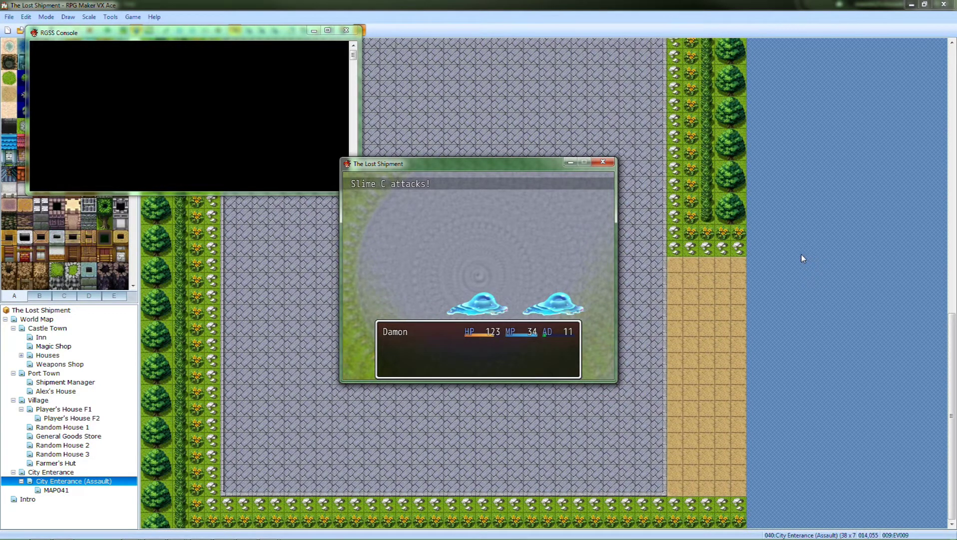
pyautogui.press('Return')
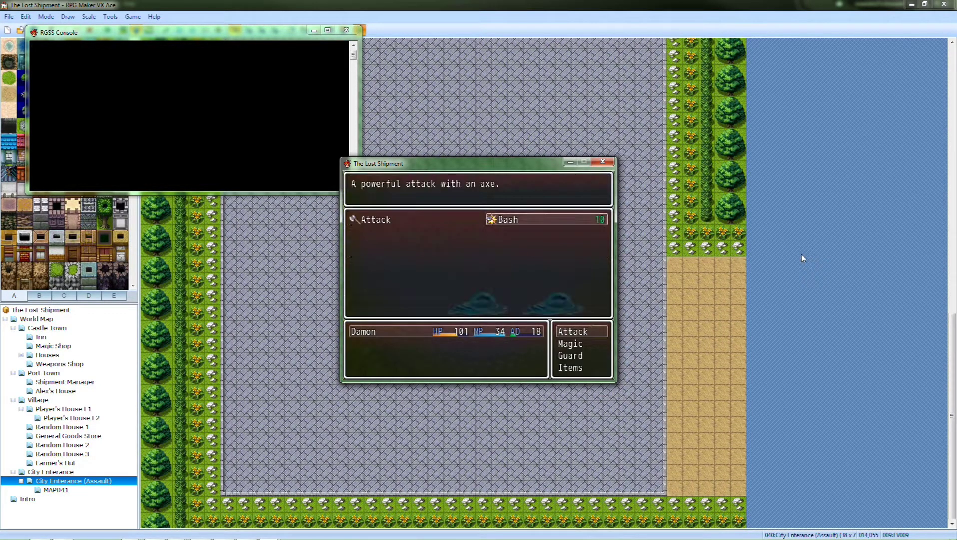
pyautogui.press('Return')
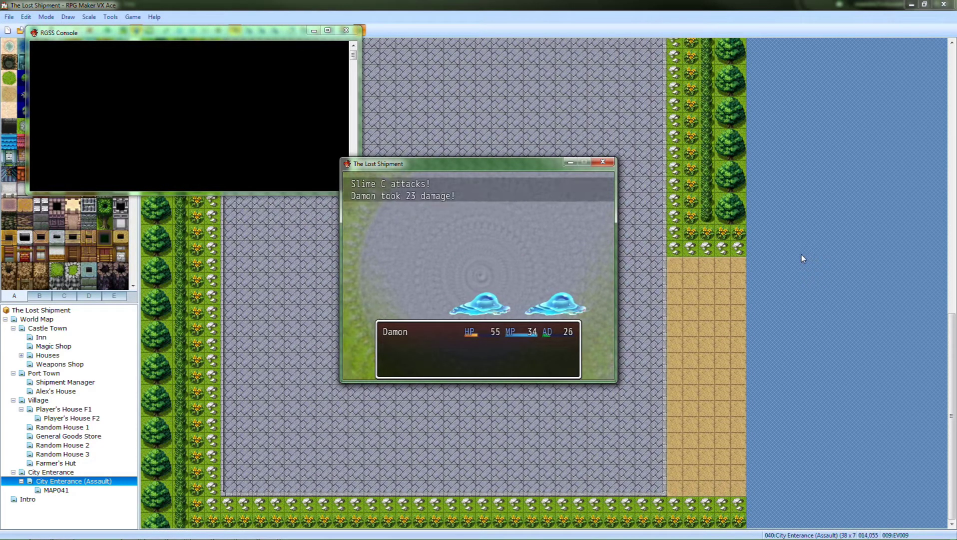
pyautogui.press('Return')
pyautogui.press('Return')
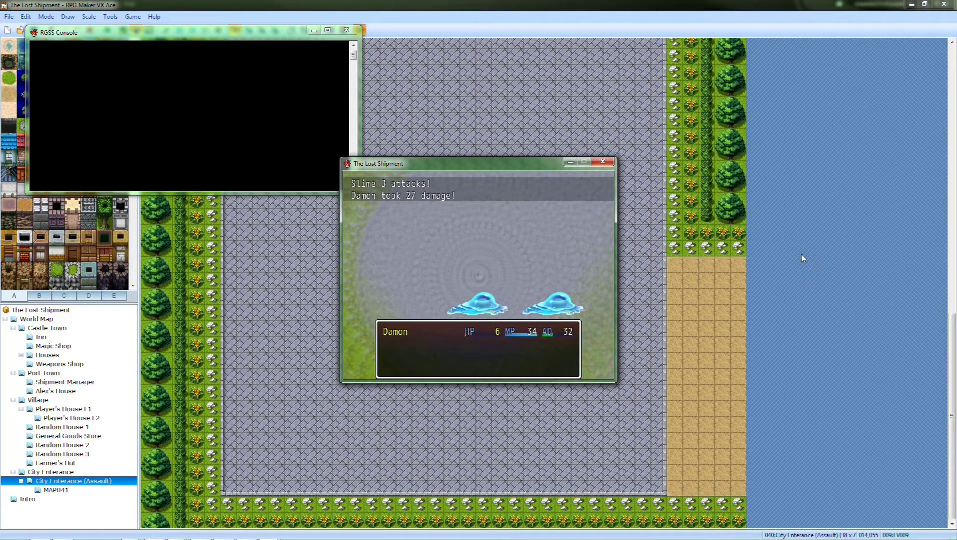
pyautogui.press('Down')
pyautogui.press('Down')
pyautogui.press('Up')
pyautogui.press('Up')
pyautogui.press('Return')
pyautogui.press('Return')
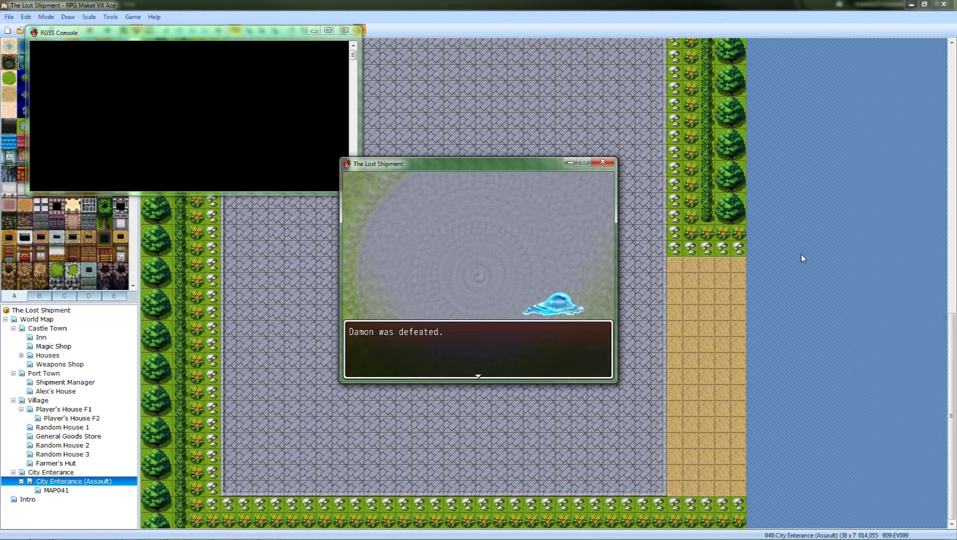
pyautogui.press('Return')
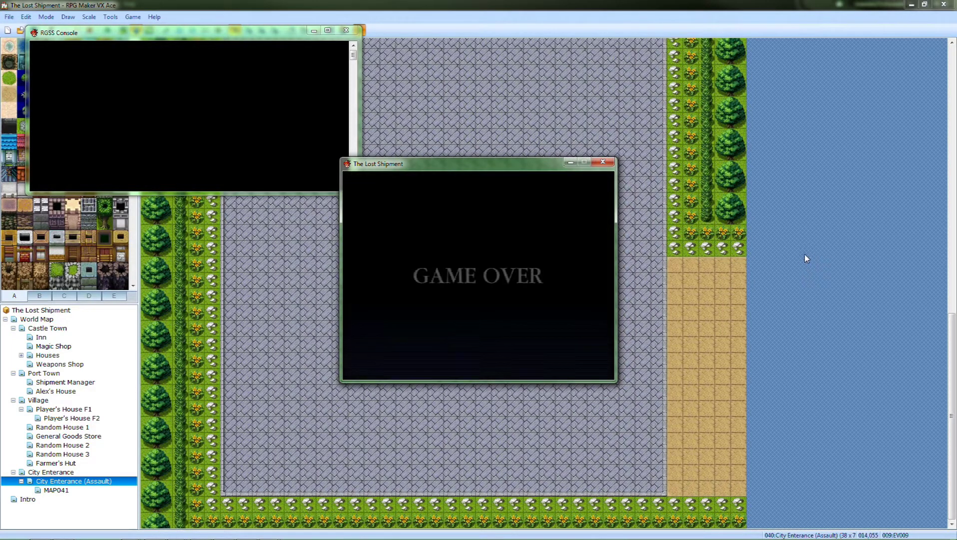
pyautogui.click(603, 161)
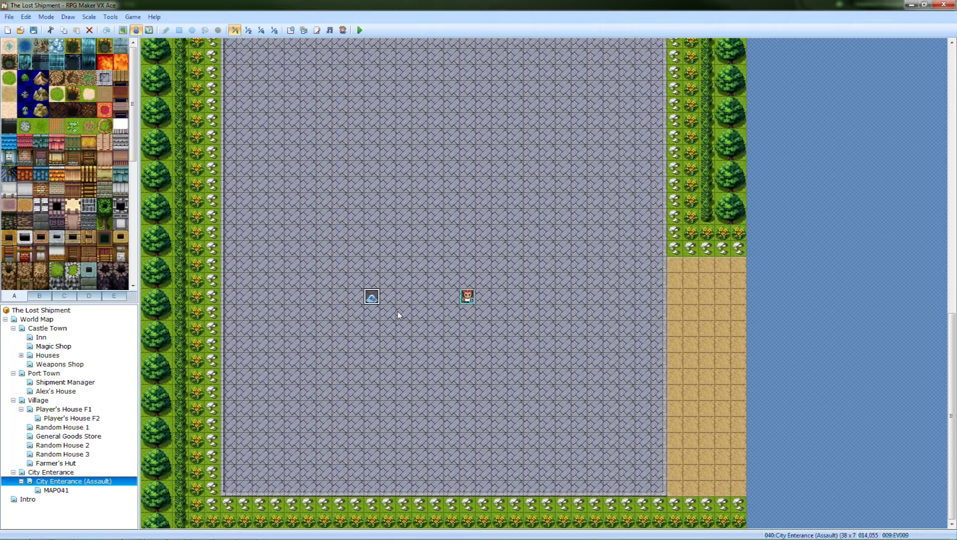
# Move the slime event to tile 014,058 and the player's starting position two tiles below it
pyautogui.moveTo(468, 297); pyautogui.dragTo(371, 345)
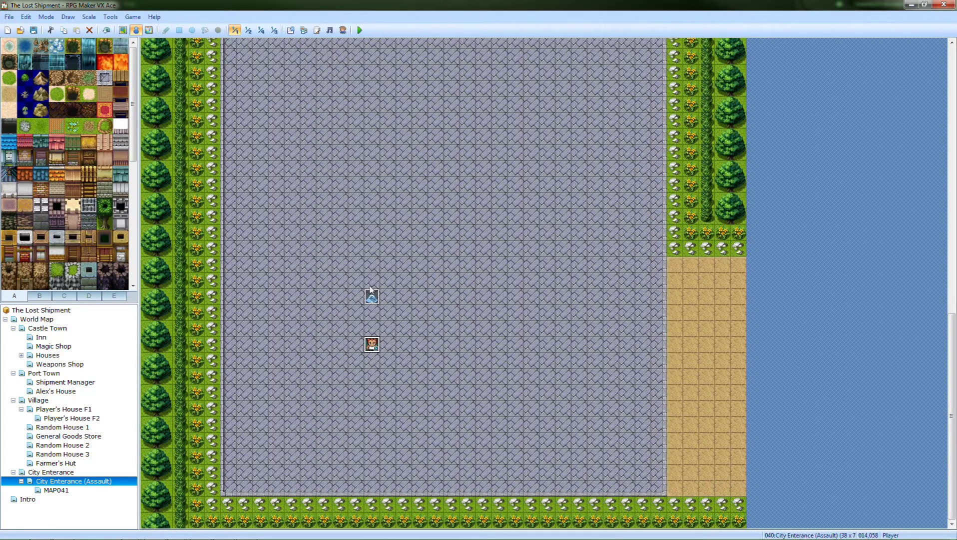
pyautogui.moveTo(370, 289); pyautogui.dragTo(374, 381)
pyautogui.click(375, 364)
pyautogui.click(378, 346)
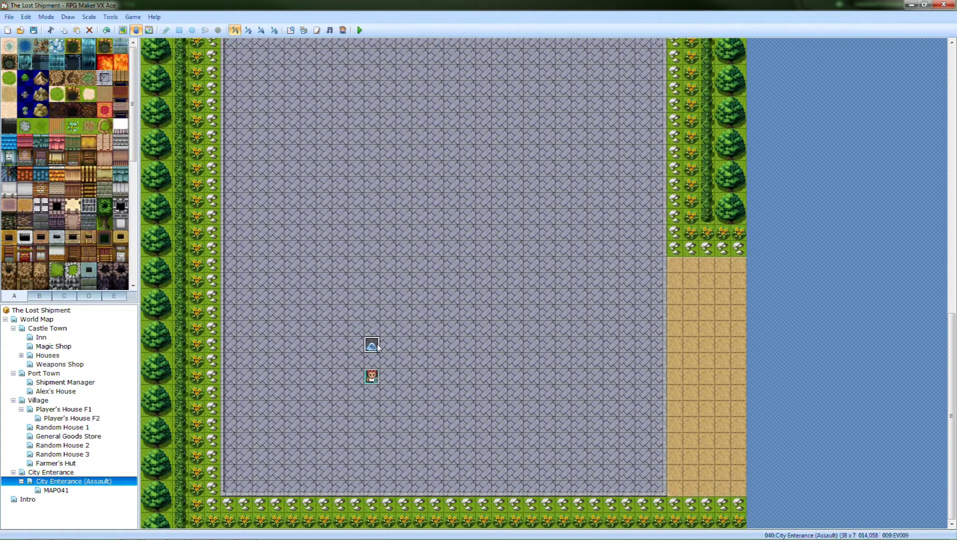
# Move the slime event to tile 010,055 and the player's starting position to tile 013,055 in the same row
pyautogui.moveTo(379, 347)
pyautogui.mouseDown()
pyautogui.moveTo(379, 363)
pyautogui.moveTo(470, 347)
pyautogui.mouseUp()
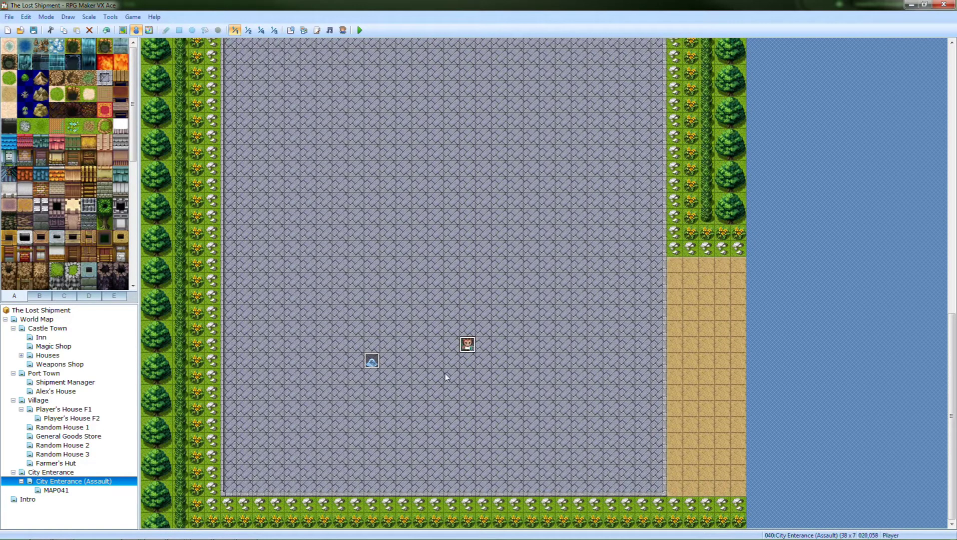
pyautogui.moveTo(371, 362)
pyautogui.mouseDown()
pyautogui.moveTo(304, 299)
pyautogui.moveTo(356, 297)
pyautogui.mouseUp()
pyautogui.click(467, 344)
pyautogui.click(339, 311)
pyautogui.click(309, 297)
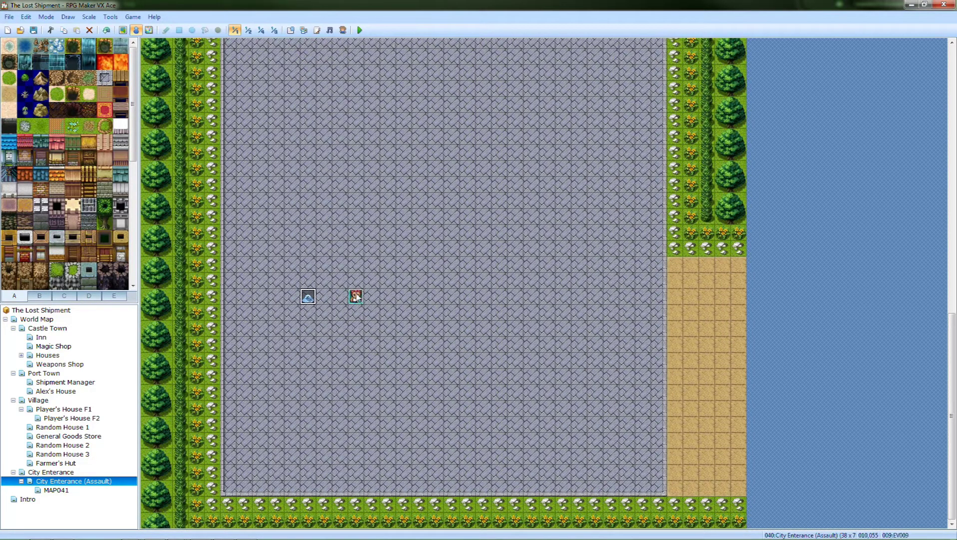
# Move the player's starting position to tile 009,055 and the slime event five tiles east of it
pyautogui.moveTo(305, 300)
pyautogui.mouseDown()
pyautogui.moveTo(341, 300)
pyautogui.moveTo(295, 305)
pyautogui.mouseUp()
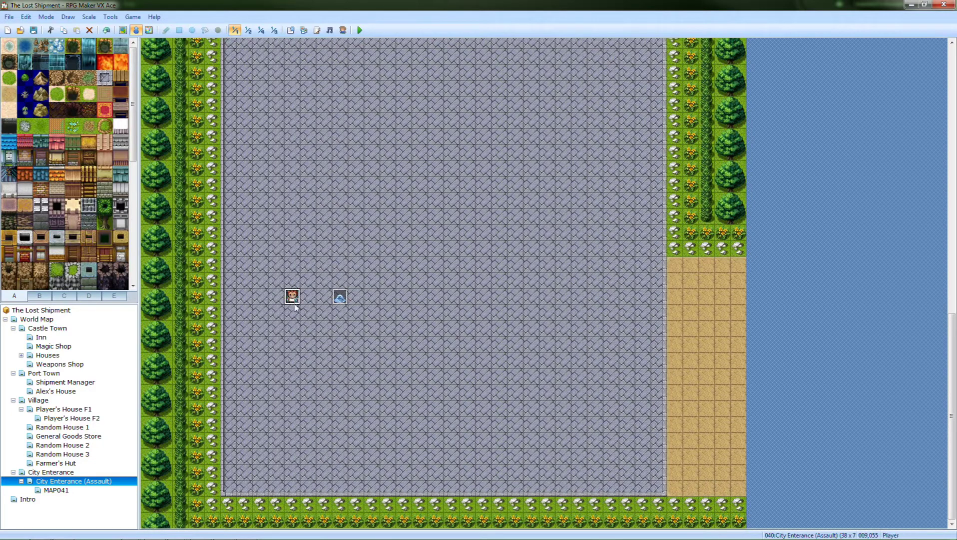
pyautogui.click(336, 308)
pyautogui.click(339, 299)
pyautogui.moveTo(339, 300); pyautogui.dragTo(323, 300)
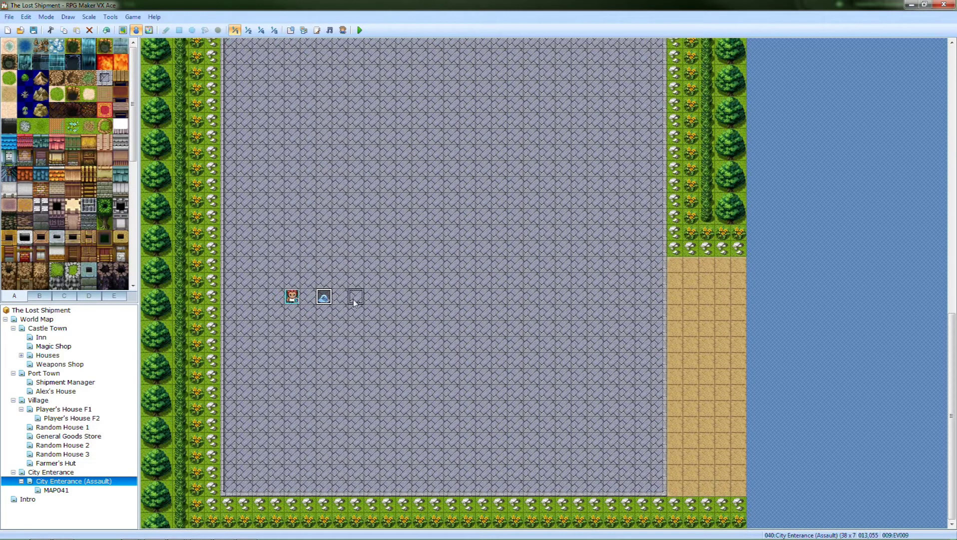
pyautogui.moveTo(354, 299); pyautogui.dragTo(370, 299)
pyautogui.click(291, 298)
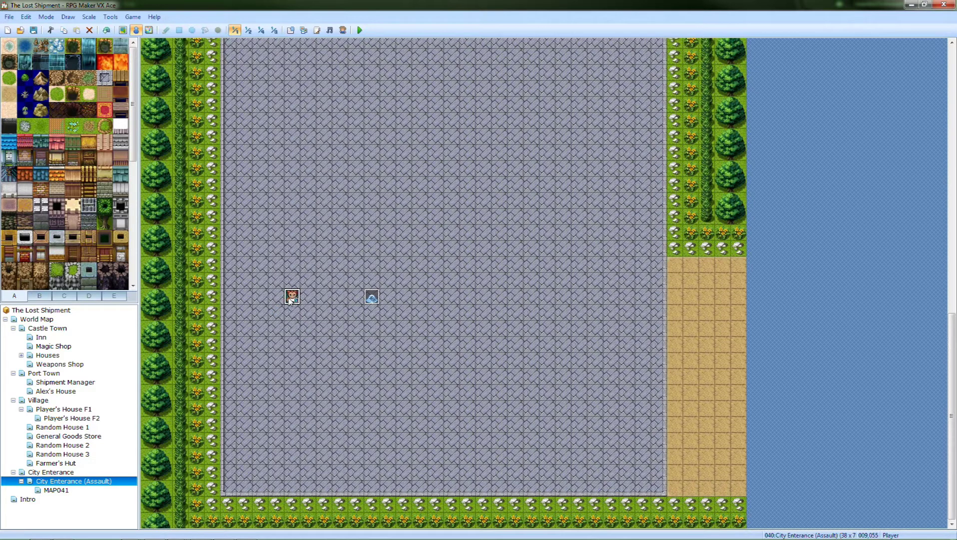
# Place the player's starting position on tile 022,057 and the slime event on tile 013,055
pyautogui.moveTo(292, 300); pyautogui.dragTo(311, 342)
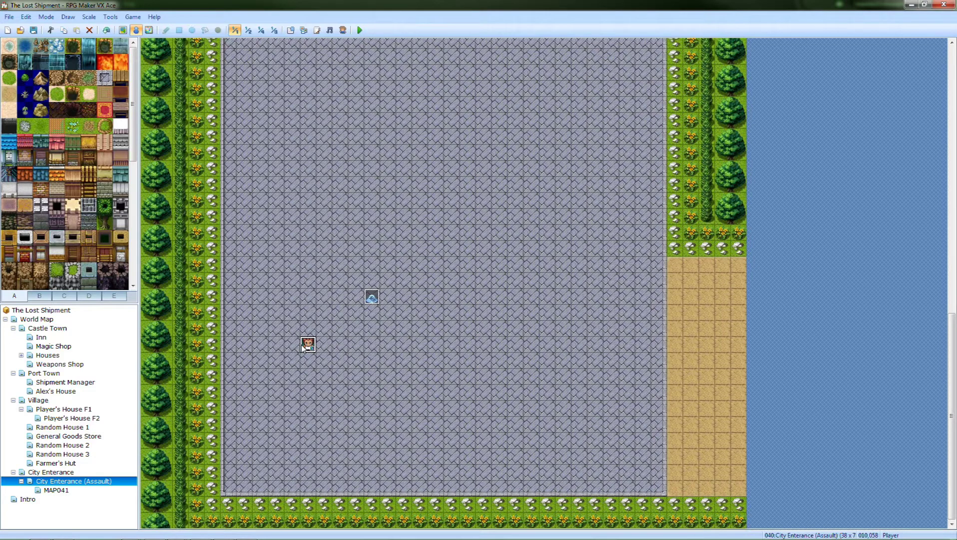
pyautogui.moveTo(372, 297); pyautogui.dragTo(356, 280)
pyautogui.moveTo(310, 343); pyautogui.dragTo(490, 317)
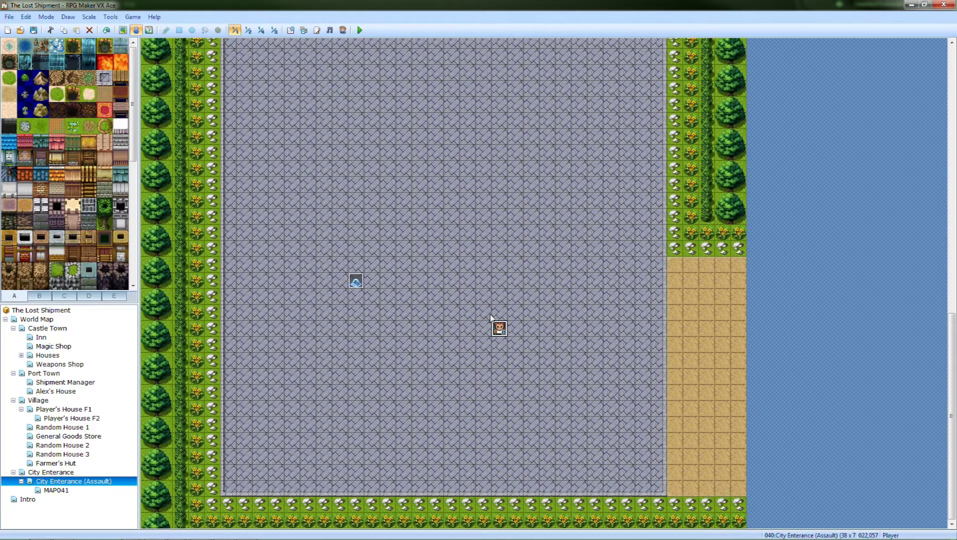
pyautogui.moveTo(354, 286); pyautogui.dragTo(354, 301)
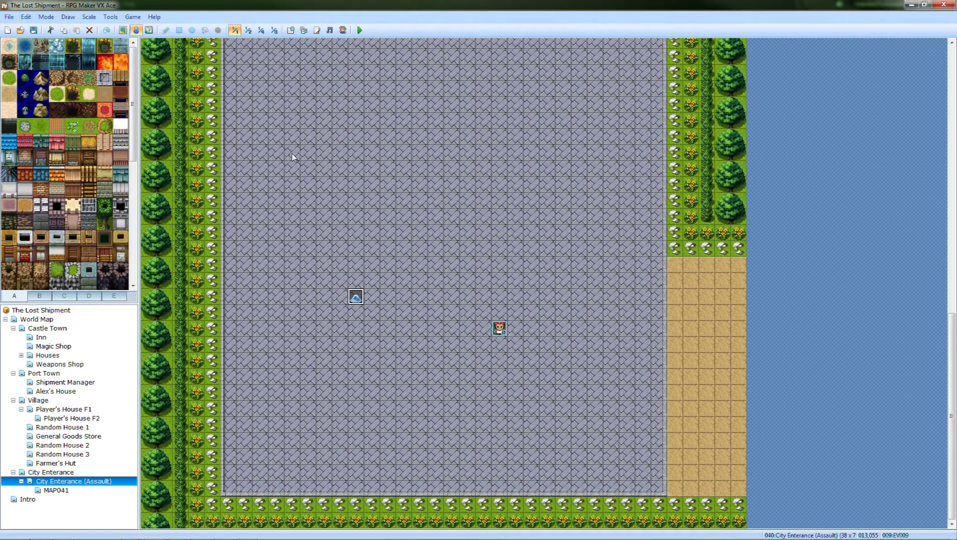
# Open the slime event and examine the outer Facing Down branch and its nested Player_Y condition on page 1
pyautogui.doubleClick(358, 302)
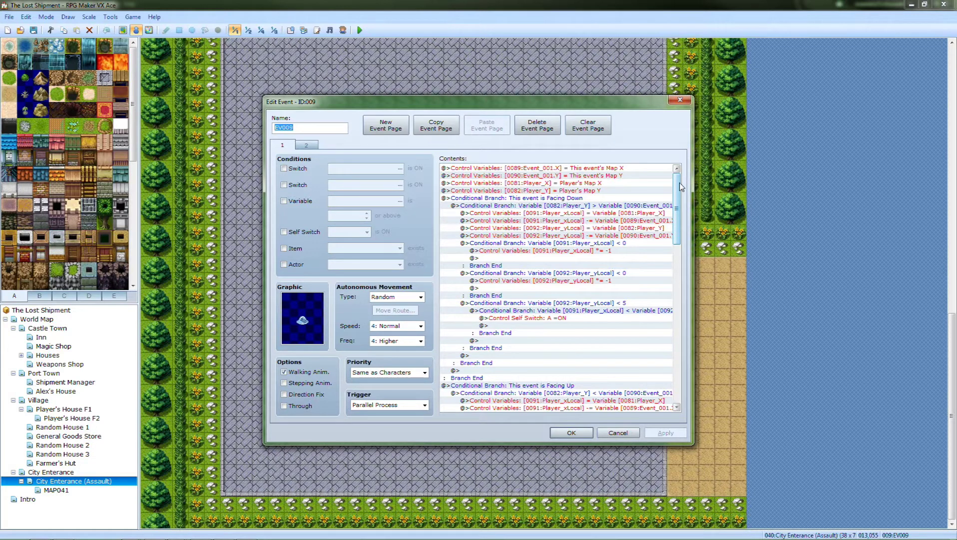
pyautogui.click(552, 200)
pyautogui.click(551, 206)
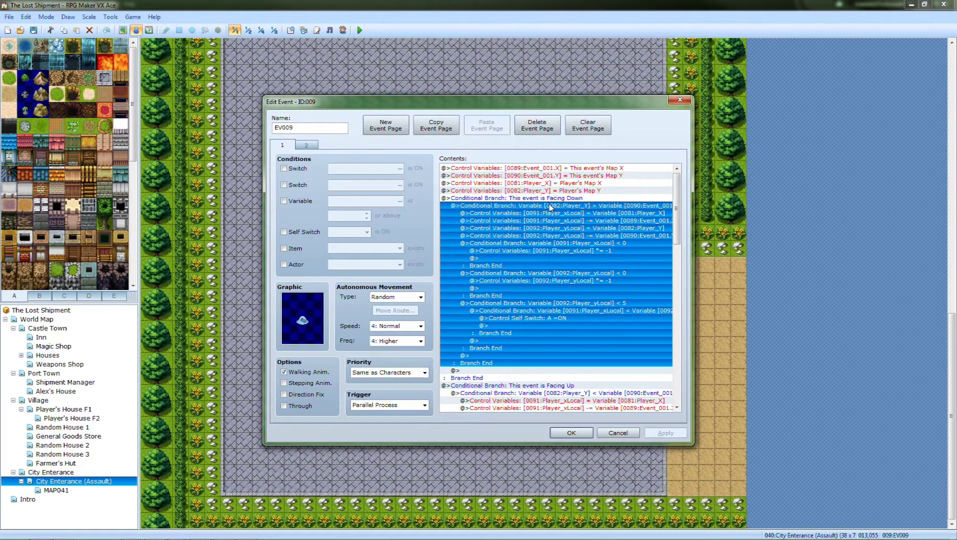
pyautogui.click(510, 244)
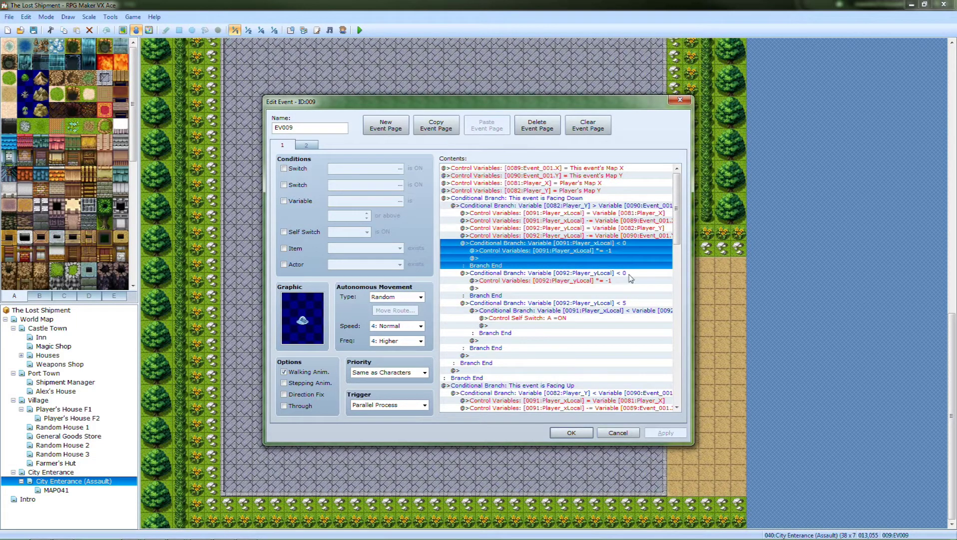
pyautogui.moveTo(676, 228)
pyautogui.mouseDown()
pyautogui.moveTo(675, 387)
pyautogui.moveTo(673, 220)
pyautogui.mouseUp()
pyautogui.click(564, 198)
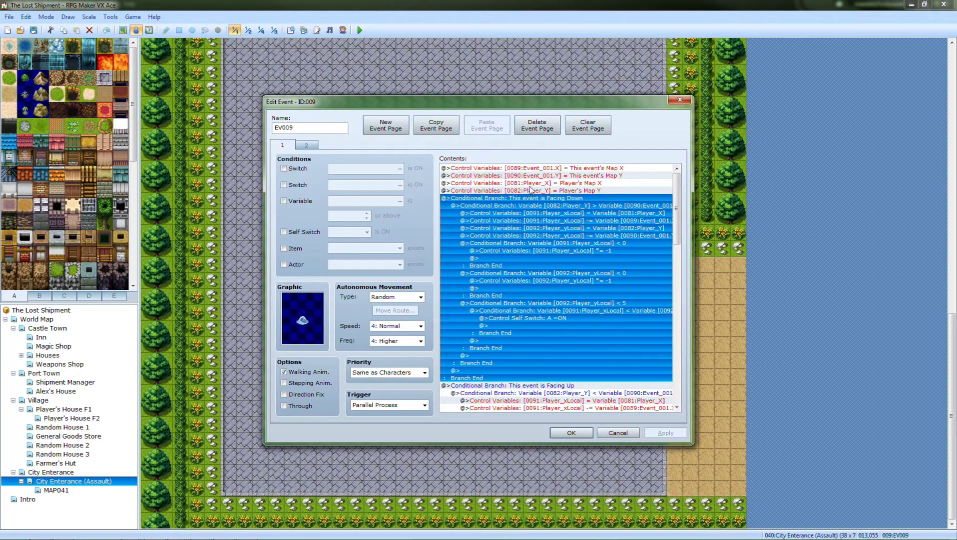
pyautogui.click(546, 208)
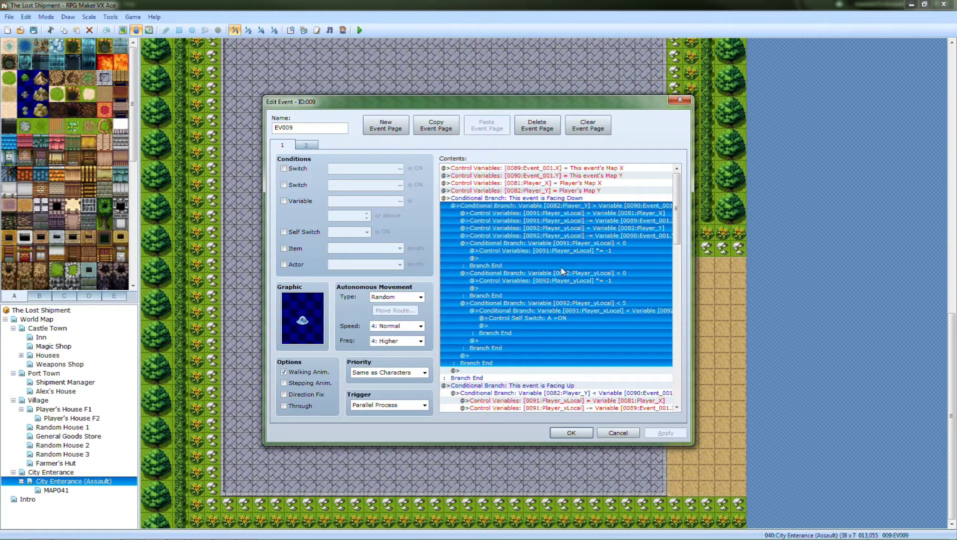
# Examine how the Facing Down branch calculates Player_xLocal and Player_yLocal, checks them and switches Self Switch A
pyautogui.click(569, 214)
pyautogui.click(571, 221)
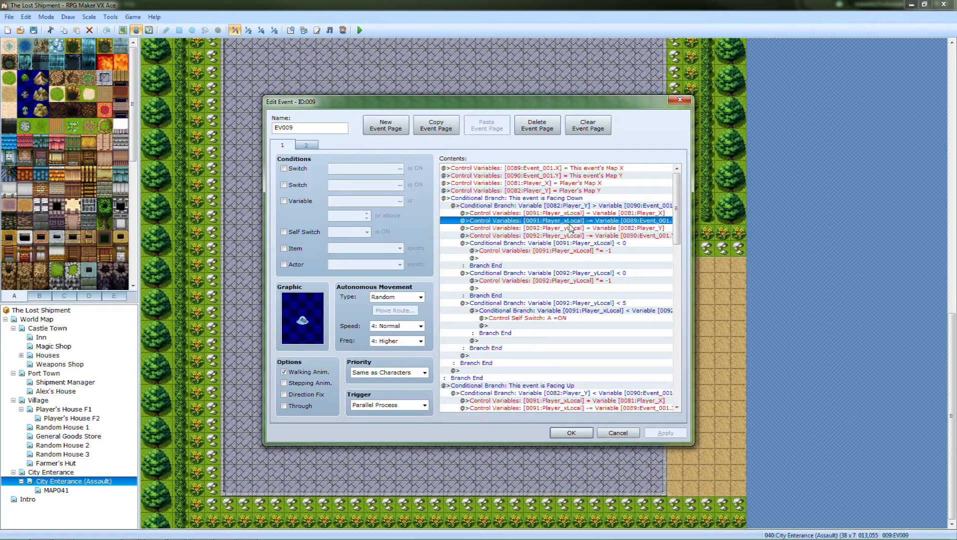
pyautogui.click(573, 227)
pyautogui.click(575, 235)
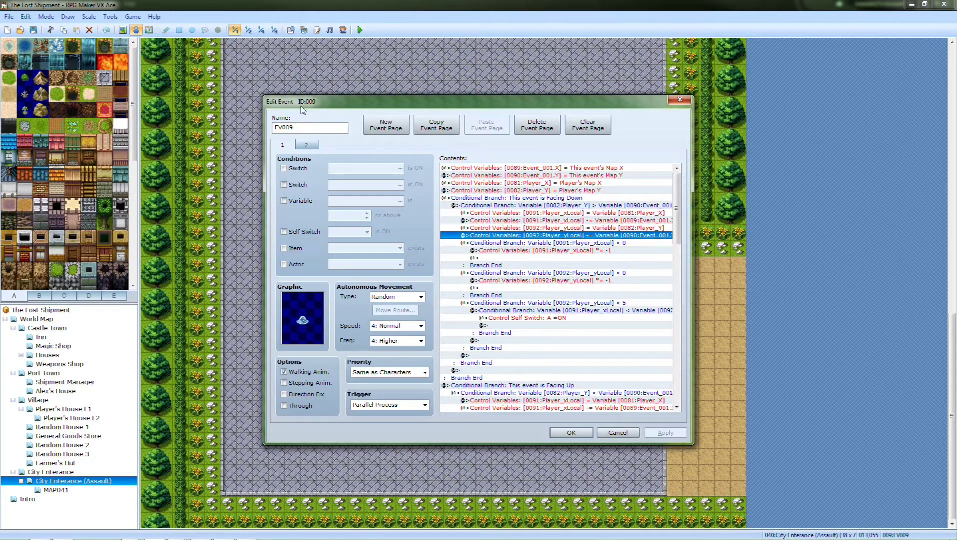
pyautogui.click(563, 244)
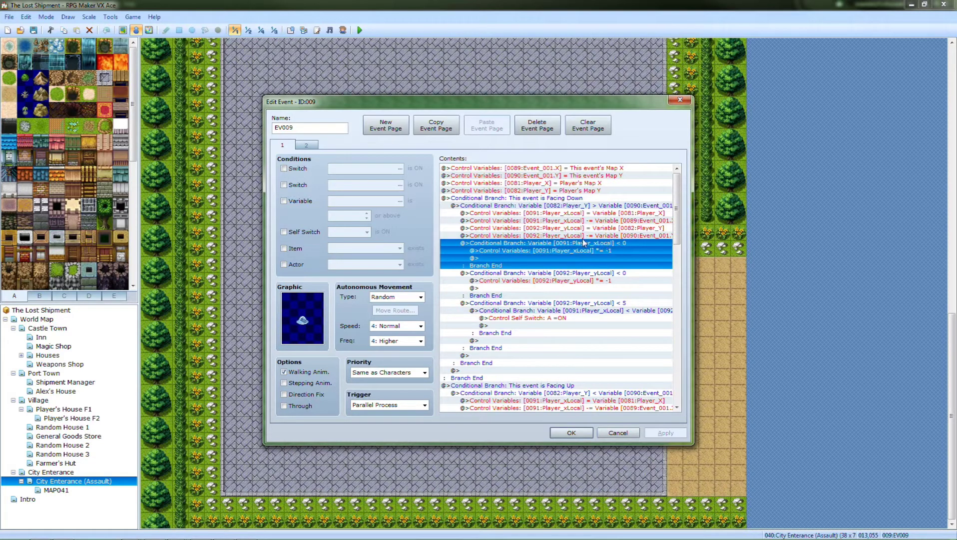
pyautogui.click(613, 272)
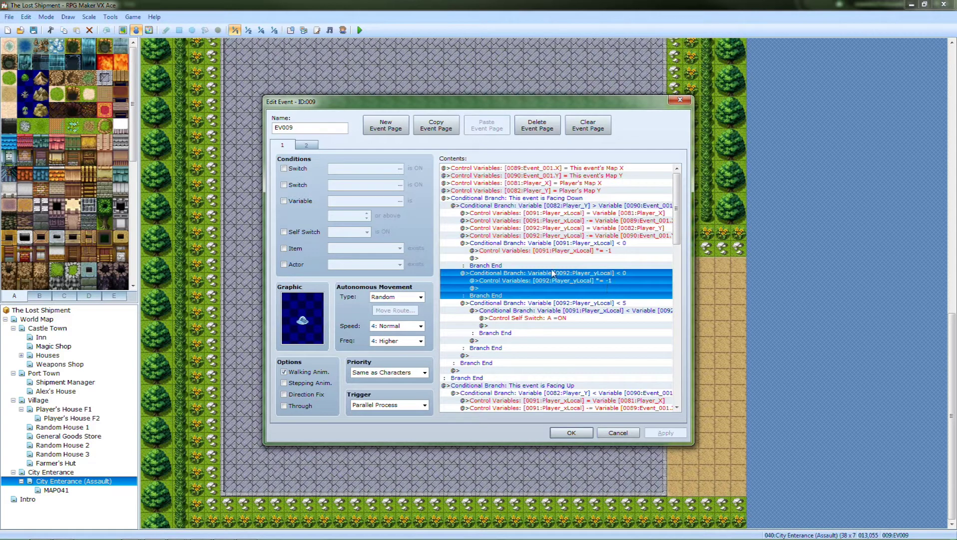
pyautogui.click(553, 303)
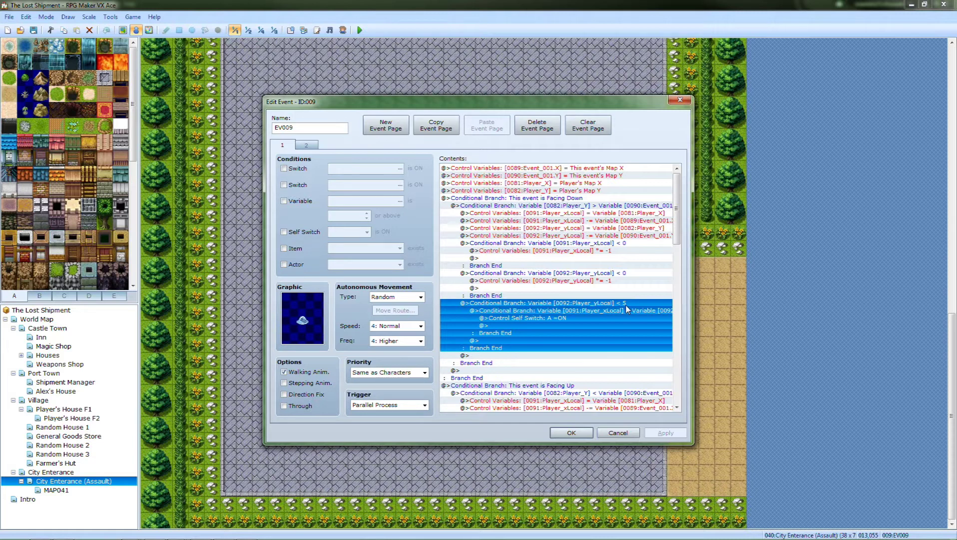
pyautogui.click(624, 310)
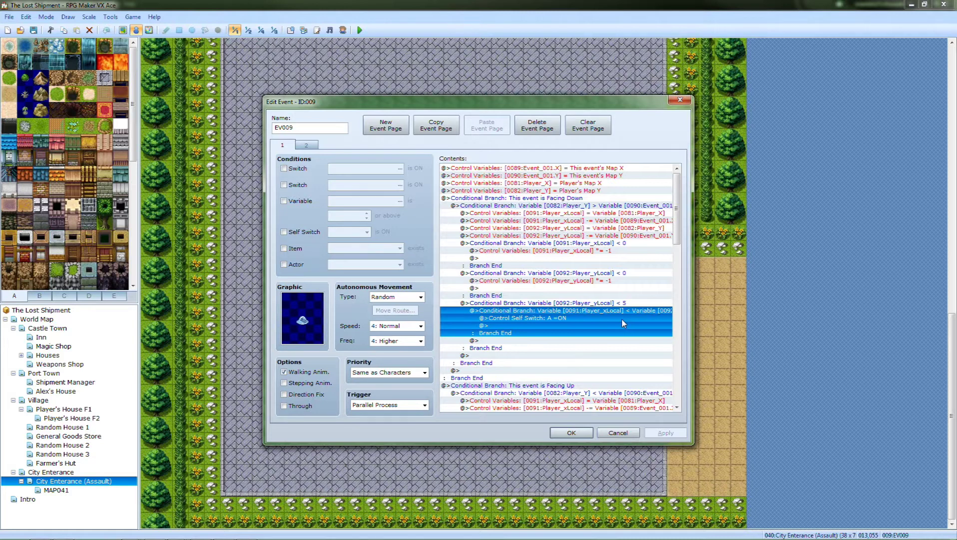
pyautogui.click(564, 317)
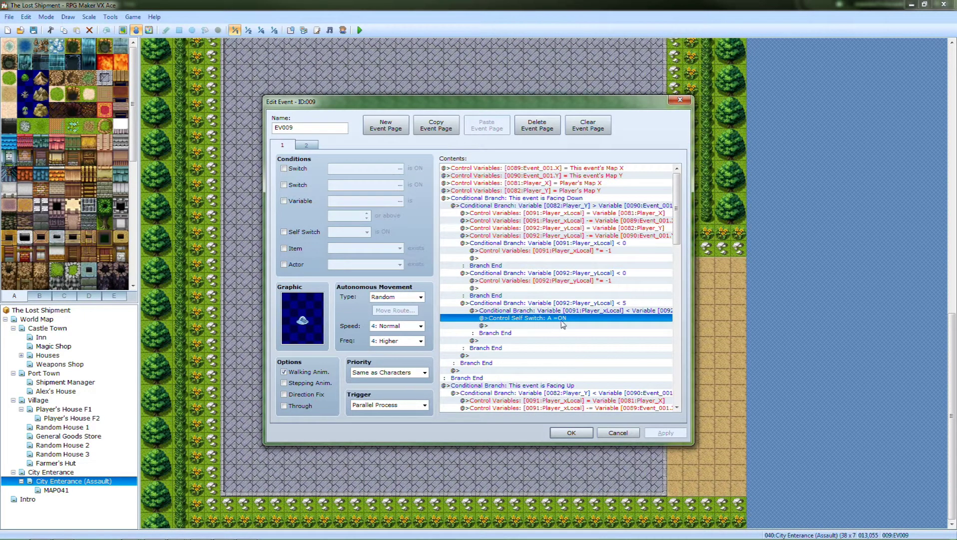
# Examine page 2 of the slime event: its movement type, custom move route options, trigger and command list
pyautogui.click(316, 146)
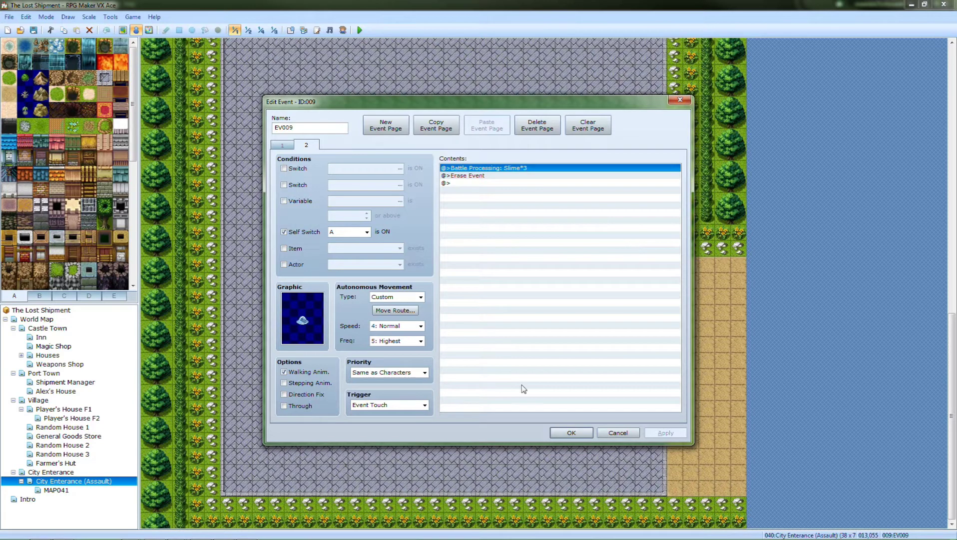
pyautogui.click(421, 297)
pyautogui.click(395, 330)
pyautogui.click(394, 311)
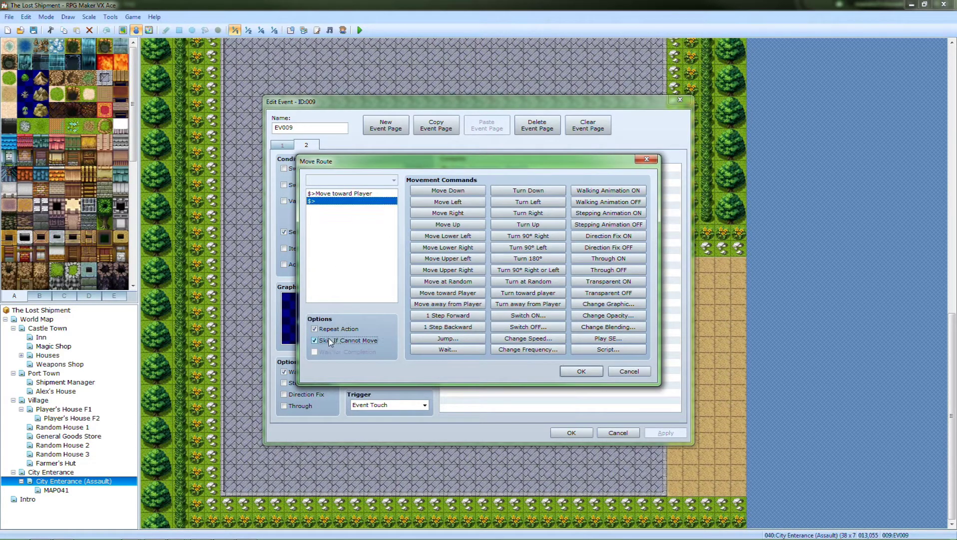
pyautogui.click(334, 339)
pyautogui.click(584, 372)
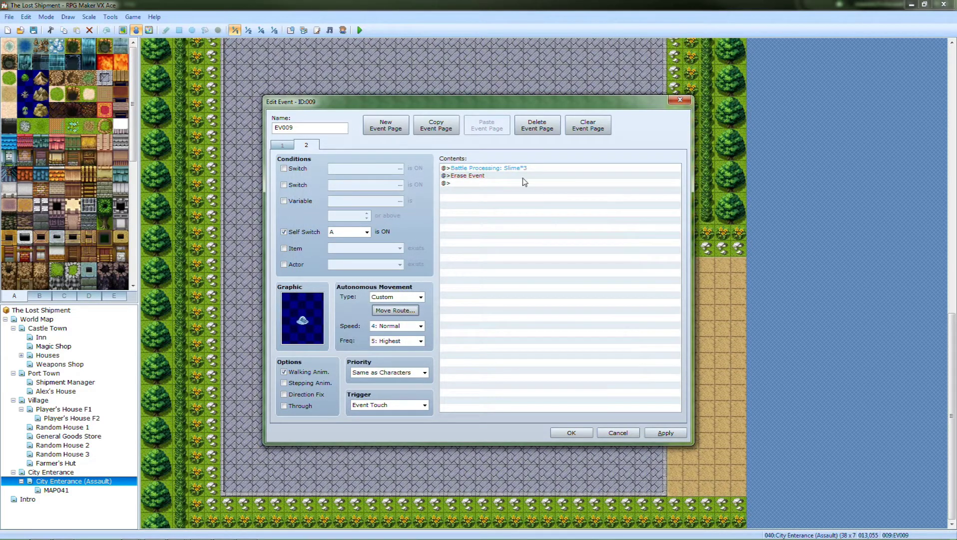
pyautogui.click(380, 406)
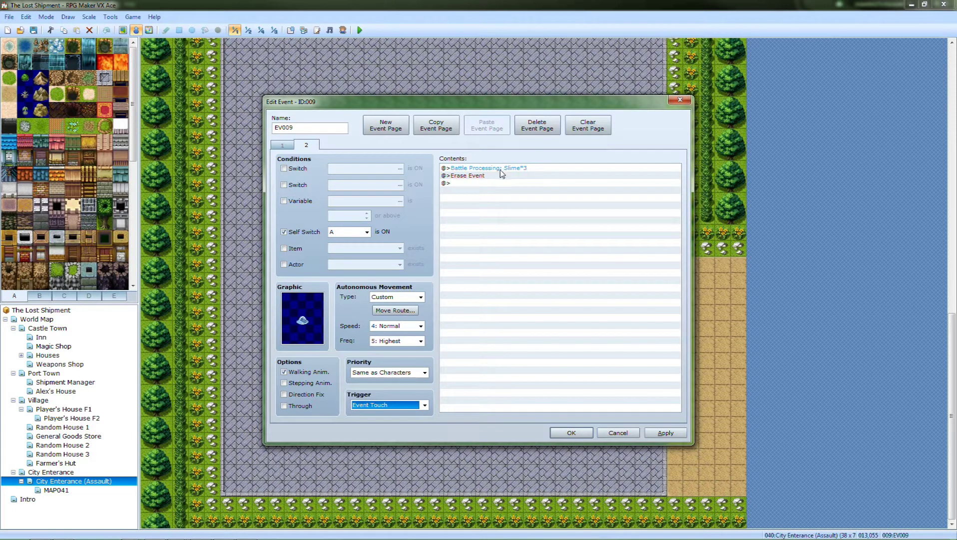
pyautogui.click(489, 178)
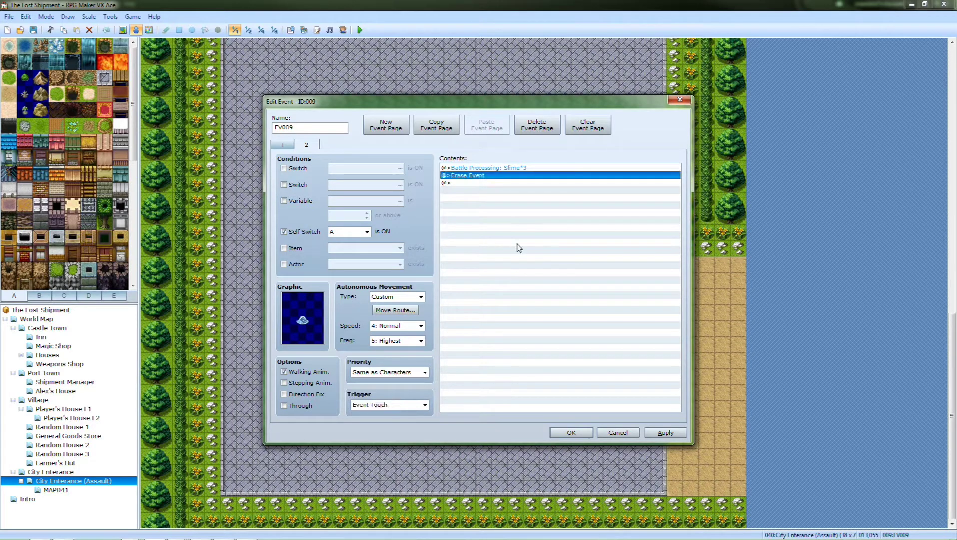
# Return to page 1 and examine the Facing Up branch with its Player_Y comparison and local distance checks
pyautogui.click(283, 145)
pyautogui.scroll(-5, 519, 315)
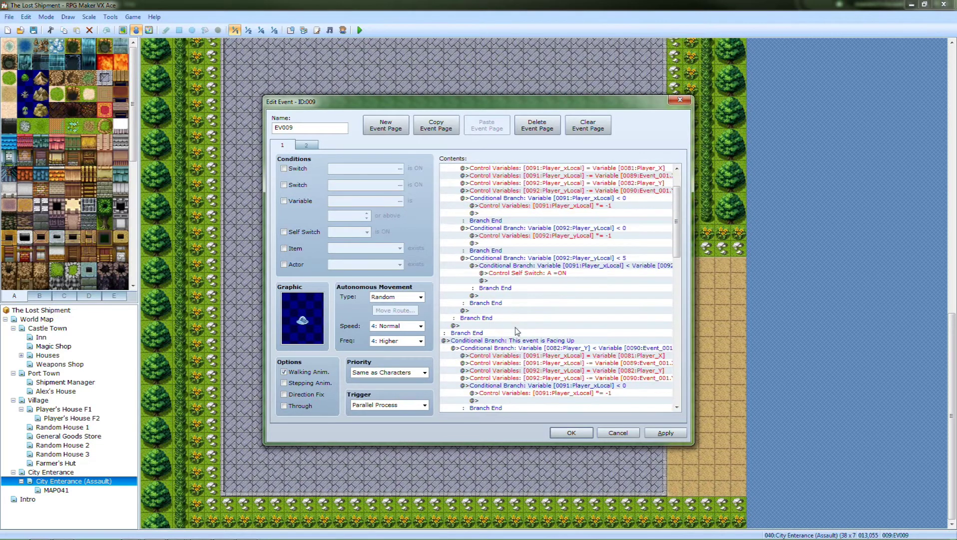
pyautogui.click(518, 273)
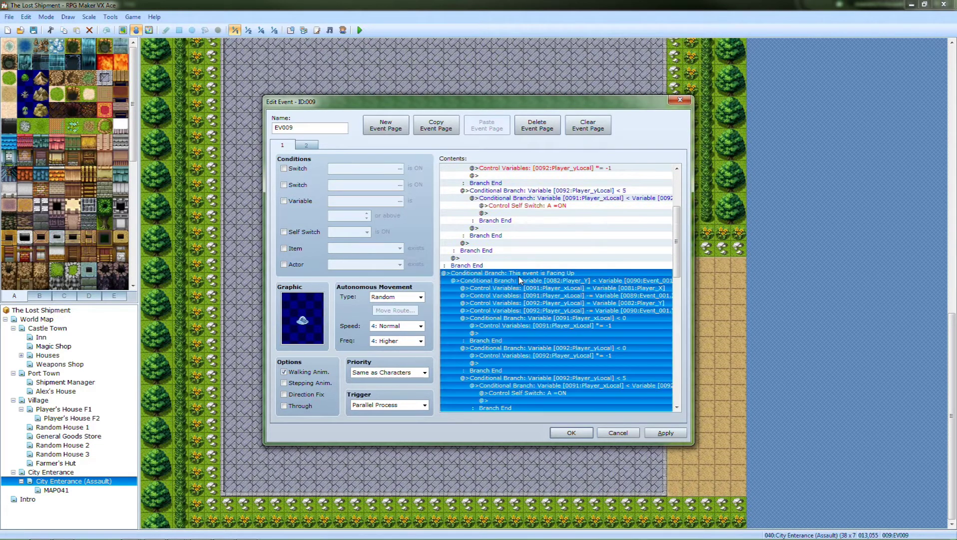
pyautogui.click(565, 281)
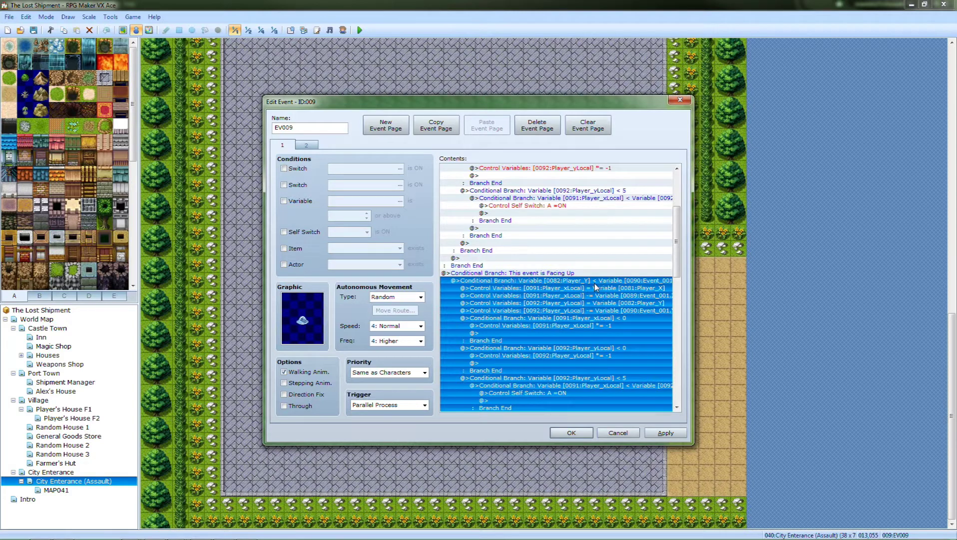
pyautogui.rightClick(595, 285)
pyautogui.click(578, 318)
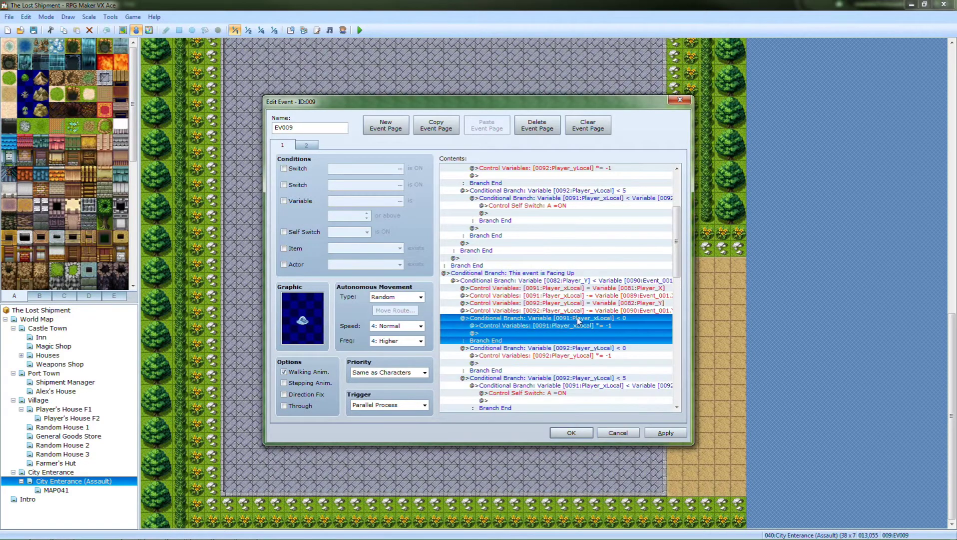
pyautogui.click(592, 352)
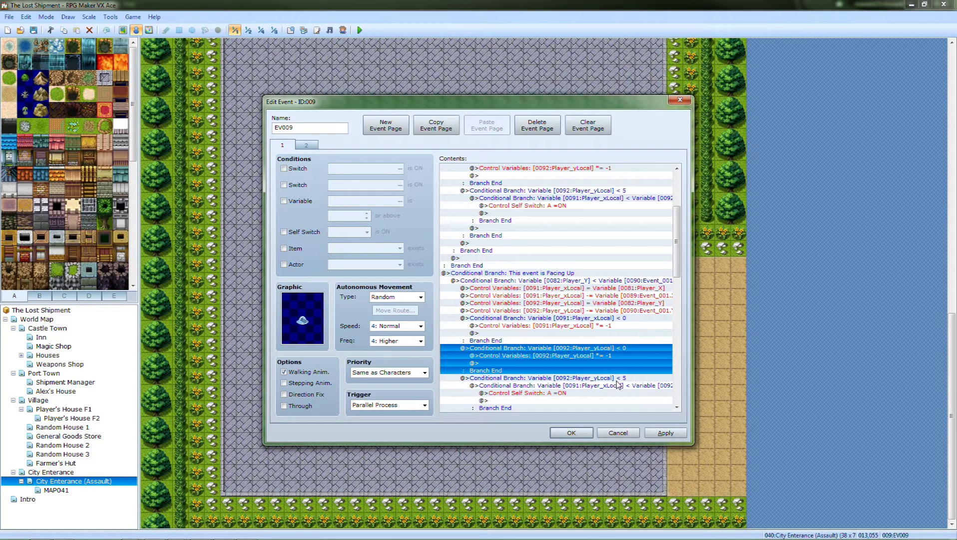
# Examine the Facing Left branch with its Player_X comparison and the Player_xLocal range check
pyautogui.scroll(-8, 619, 384)
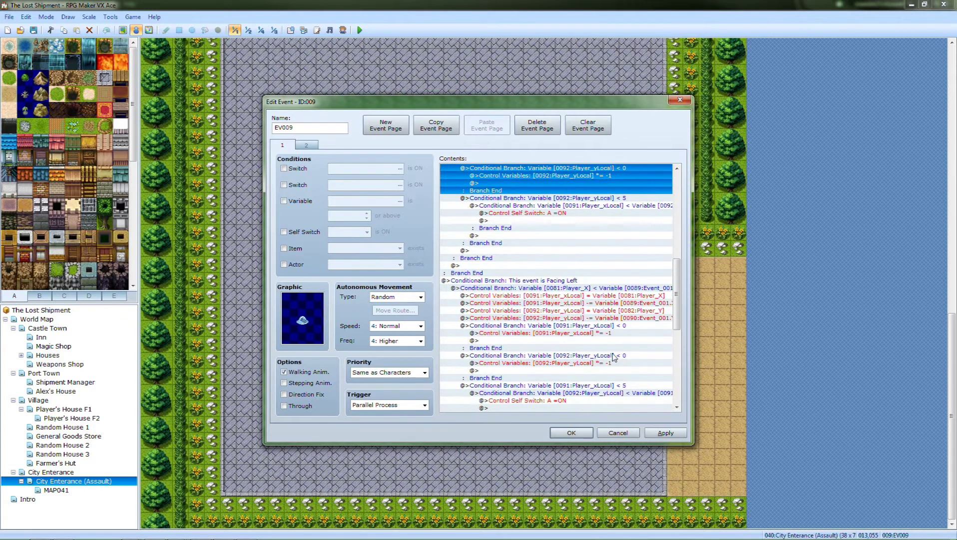
pyautogui.click(561, 283)
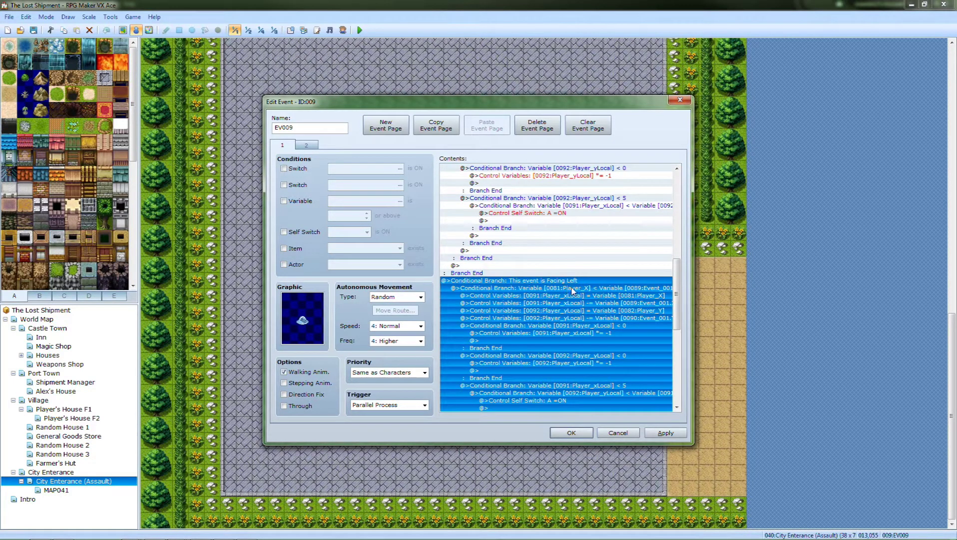
pyautogui.click(576, 288)
pyautogui.scroll(-1, 588, 346)
pyautogui.scroll(-5, 589, 346)
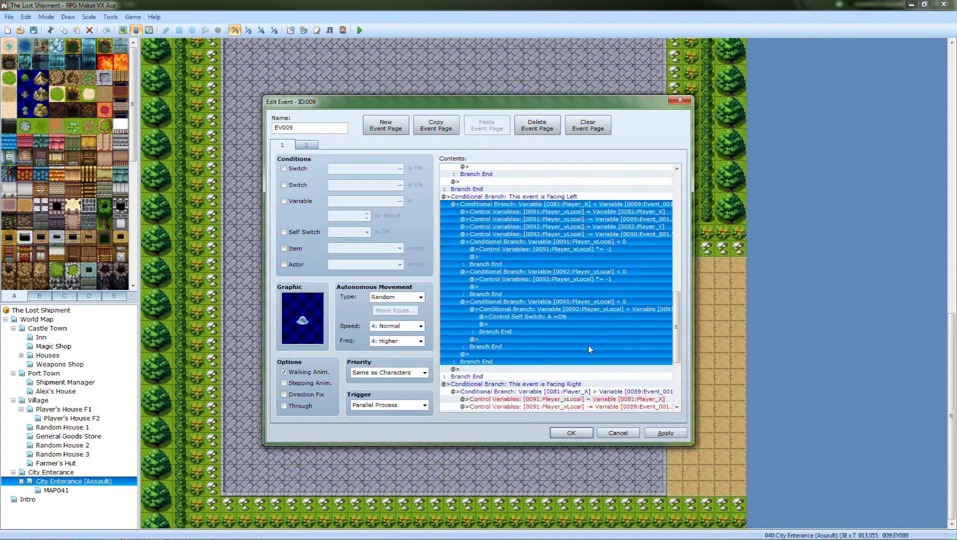
pyautogui.scroll(1, 584, 281)
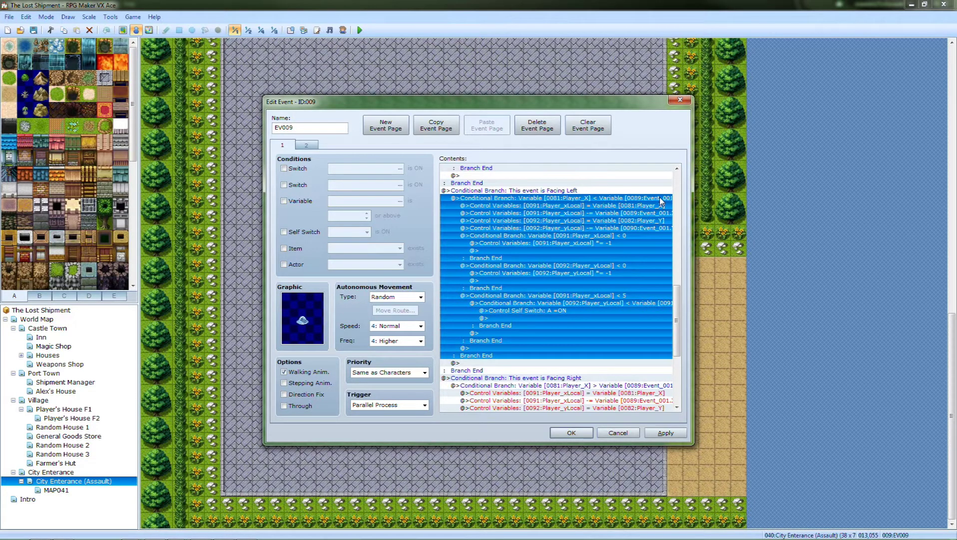
pyautogui.click(577, 296)
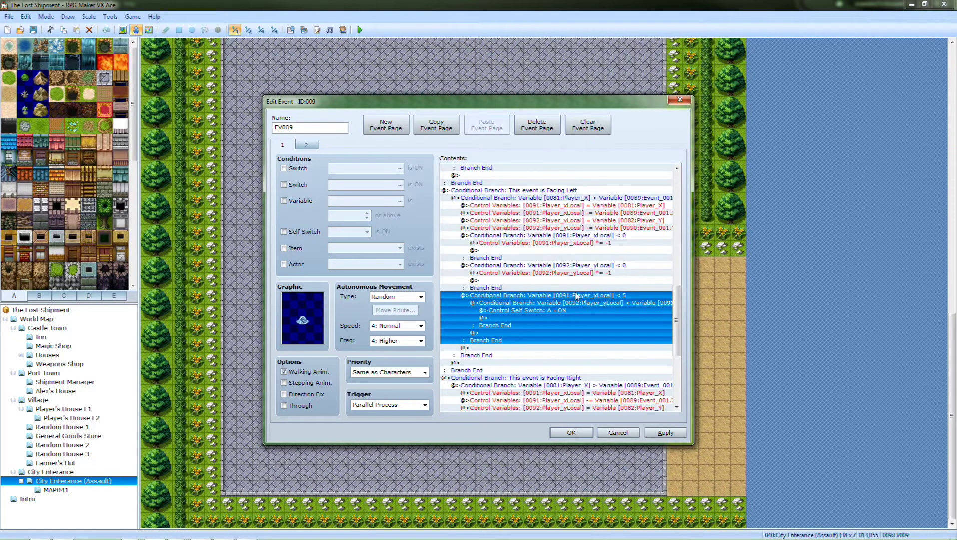
# Examine how the Facing Left branch nests its Player_yLocal comparison inside the Player_xLocal range check
pyautogui.click(584, 305)
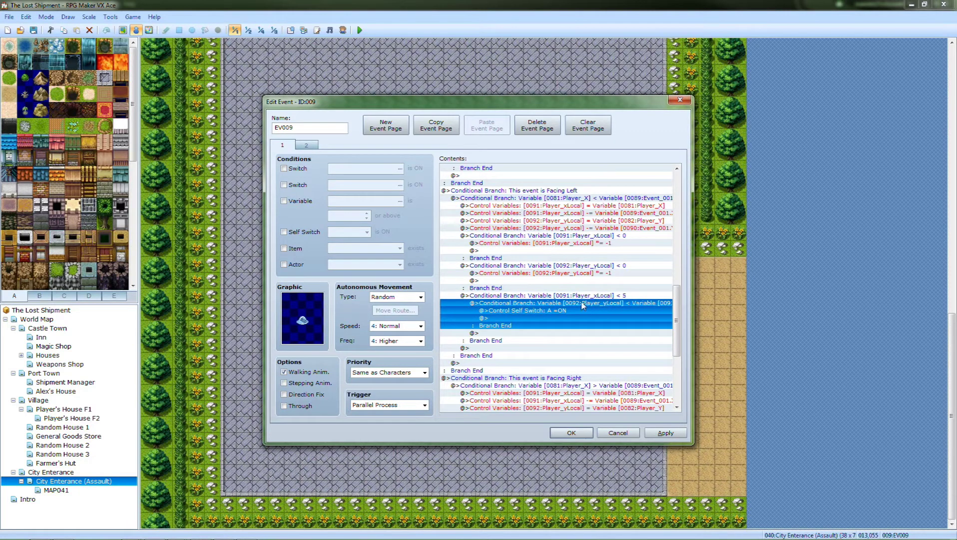
pyautogui.click(596, 297)
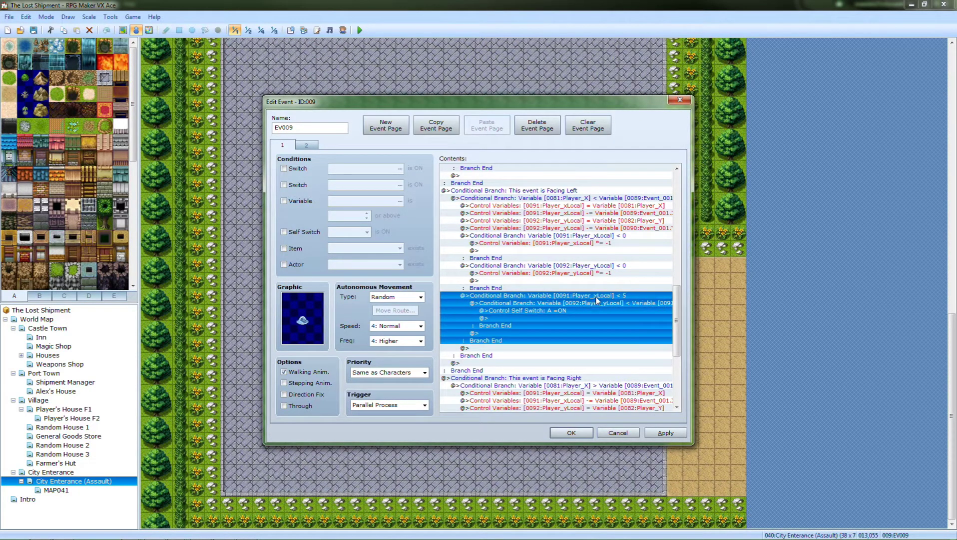
pyautogui.click(604, 303)
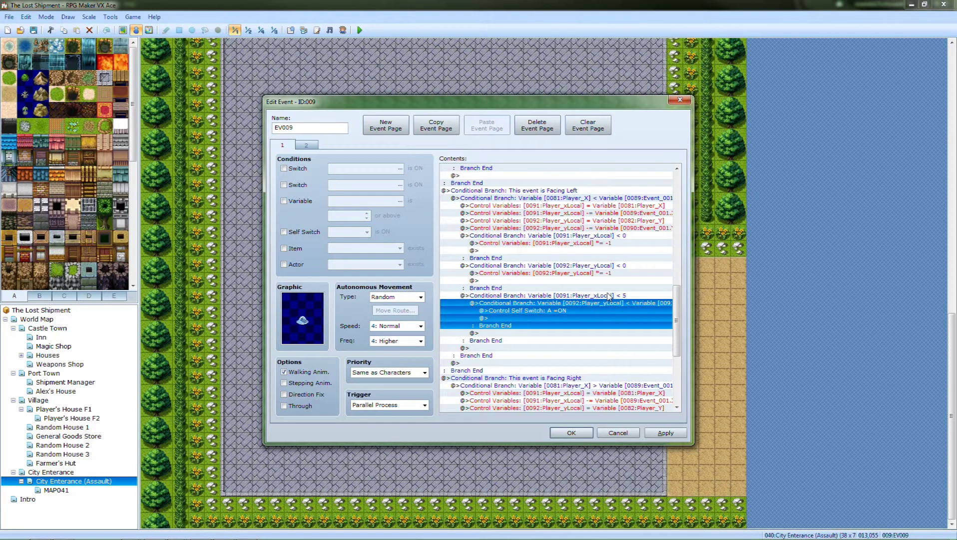
pyautogui.scroll(1, 615, 329)
pyautogui.scroll(-3, 614, 330)
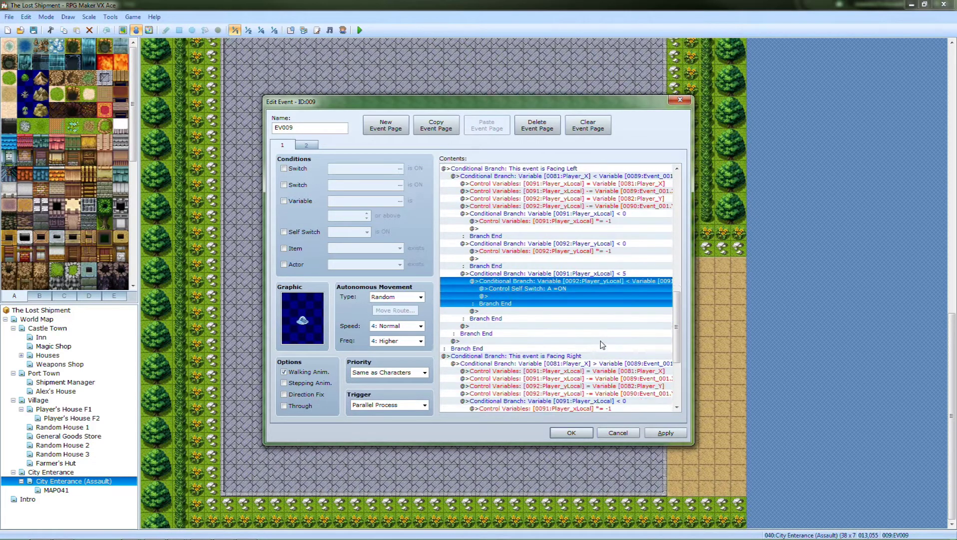
# Examine the Facing Right branch with its Player_X comparison, local distance calculations and Self Switch A command
pyautogui.click(591, 328)
pyautogui.click(587, 332)
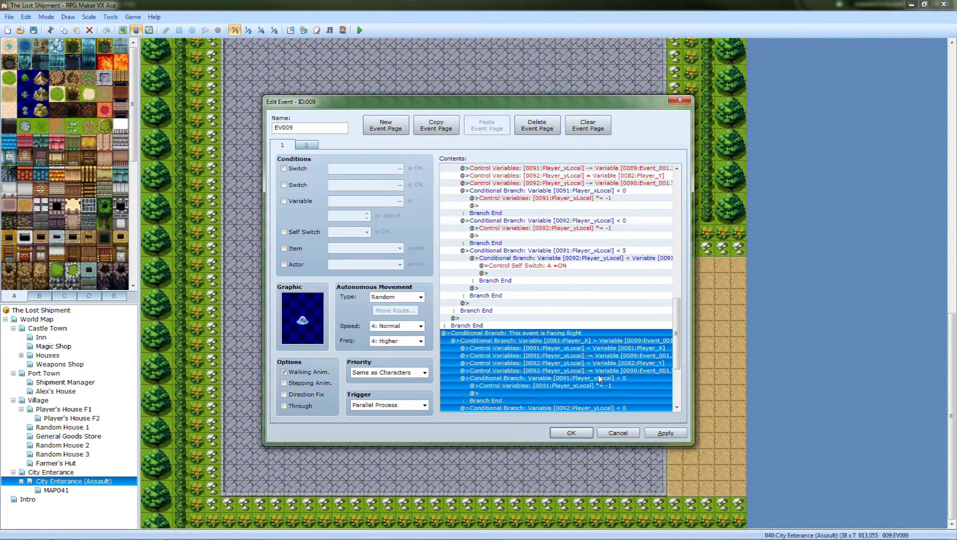
pyautogui.scroll(-5, 568, 319)
pyautogui.click(592, 228)
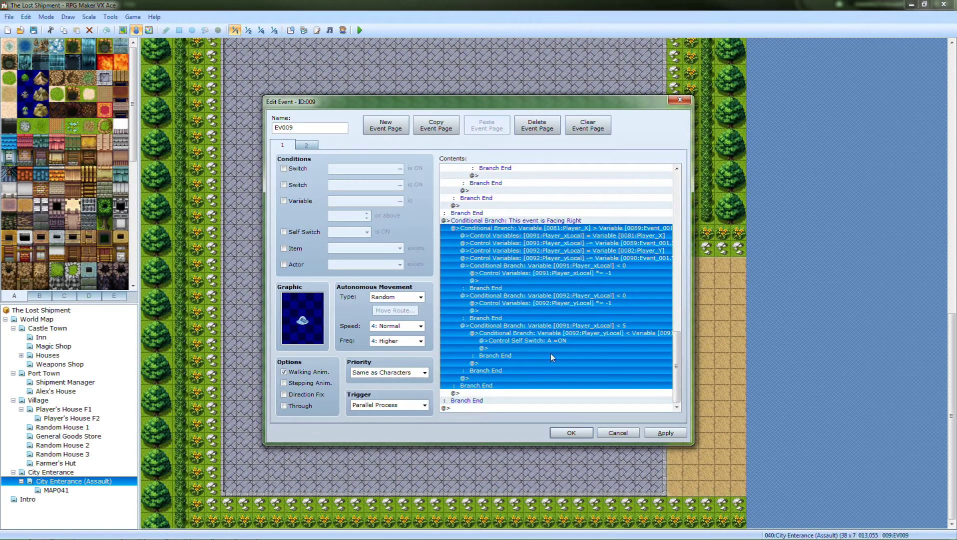
pyautogui.click(525, 342)
pyautogui.scroll(10, 530, 343)
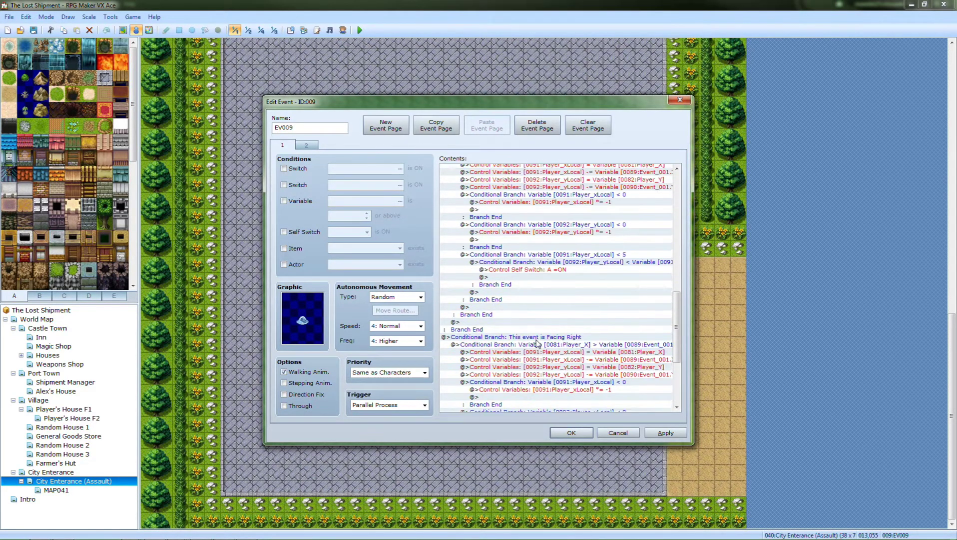
pyautogui.scroll(1, 536, 343)
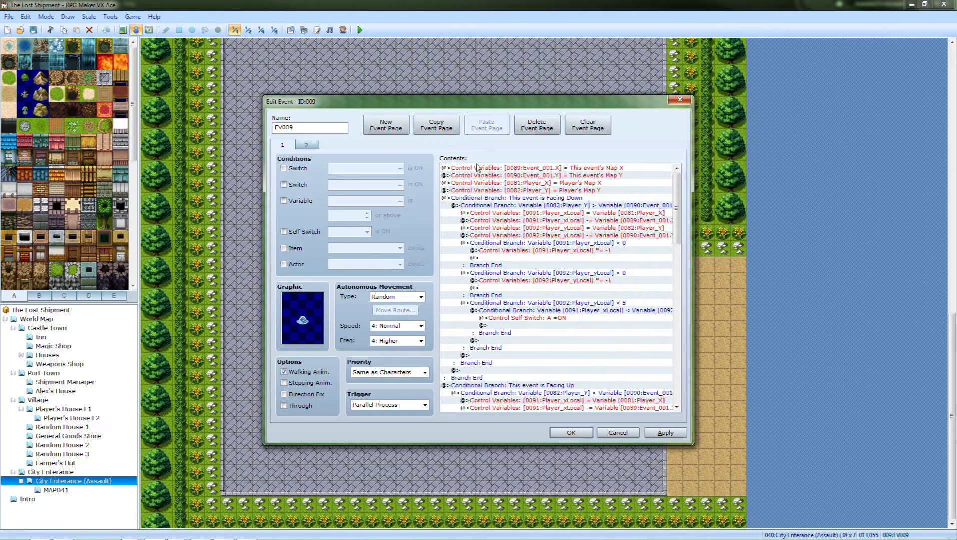
# Switch to page 2 of the slime event, apply the event's settings and close the event editor
pyautogui.click(307, 144)
pyautogui.click(666, 432)
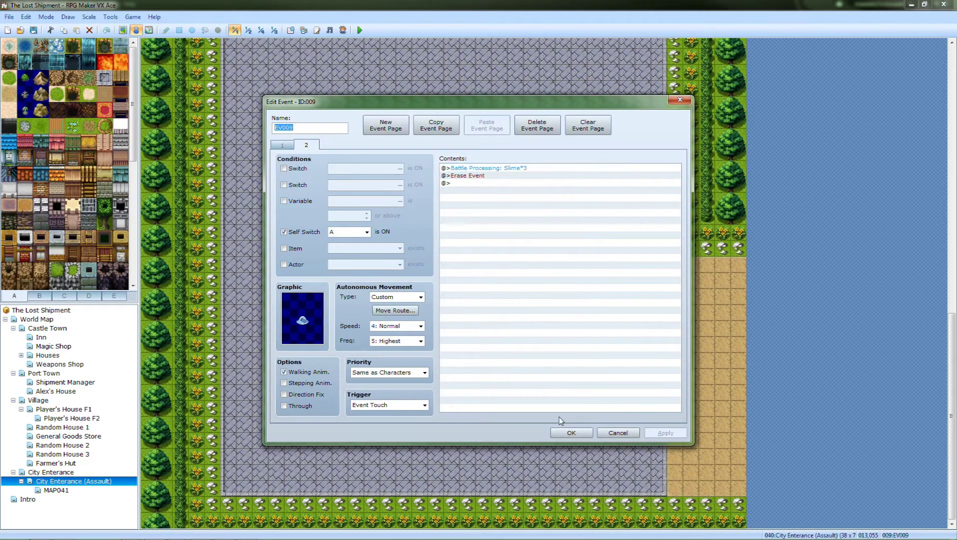
pyautogui.click(582, 434)
# Save the changes to The Lost Shipment, launch a playtest and start the game from the title screen
pyautogui.click(360, 31)
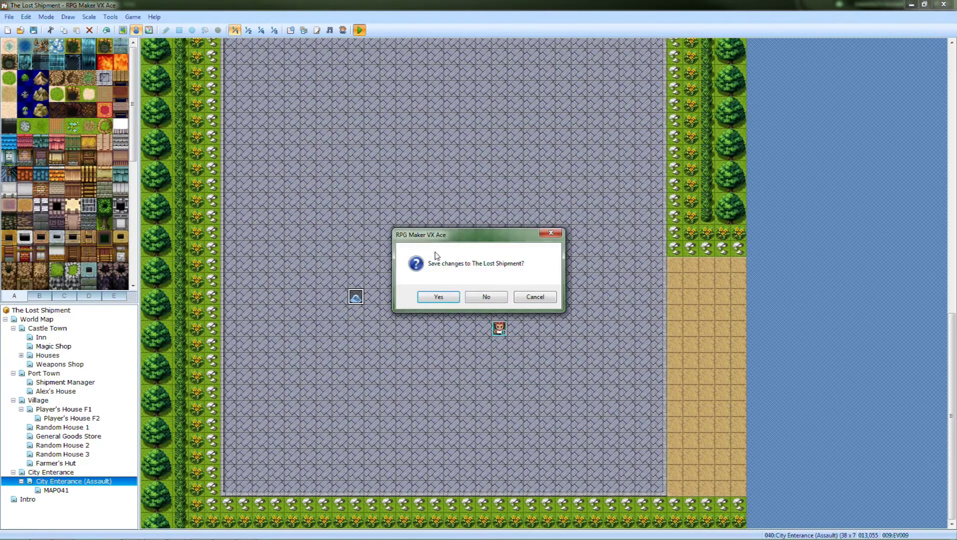
pyautogui.click(447, 295)
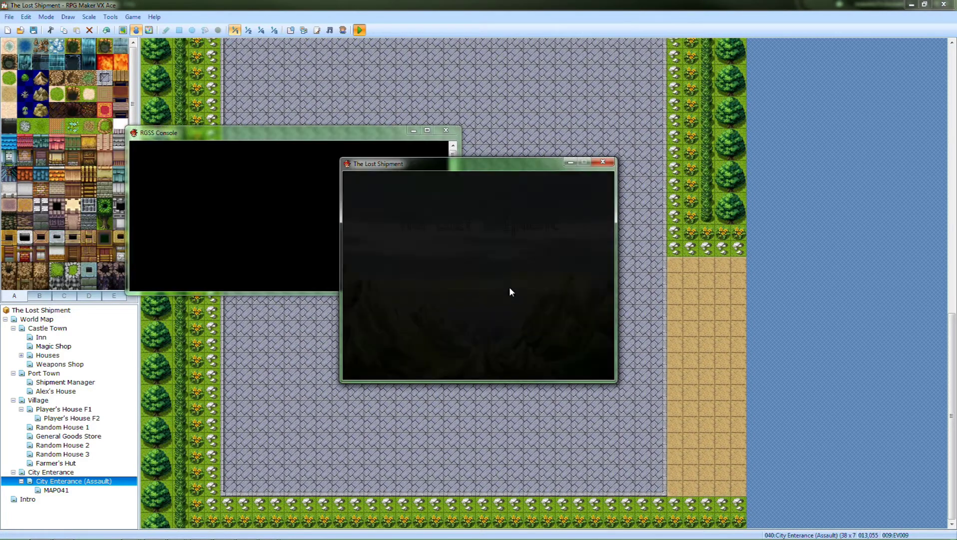
pyautogui.press('Up')
pyautogui.press('Return')
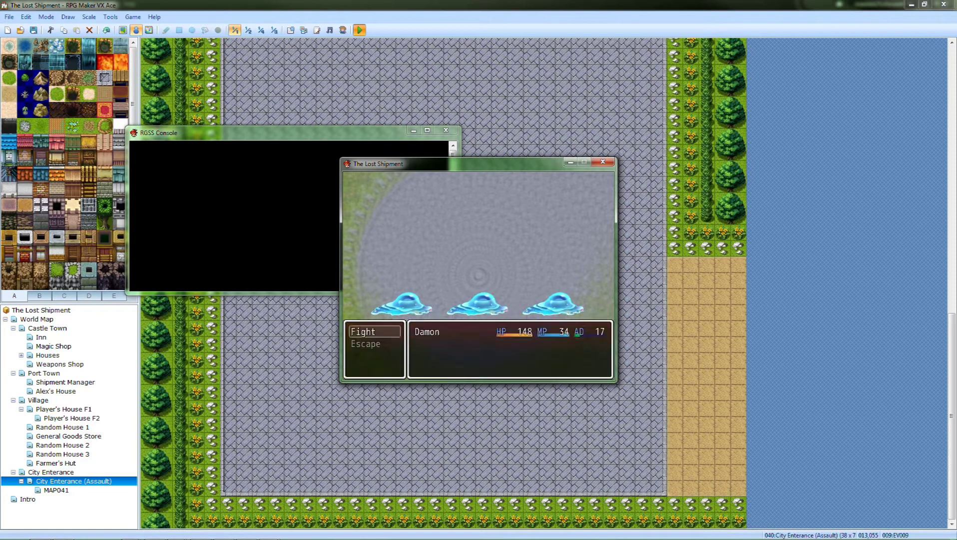
# Test the slime battle by choosing to fight and using Bash on Slime A, and close the playtest
pyautogui.press('Return')
pyautogui.press('Return')
pyautogui.press('Return')
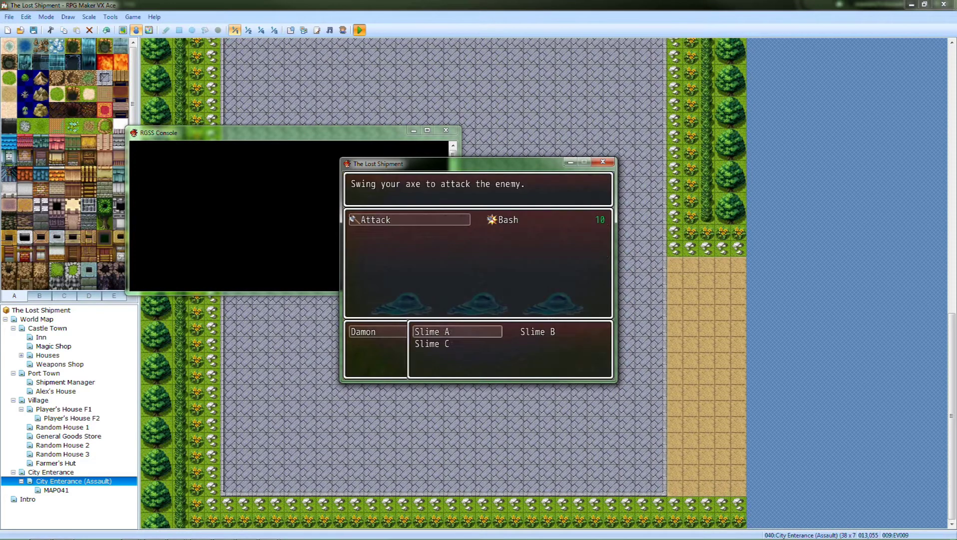
pyautogui.press('Escape')
pyautogui.press('Right')
pyautogui.press('Return')
pyautogui.press('Return')
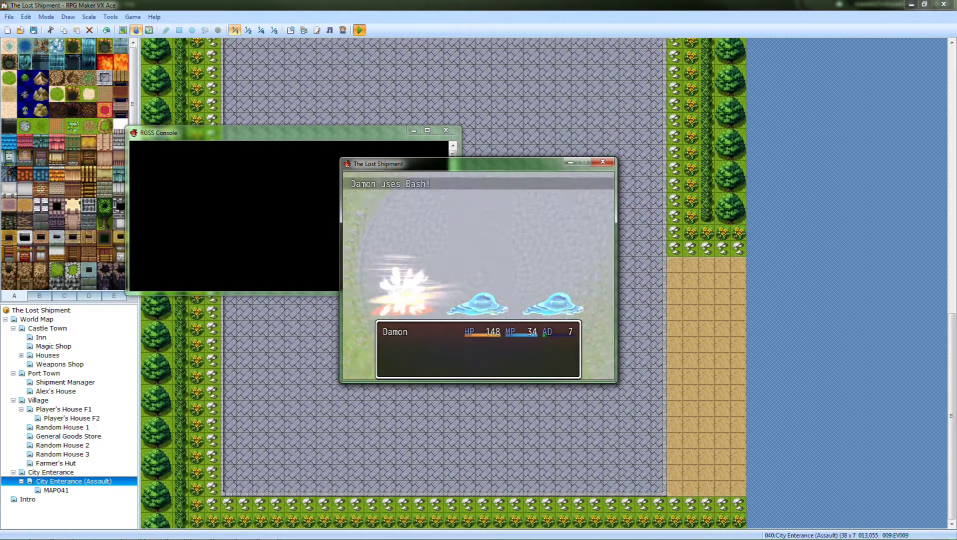
pyautogui.click(603, 162)
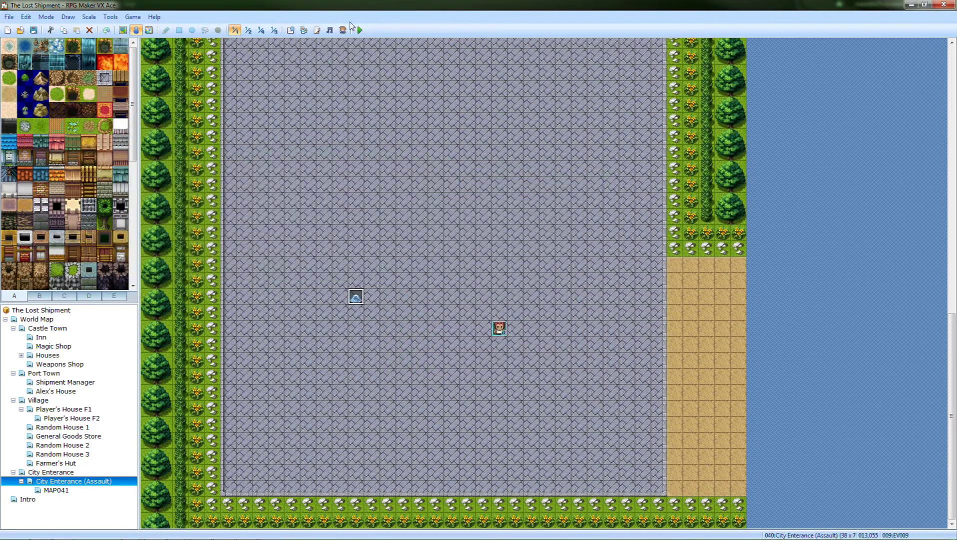
# Launch another playtest, start the game, run into the slime and target Slime A with Bash
pyautogui.press('F12')
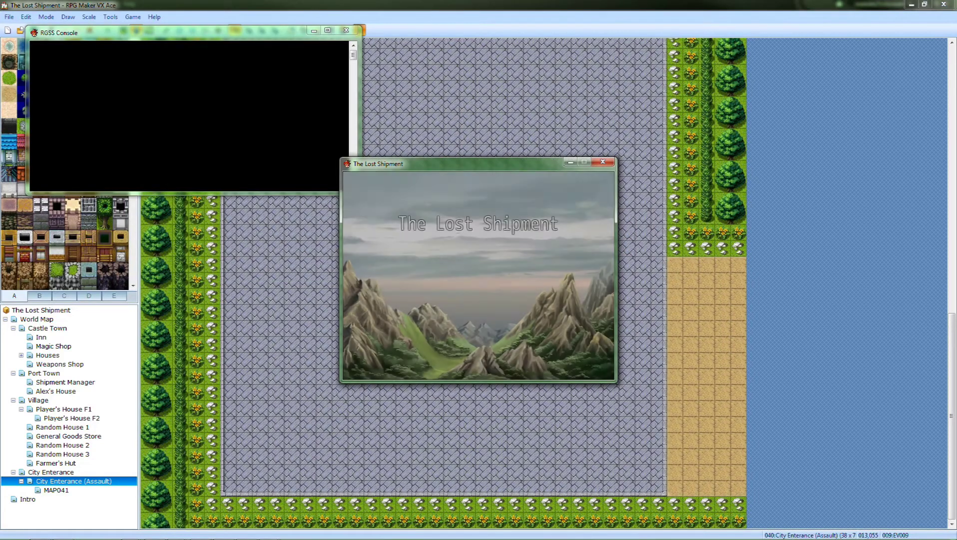
pyautogui.press('Return')
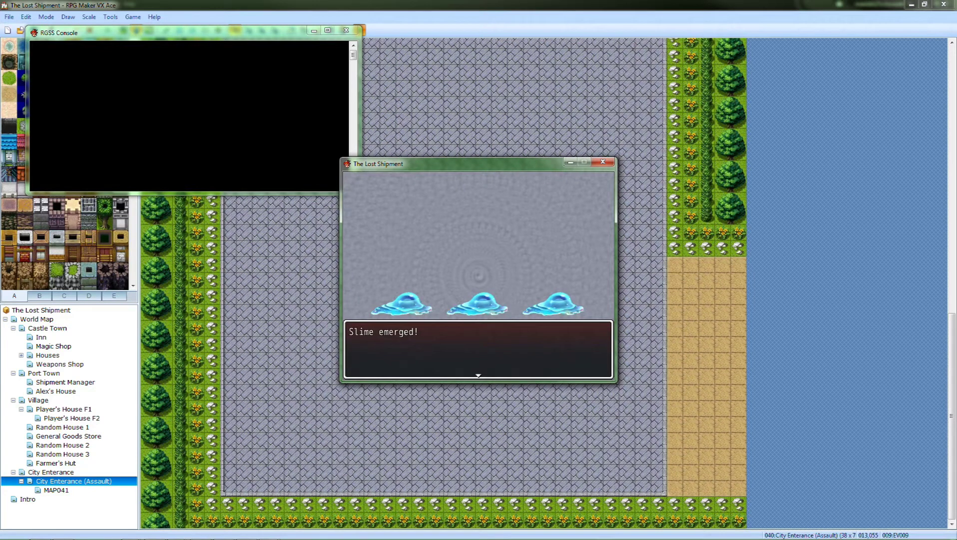
pyautogui.press('Return')
pyautogui.press('Return')
pyautogui.press('Down')
pyautogui.press('Return')
pyautogui.press('Right')
pyautogui.press('Return')
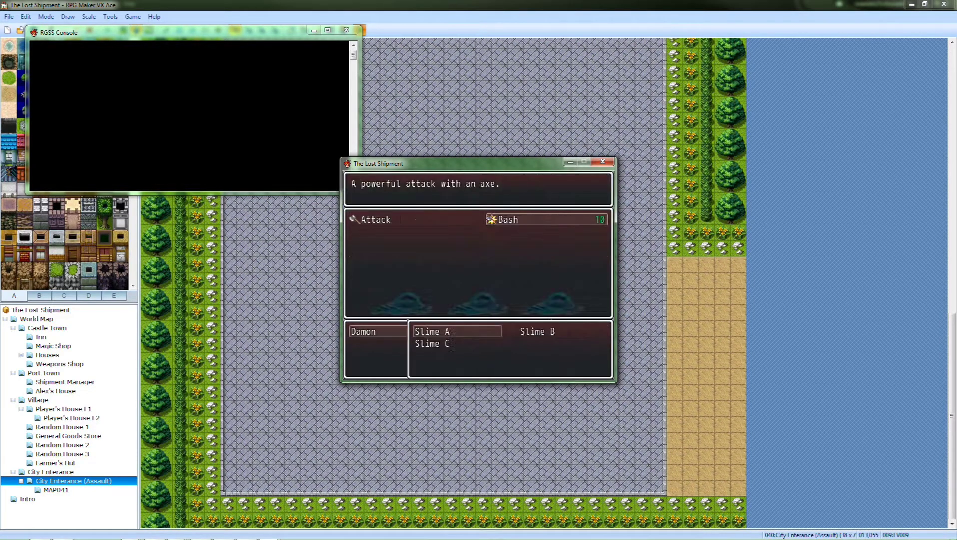
pyautogui.press('Return')
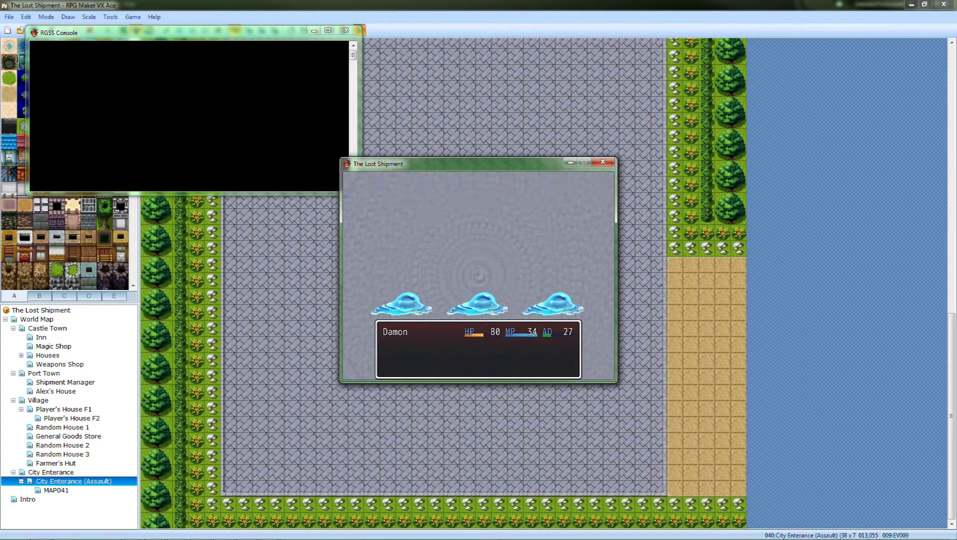
# Play through the Bash attack round against the slimes and close the playtest
pyautogui.press('Return')
pyautogui.press('Return')
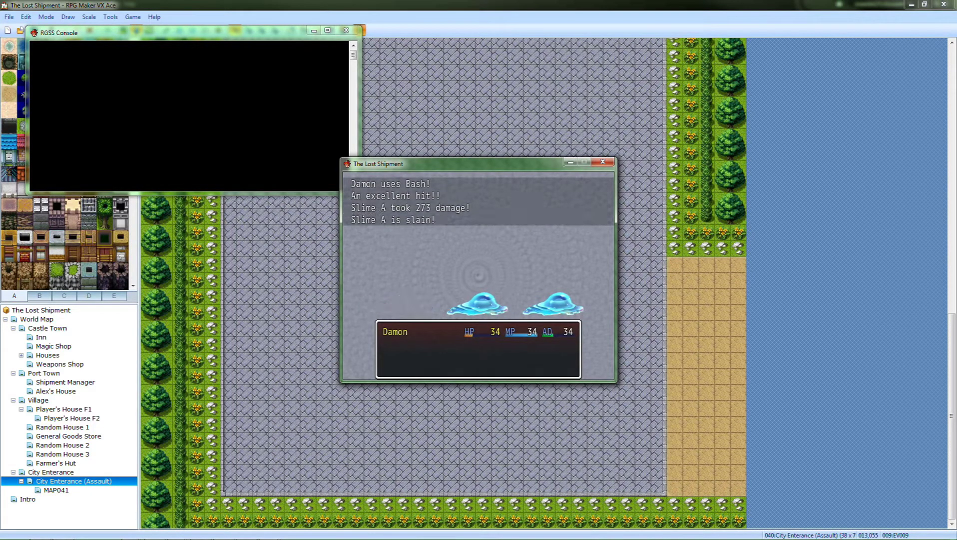
pyautogui.press('Return')
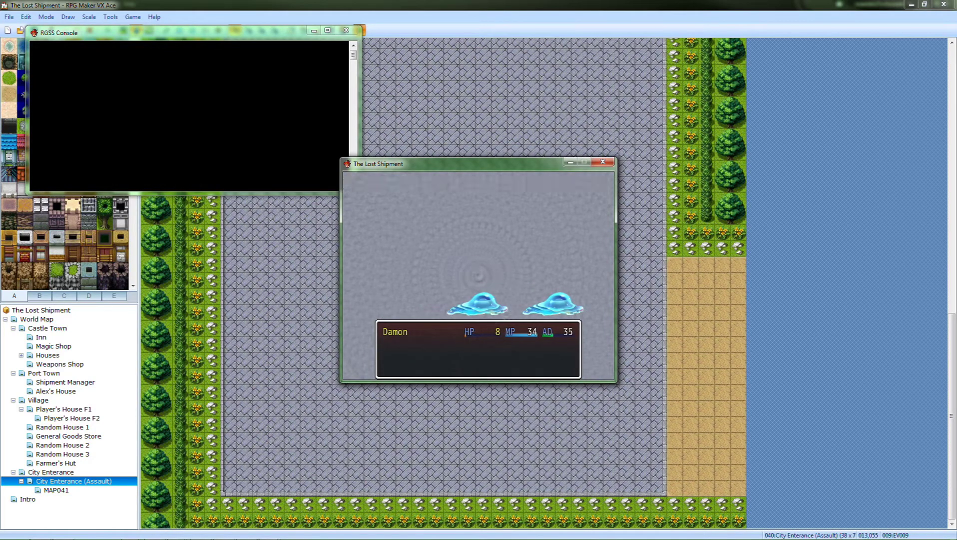
pyautogui.click(602, 161)
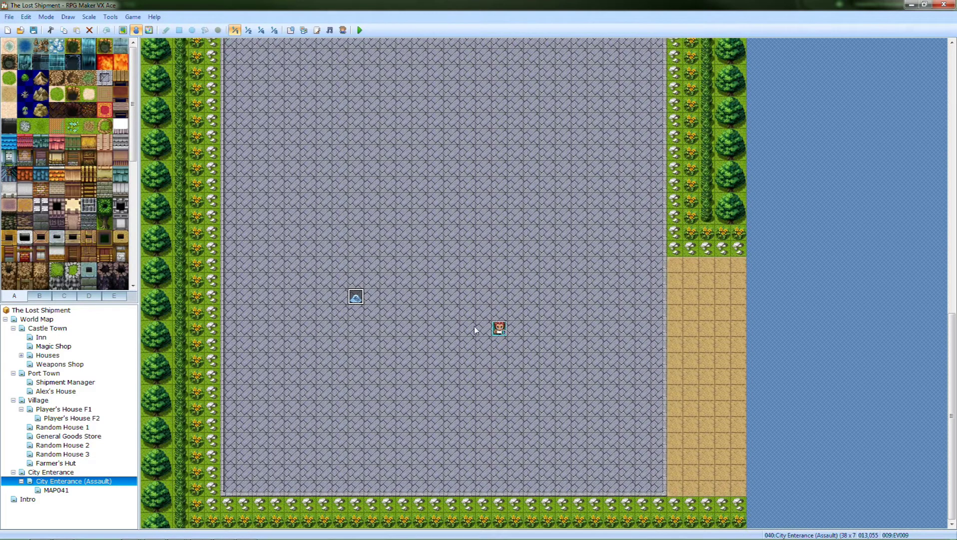
# Paste a copy of the slime event on the stone path well northeast of the original slime
pyautogui.moveTo(474, 326); pyautogui.dragTo(468, 180, button='middle')
pyautogui.moveTo(484, 103); pyautogui.dragTo(403, 358, button='middle')
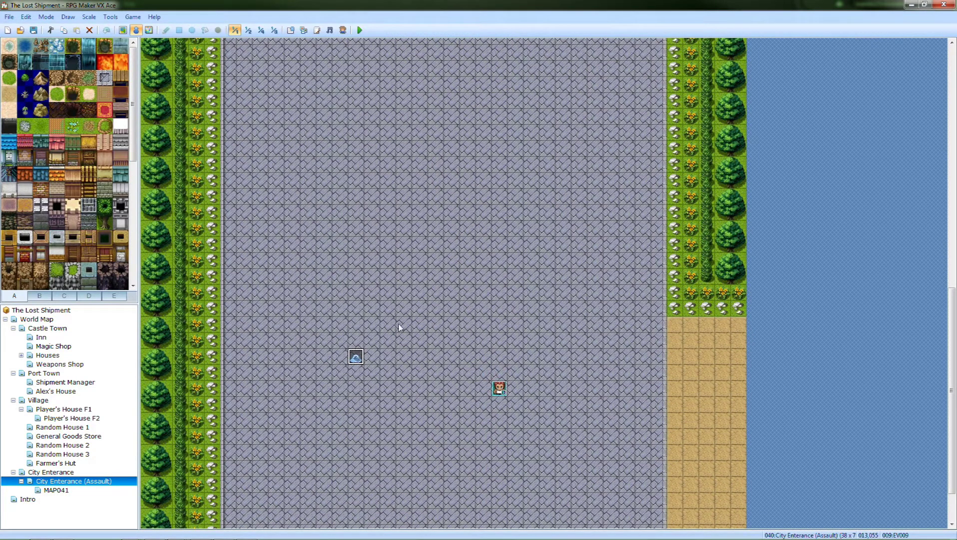
pyautogui.click(515, 197)
pyautogui.hotkey('ctrl', 'v')
pyautogui.doubleClick(519, 195)
pyautogui.click(607, 131)
pyautogui.press('Escape')
# Paste three more slime copies: near the path's western side, above the player start's east side, and north of the original slime
pyautogui.click(308, 149)
pyautogui.hotkey('ctrl', 'v')
pyautogui.click(563, 293)
pyautogui.hotkey('ctrl', 'v')
pyautogui.click(371, 244)
pyautogui.hotkey('ctrl', 'v')
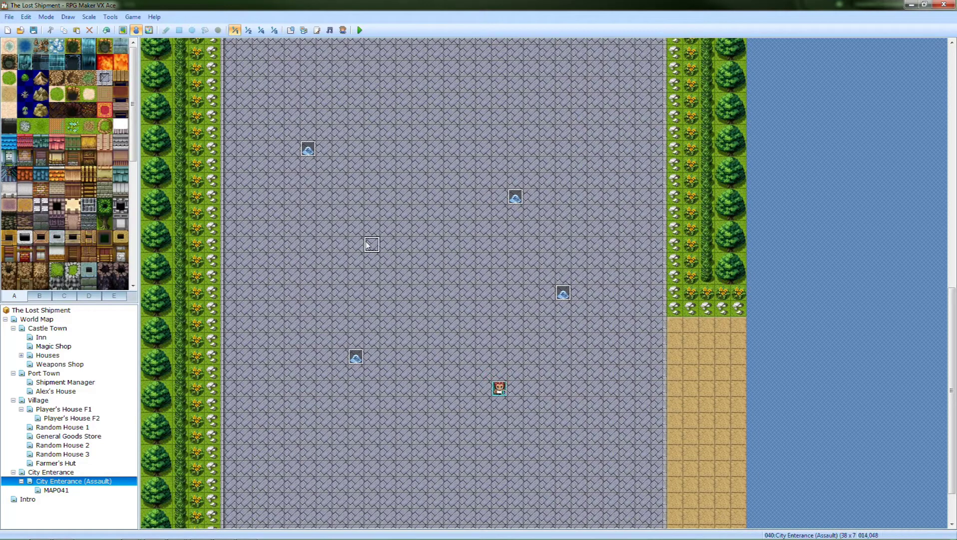
# Paste four slime copies: above the first copy, near the eastern hedge, in the path's middle, and farther north
pyautogui.click(515, 132)
pyautogui.hotkey('ctrl', 'v')
pyautogui.click(627, 196)
pyautogui.hotkey('ctrl', 'v')
pyautogui.click(483, 260)
pyautogui.hotkey('ctrl', 'v')
pyautogui.click(404, 101)
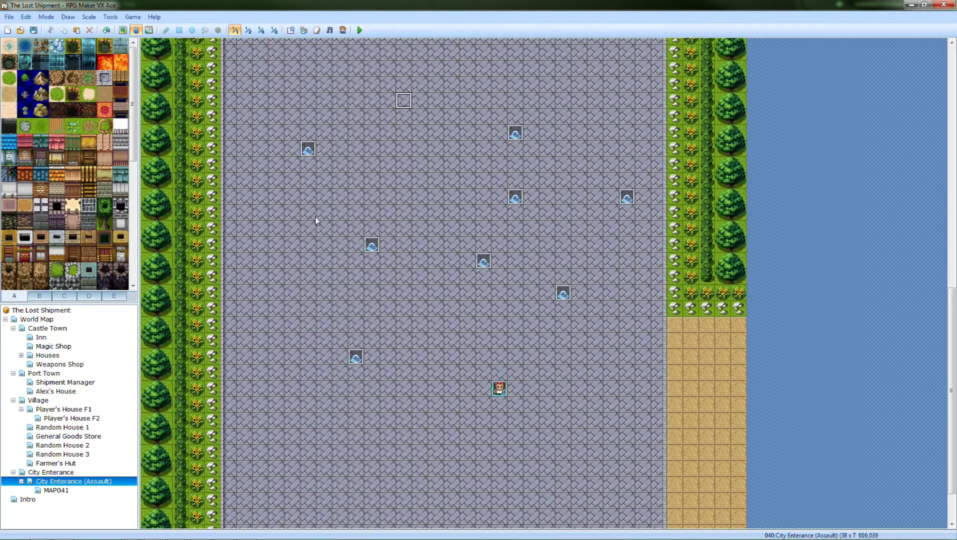
pyautogui.hotkey('ctrl', 'v')
# Paste four more slime copies across the western half of the path, three of them near its western edge
pyautogui.click(308, 277)
pyautogui.hotkey('ctrl', 'v')
pyautogui.click(308, 101)
pyautogui.hotkey('ctrl', 'v')
pyautogui.click(420, 180)
pyautogui.hotkey('ctrl', 'v')
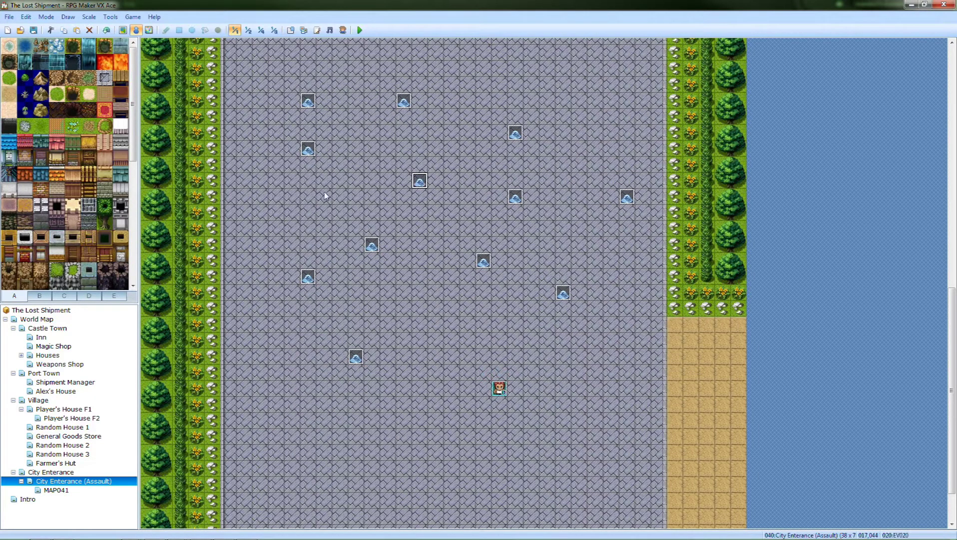
pyautogui.click(292, 213)
pyautogui.hotkey('ctrl', 'v')
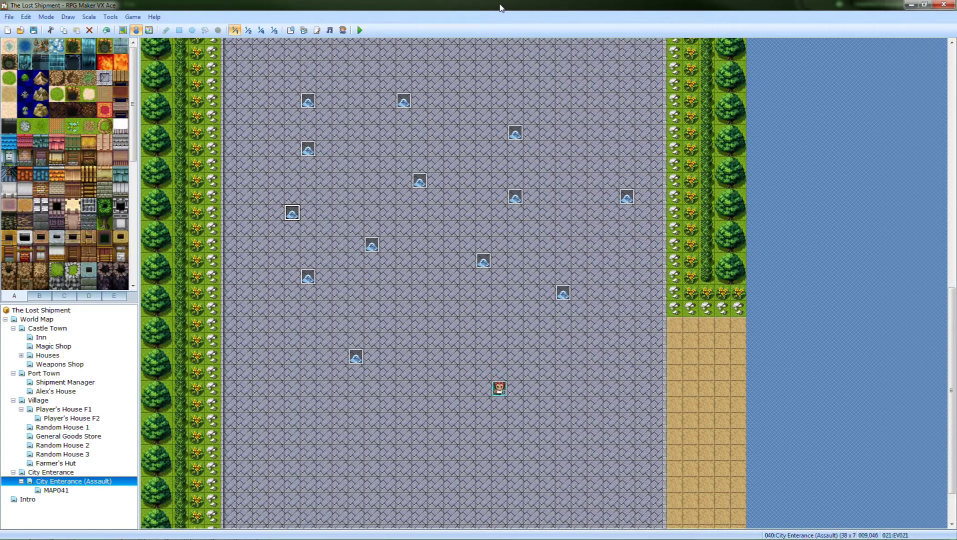
# Paste two slime copies in one row north of all the other slimes, one central and one farther east
pyautogui.click(578, 74)
pyautogui.hotkey('ctrl', 'v')
pyautogui.click(468, 74)
pyautogui.hotkey('ctrl', 'v')
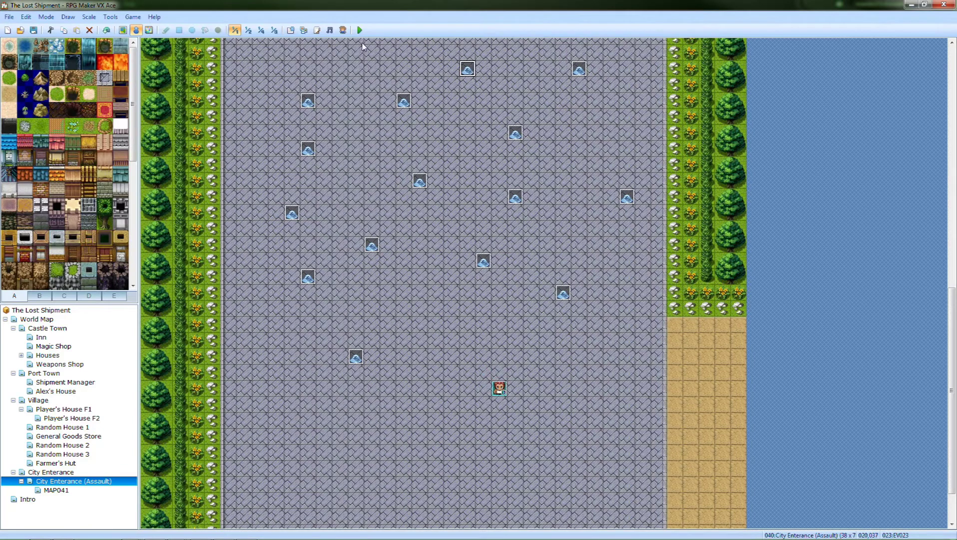
# Save the project with the added slimes, launch a playtest and start the game
pyautogui.click(359, 30)
pyautogui.click(451, 295)
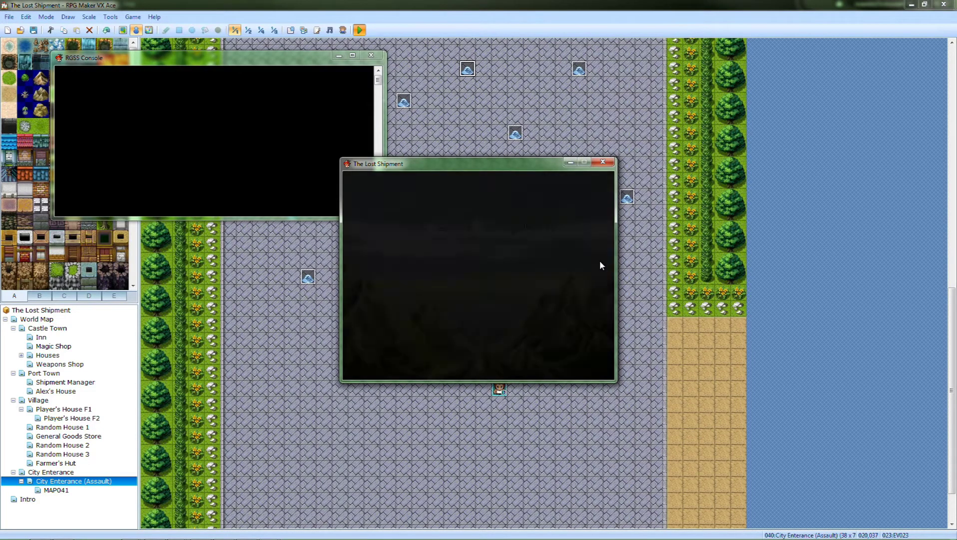
pyautogui.press('Return')
pyautogui.press('Escape')
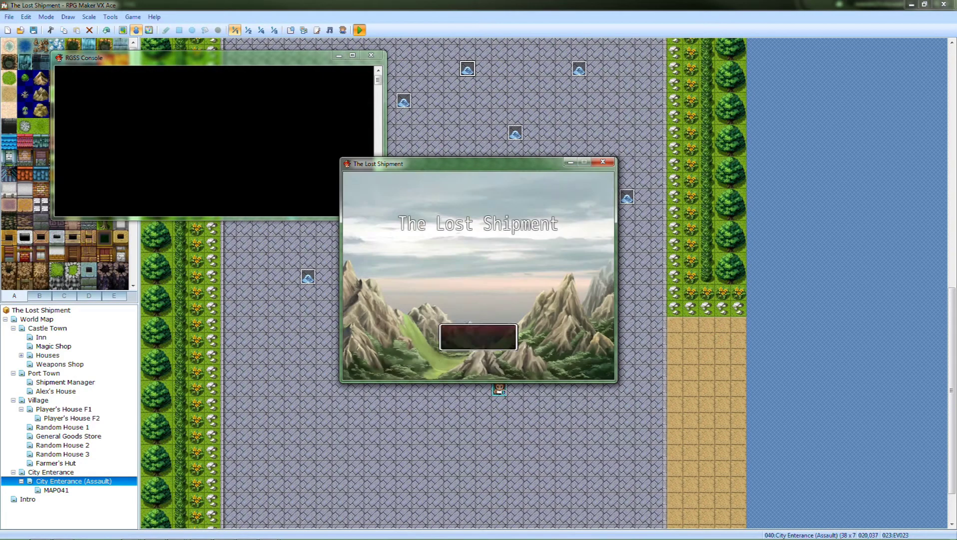
pyautogui.press('Return')
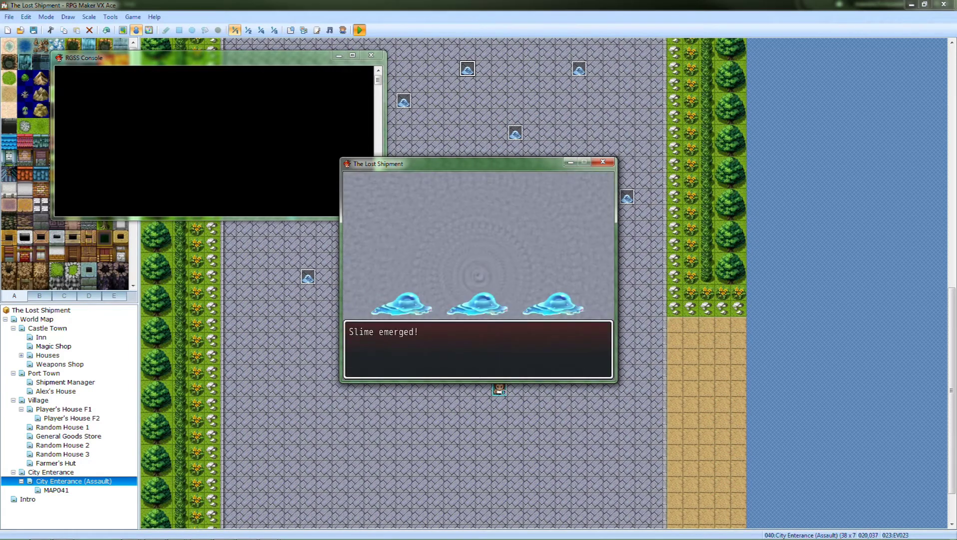
# Fight the encountered slimes with a basic command selection and close the playtest during the battle
pyautogui.press('Return')
pyautogui.press('Return')
pyautogui.press('Return')
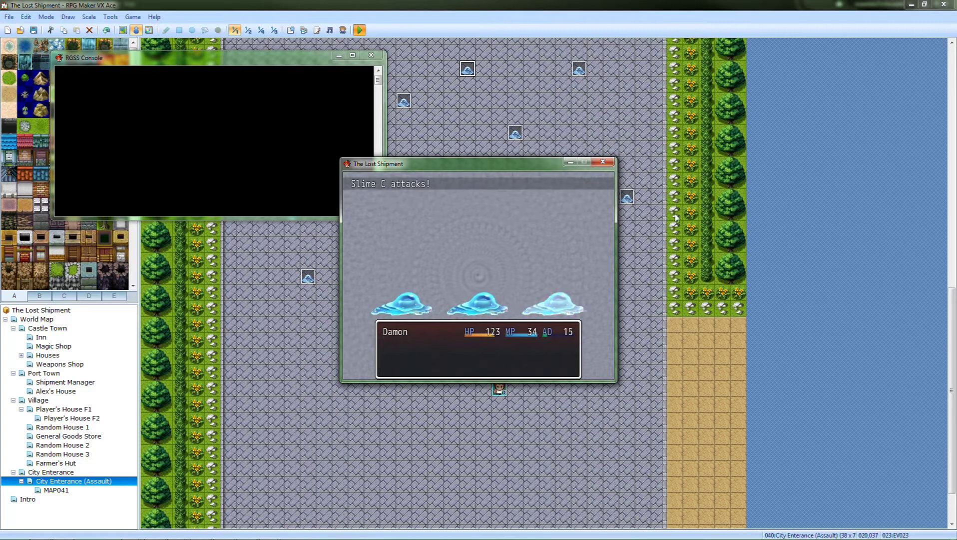
pyautogui.click(604, 162)
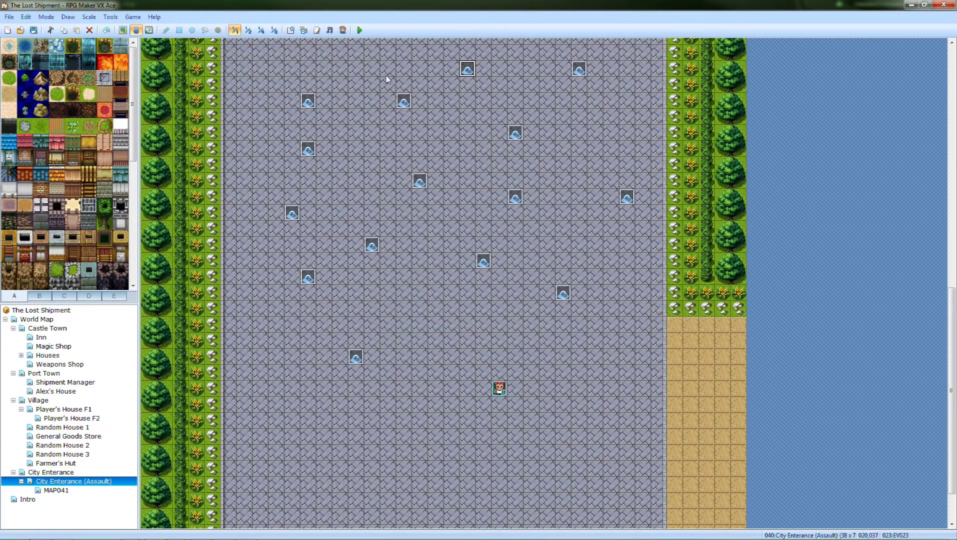
# Delete the two lowest slime copies along the western edge of the path, keeping the original slime
pyautogui.click(314, 278)
pyautogui.press('Delete')
pyautogui.press('Up')
pyautogui.press('Up')
pyautogui.press('Up')
pyautogui.press('Up')
pyautogui.press('Up')
pyautogui.press('Up')
pyautogui.press('Up')
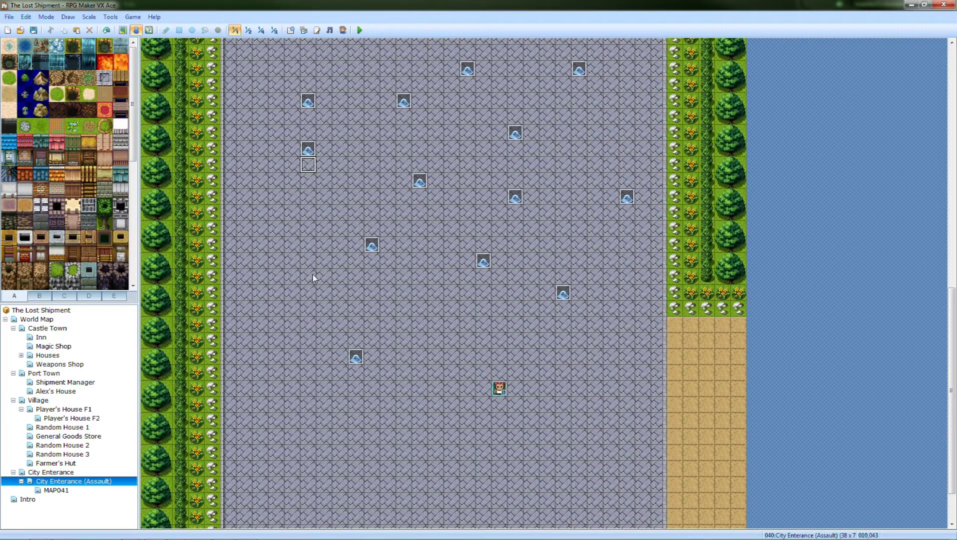
# Delete the two remaining slimes near the western edge and the slime east of them in the upper row
pyautogui.press('Up')
pyautogui.press('Delete')
pyautogui.press('Up')
pyautogui.press('Up')
pyautogui.press('Up')
pyautogui.press('Delete')
pyautogui.press('Right')
pyautogui.press('Right')
pyautogui.press('Right')
pyautogui.press('Right')
pyautogui.press('Right')
pyautogui.press('Right')
pyautogui.press('Delete')
pyautogui.press('Right')
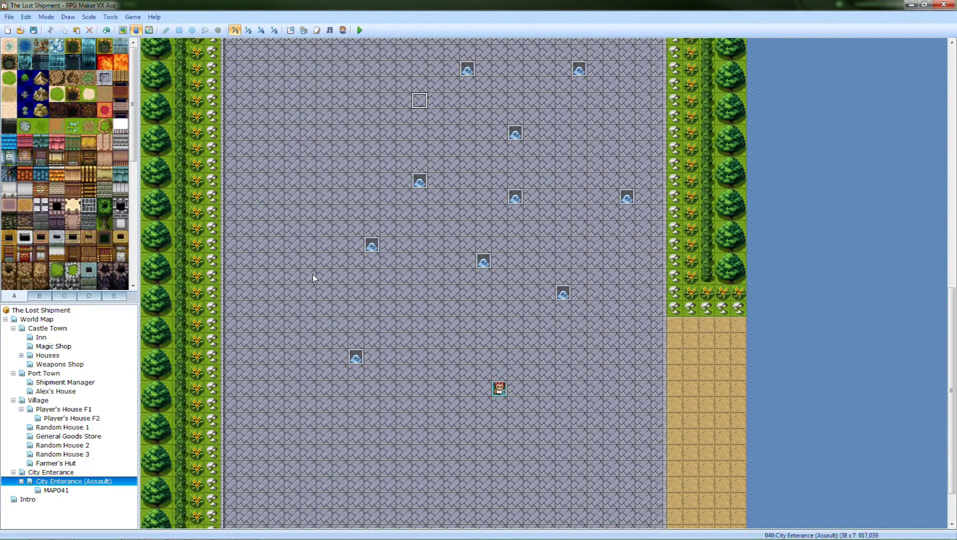
# Delete the two slimes in the uppermost row and the easternmost slime on the path
pyautogui.press('Up')
pyautogui.press('Right')
pyautogui.press('Right')
pyautogui.press('Delete')
pyautogui.press('Right')
pyautogui.press('Right')
pyautogui.press('Right')
pyautogui.press('Right')
pyautogui.press('Right')
pyautogui.press('Right')
pyautogui.press('Right')
pyautogui.press('Delete')
pyautogui.press('Down')
pyautogui.press('Down')
pyautogui.press('Down')
pyautogui.press('Down')
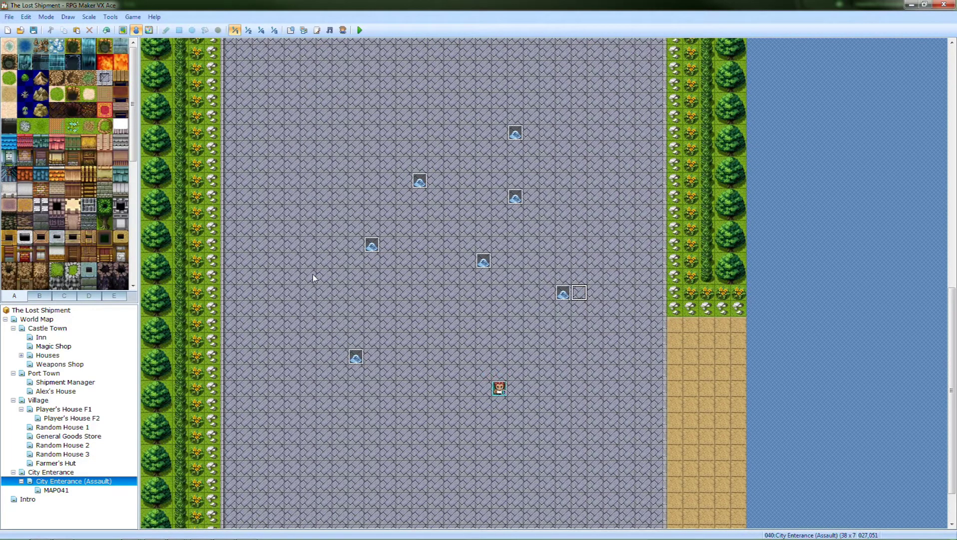
# Delete the two slimes north and northeast of the player start and the two slimes aligned in the column above them
pyautogui.press('Up')
pyautogui.press('Delete')
pyautogui.press('Up')
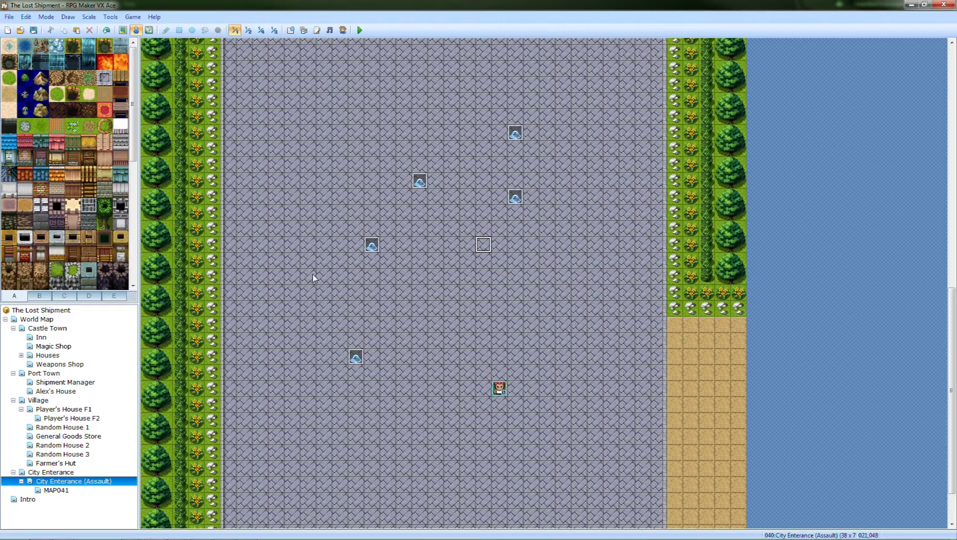
pyautogui.press('Up')
pyautogui.press('Up')
pyautogui.press('Delete')
pyautogui.press('Up')
pyautogui.press('Up')
pyautogui.press('Up')
pyautogui.press('Up')
pyautogui.press('Delete')
pyautogui.press('Left')
pyautogui.press('Left')
pyautogui.press('Left')
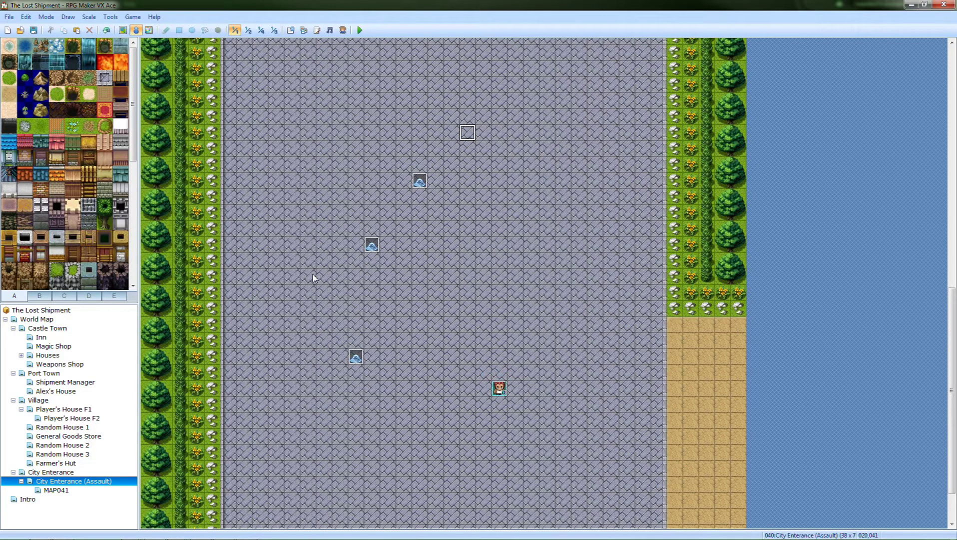
# Delete the two slimes on the western half of the path, keeping only the lowest slime
pyautogui.press('Left')
pyautogui.press('Down')
pyautogui.press('Down')
pyautogui.press('Down')
pyautogui.press('Delete')
pyautogui.press('Down')
pyautogui.press('Down')
pyautogui.press('Down')
pyautogui.press('Left')
pyautogui.press('Left')
pyautogui.press('Left')
pyautogui.press('Down')
pyautogui.press('Delete')
# Set the movement speed on page 2 of the remaining slime's event to 5: x2 Faster
pyautogui.press('Down')
pyautogui.press('Down')
pyautogui.press('Down')
pyautogui.press('Down')
pyautogui.press('Down')
pyautogui.press('Down')
pyautogui.press('Down')
pyautogui.press('Left')
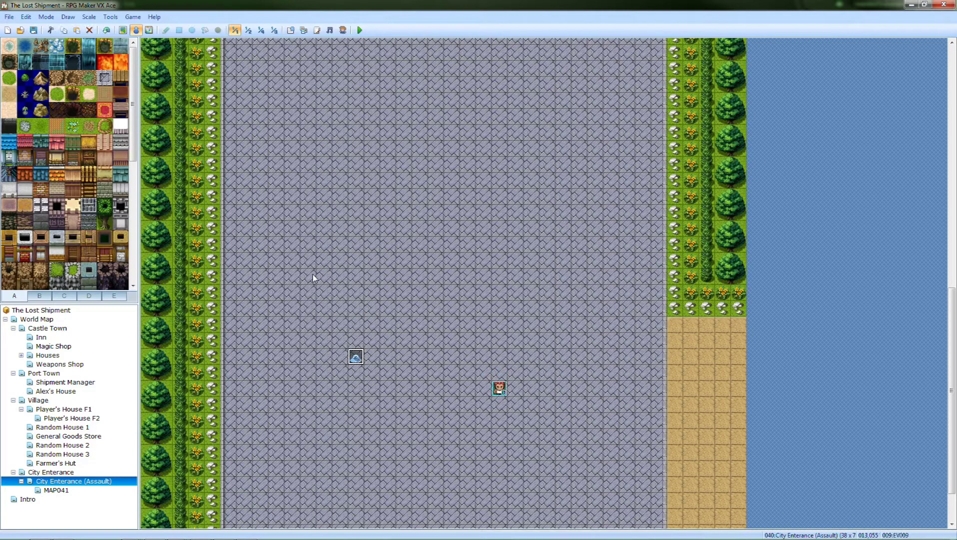
pyautogui.press('Delete')
pyautogui.hotkey('ctrl', 'z')
pyautogui.press('Return')
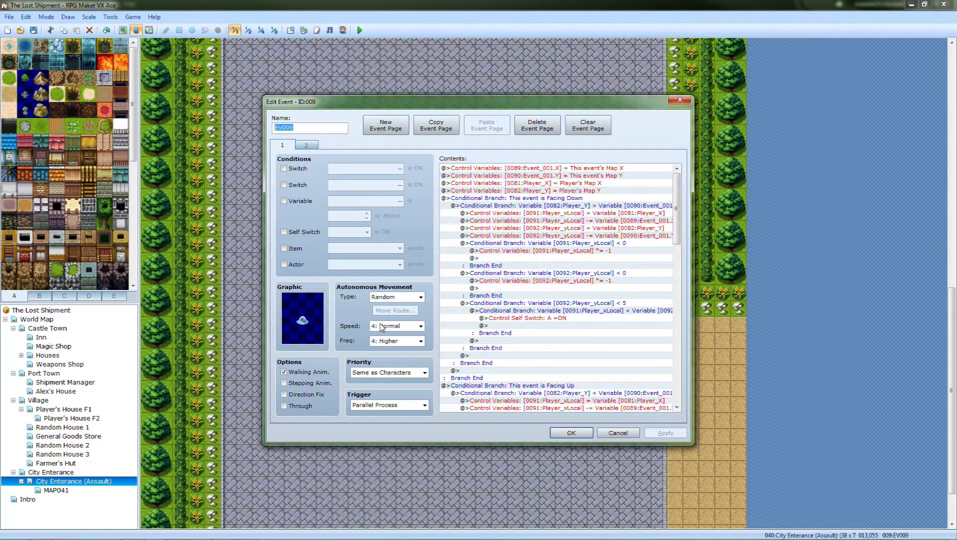
pyautogui.click(306, 145)
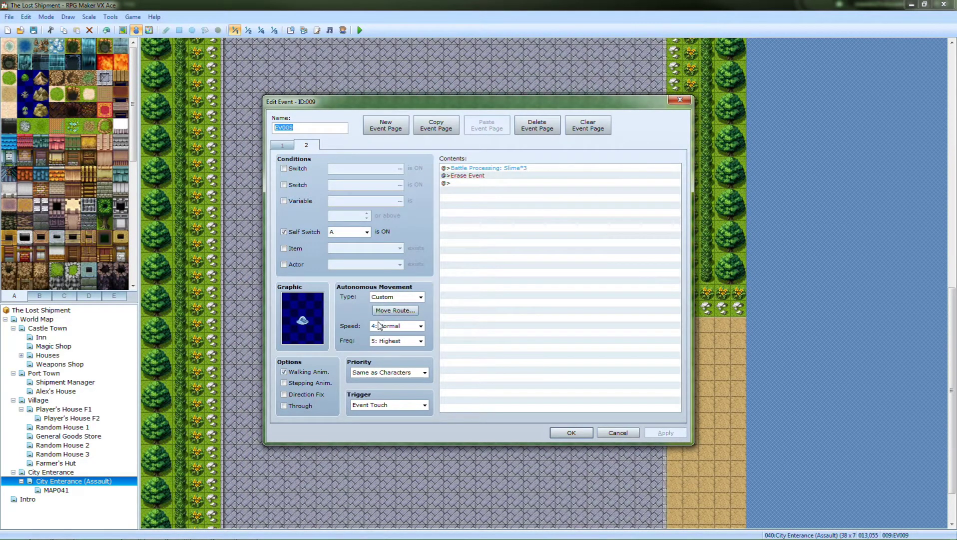
pyautogui.click(397, 325)
pyautogui.click(390, 366)
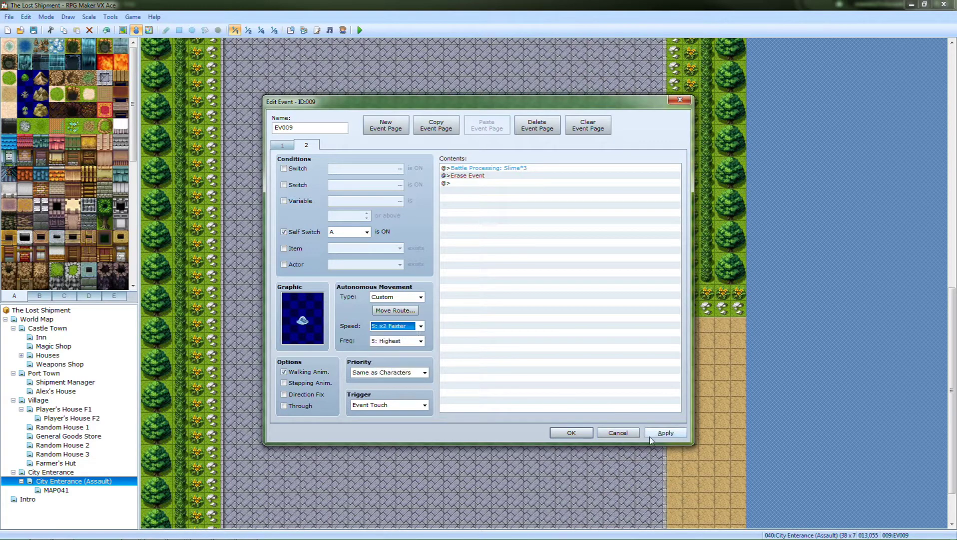
pyautogui.click(572, 430)
# Save the project, playtest the faster slime by moving the player on the map, and close the playtest
pyautogui.click(359, 30)
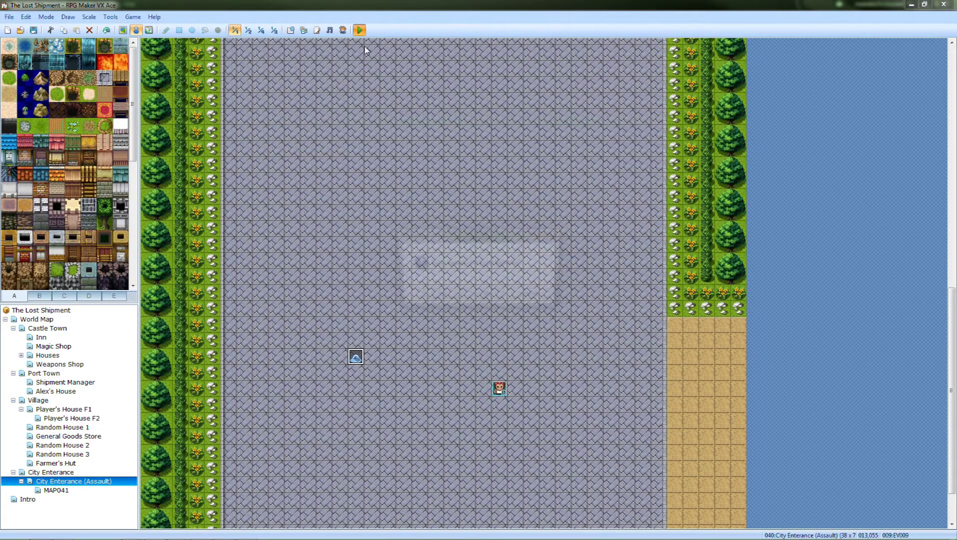
pyautogui.click(438, 295)
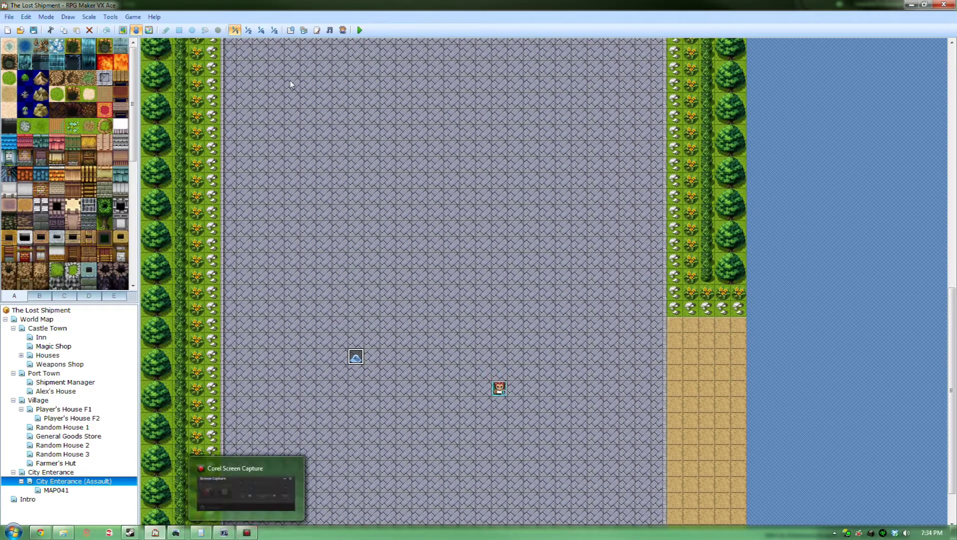
pyautogui.click(357, 30)
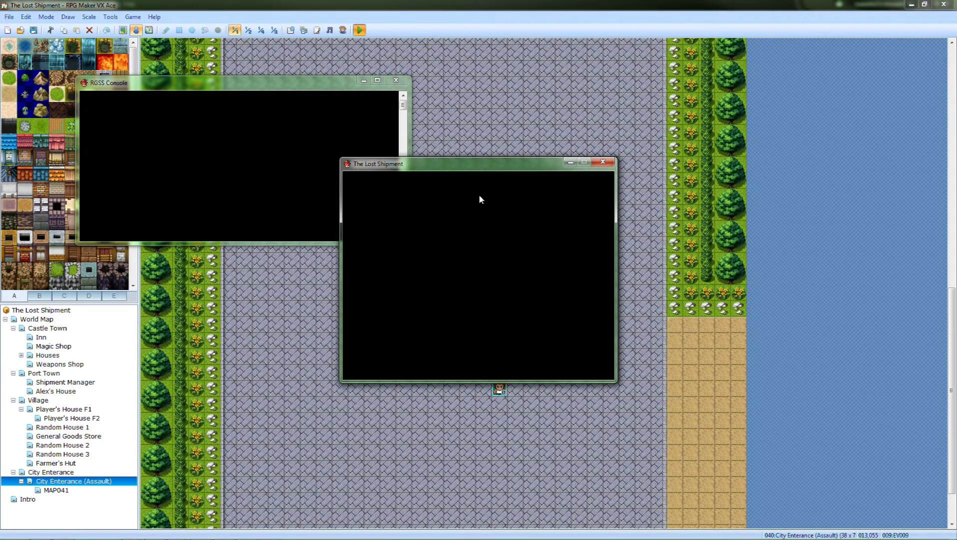
pyautogui.press('Return')
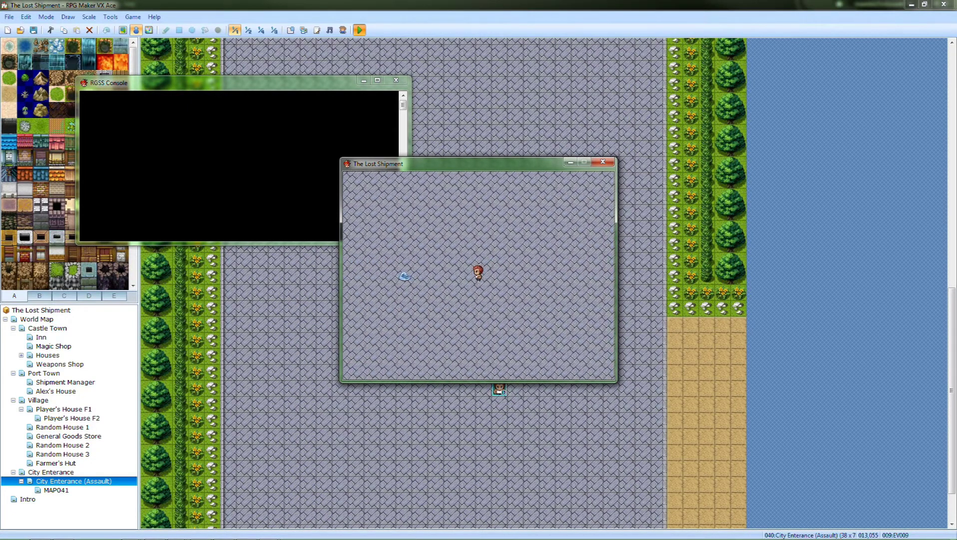
pyautogui.press('Up')
pyautogui.click(603, 161)
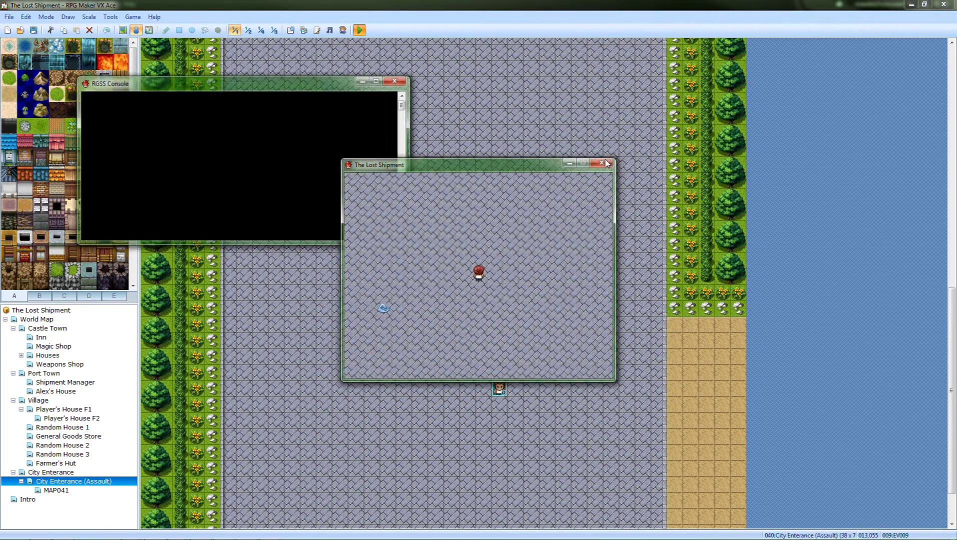
# Paste eleven slime copies in a column straight north of the slime, leaving a one-tile gap after the eighth copy
pyautogui.press('Up')
pyautogui.hotkey('ctrl', 'v')
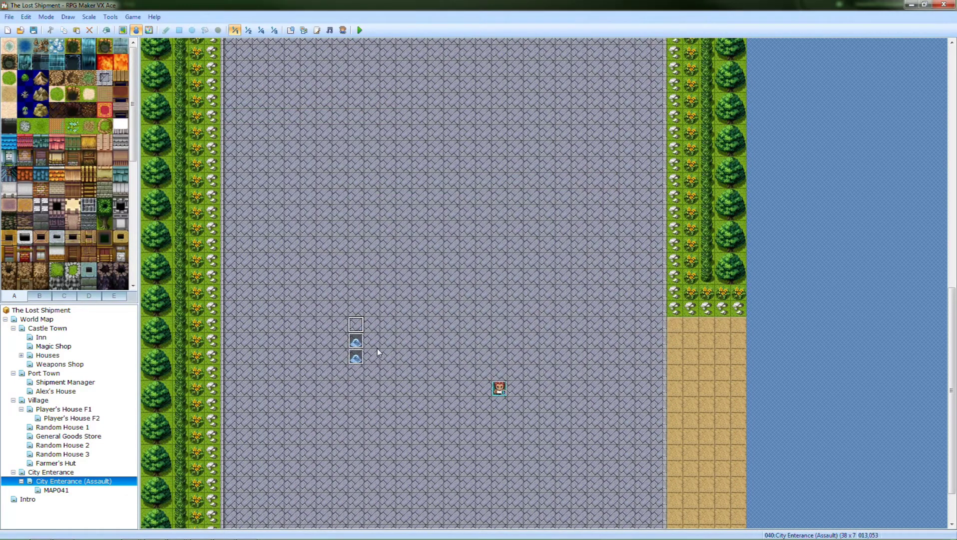
pyautogui.press('Up')
pyautogui.hotkey('ctrl', 'v')
pyautogui.press('Up')
pyautogui.hotkey('ctrl', 'v')
pyautogui.press('Up')
pyautogui.hotkey('ctrl', 'v')
pyautogui.press('Up')
pyautogui.hotkey('ctrl', 'v')
pyautogui.press('Up')
pyautogui.hotkey('ctrl', 'v')
pyautogui.press('Up')
pyautogui.hotkey('ctrl', 'v')
pyautogui.press('Up')
pyautogui.hotkey('ctrl', 'v')
pyautogui.press('Up')
pyautogui.press('Up')
pyautogui.hotkey('ctrl', 'v')
pyautogui.press('Up')
pyautogui.hotkey('ctrl', 'v')
pyautogui.press('Up')
pyautogui.hotkey('ctrl', 'v')
# Continue the slimes eastward from the column's top with groups of four, five and four copies, separated by one-tile gaps
pyautogui.press('Right')
pyautogui.hotkey('ctrl', 'v')
pyautogui.press('Right')
pyautogui.hotkey('ctrl', 'v')
pyautogui.press('Right')
pyautogui.hotkey('ctrl', 'v')
pyautogui.press('Right')
pyautogui.hotkey('ctrl', 'v')
pyautogui.press('Right')
pyautogui.press('Right')
pyautogui.hotkey('ctrl', 'v')
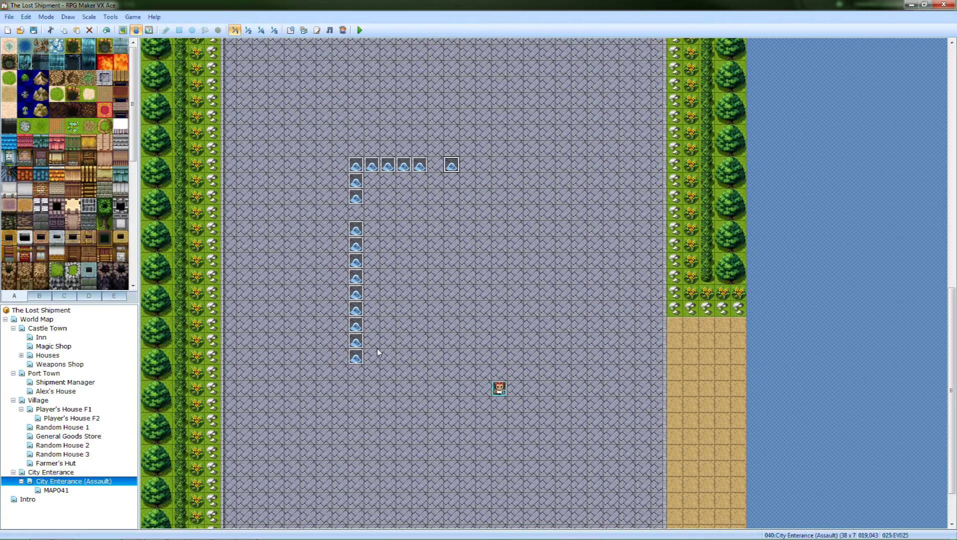
pyautogui.press('Right')
pyautogui.hotkey('ctrl', 'v')
pyautogui.press('Right')
pyautogui.hotkey('ctrl', 'v')
pyautogui.press('Right')
pyautogui.hotkey('ctrl', 'v')
pyautogui.press('Right')
pyautogui.hotkey('ctrl', 'v')
pyautogui.press('Right')
pyautogui.press('Right')
pyautogui.hotkey('ctrl', 'v')
pyautogui.press('Right')
pyautogui.hotkey('ctrl', 'v')
pyautogui.press('Right')
pyautogui.hotkey('ctrl', 'v')
pyautogui.press('Right')
pyautogui.hotkey('ctrl', 'v')
# Paste slimes southward from the row's eastern end in groups of two, two and five, separated by one-tile gaps
pyautogui.press('Down')
pyautogui.hotkey('ctrl', 'v')
pyautogui.press('Down')
pyautogui.hotkey('ctrl', 'v')
pyautogui.press('Down')
pyautogui.press('Down')
pyautogui.hotkey('ctrl', 'v')
pyautogui.press('Down')
pyautogui.hotkey('ctrl', 'v')
pyautogui.press('Down')
pyautogui.press('Down')
pyautogui.hotkey('ctrl', 'v')
pyautogui.press('Down')
pyautogui.hotkey('ctrl', 'v')
pyautogui.press('Down')
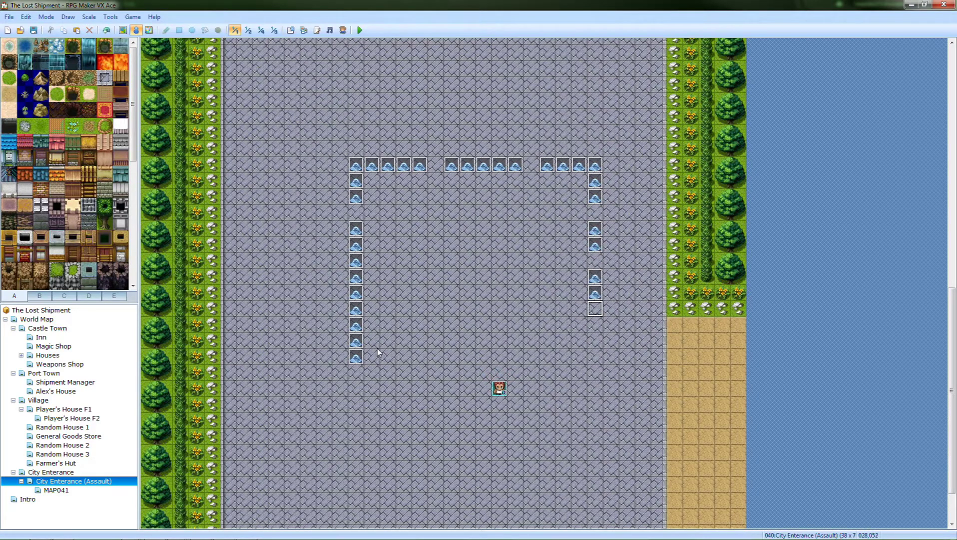
pyautogui.hotkey('ctrl', 'v')
pyautogui.press('Down')
pyautogui.hotkey('ctrl', 'v')
pyautogui.press('Down')
pyautogui.hotkey('ctrl', 'v')
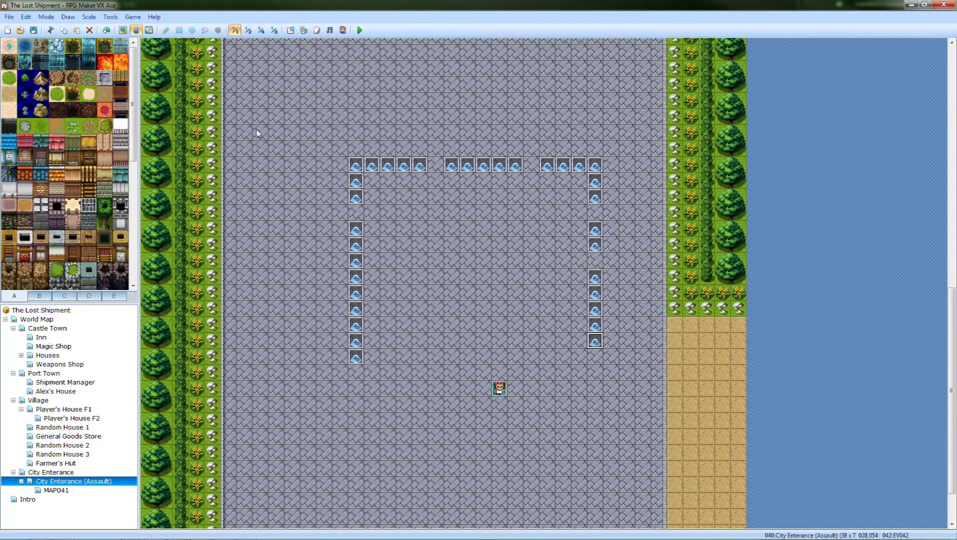
# Save the project with the slime enclosure, launch a playtest and start the game
pyautogui.click(360, 29)
pyautogui.click(439, 297)
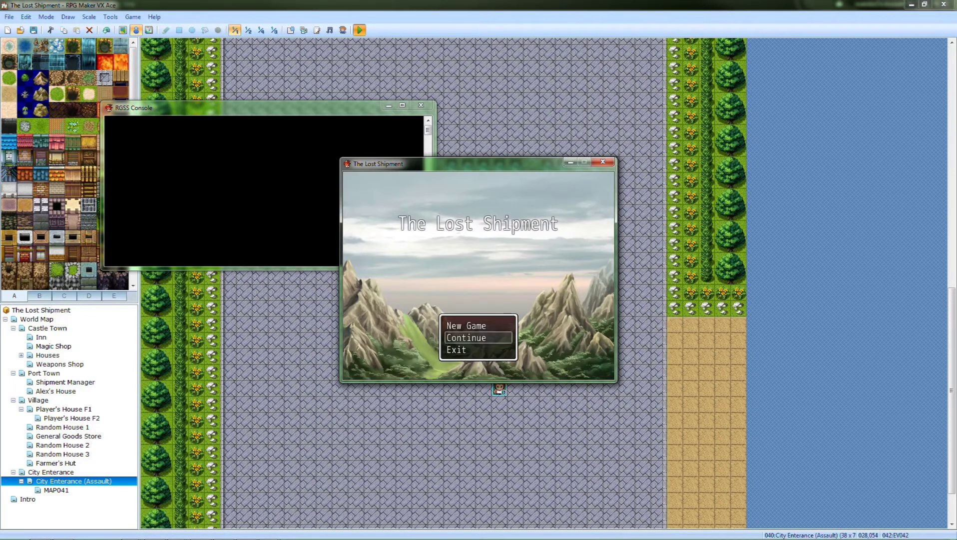
pyautogui.press('Return')
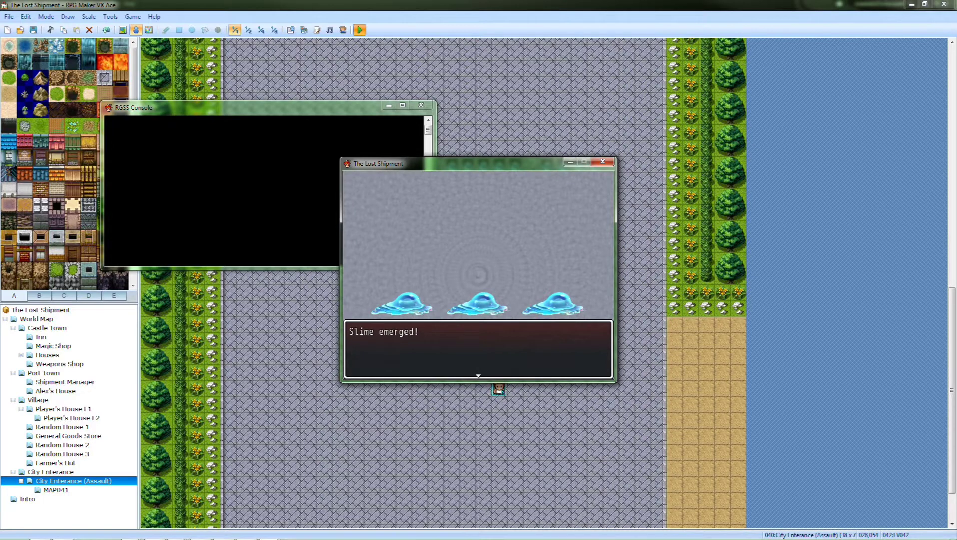
# Fight the three encountered slimes by repeatedly choosing Attack, and close the playtest during the battle
pyautogui.press('Return')
pyautogui.press('Return')
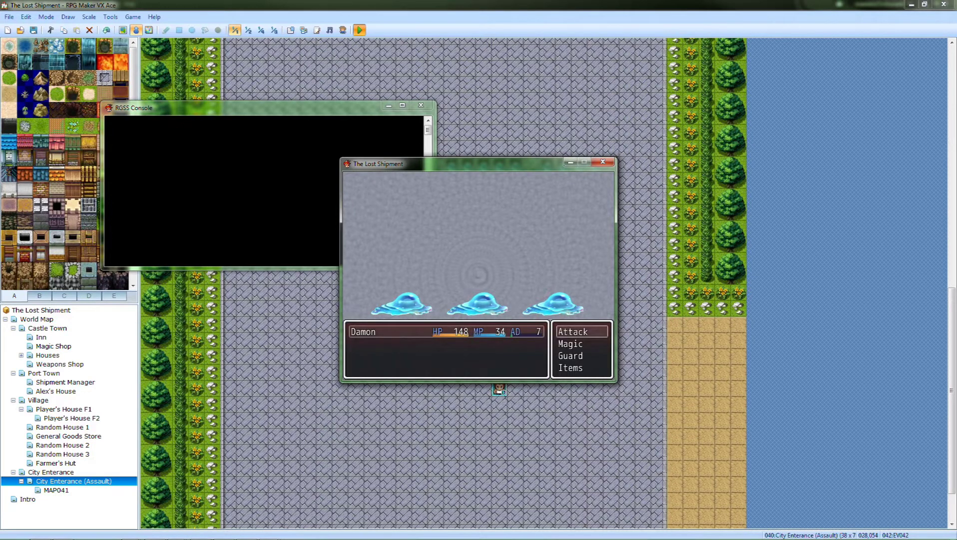
pyautogui.press('Return')
pyautogui.press('Return')
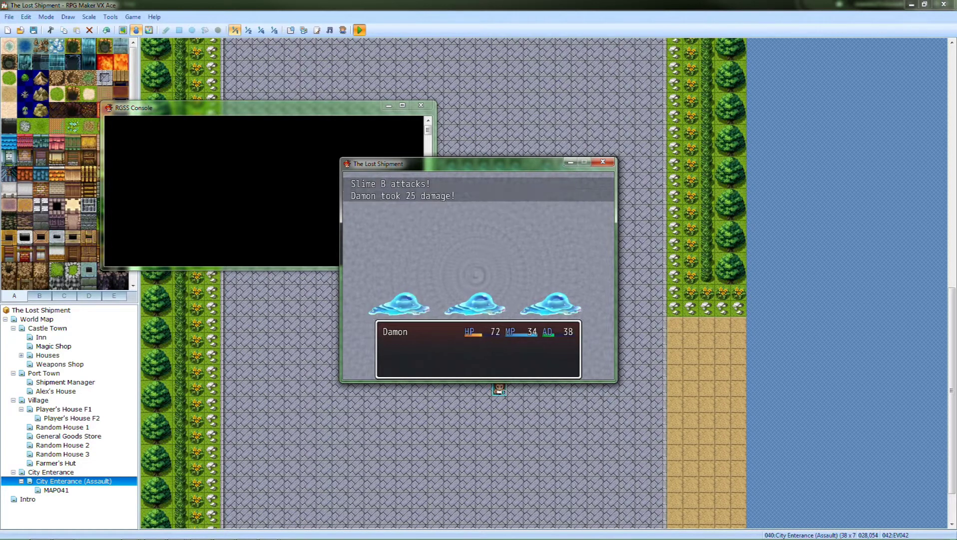
pyautogui.press('Return')
pyautogui.press('Return')
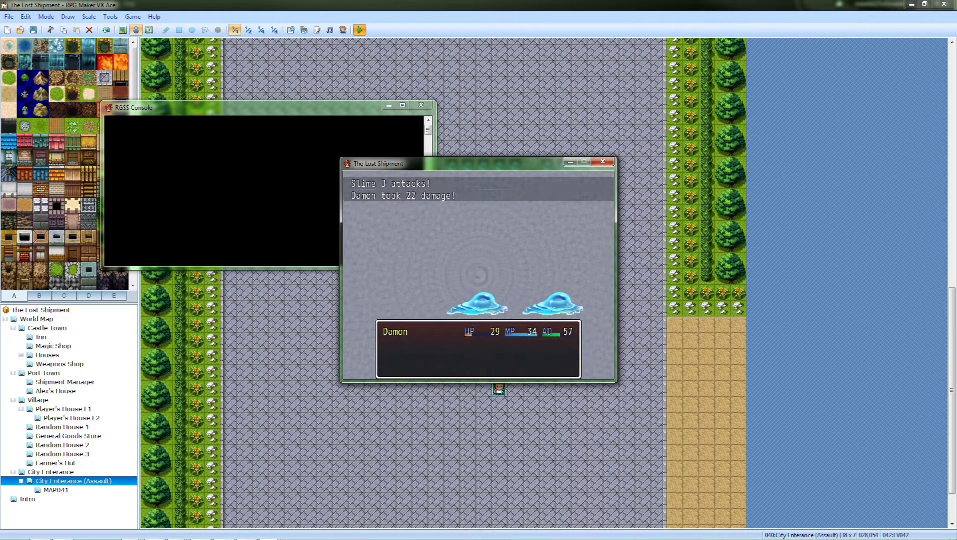
pyautogui.press('Return')
pyautogui.press('Return')
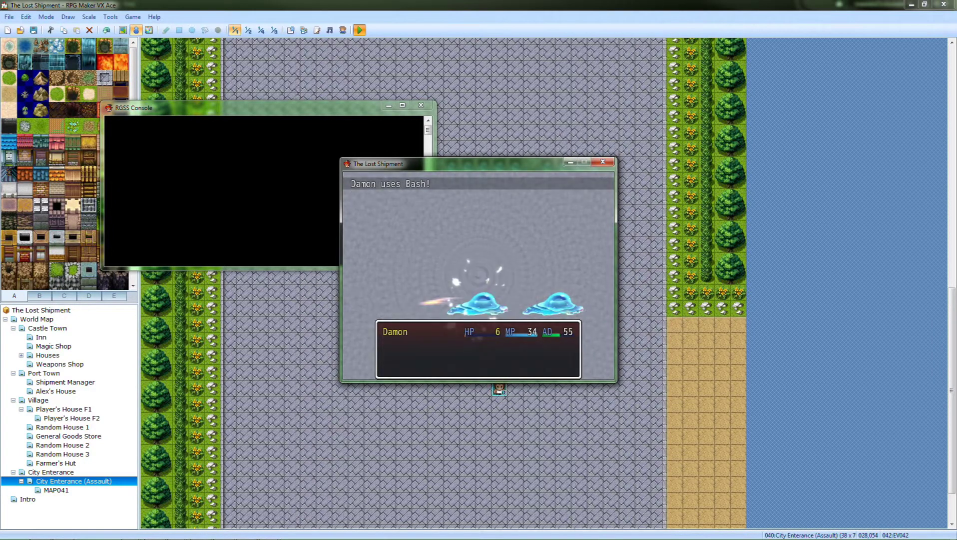
pyautogui.click(601, 163)
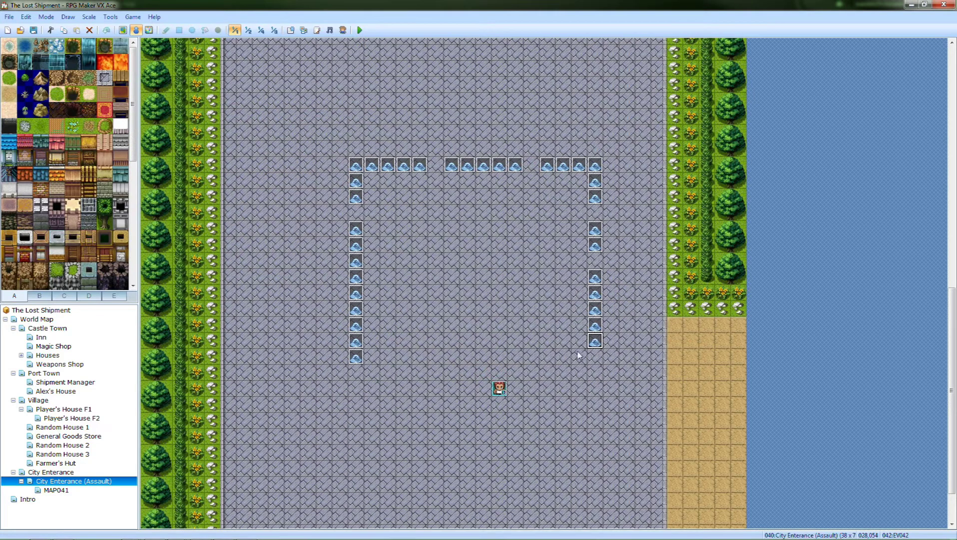
# Delete all slimes in the enclosure's eastern column, including the one at its northern corner
pyautogui.press('Delete')
pyautogui.press('Up')
pyautogui.press('Delete')
pyautogui.press('Up')
pyautogui.press('Delete')
pyautogui.press('Up')
pyautogui.press('Delete')
pyautogui.press('Up')
pyautogui.press('Delete')
pyautogui.press('Up')
pyautogui.press('Up')
pyautogui.press('Delete')
pyautogui.press('Up')
pyautogui.press('Up')
pyautogui.press('Up')
pyautogui.press('Delete')
pyautogui.press('Up')
pyautogui.press('Delete')
pyautogui.press('Up')
pyautogui.press('Delete')
pyautogui.press('Down')
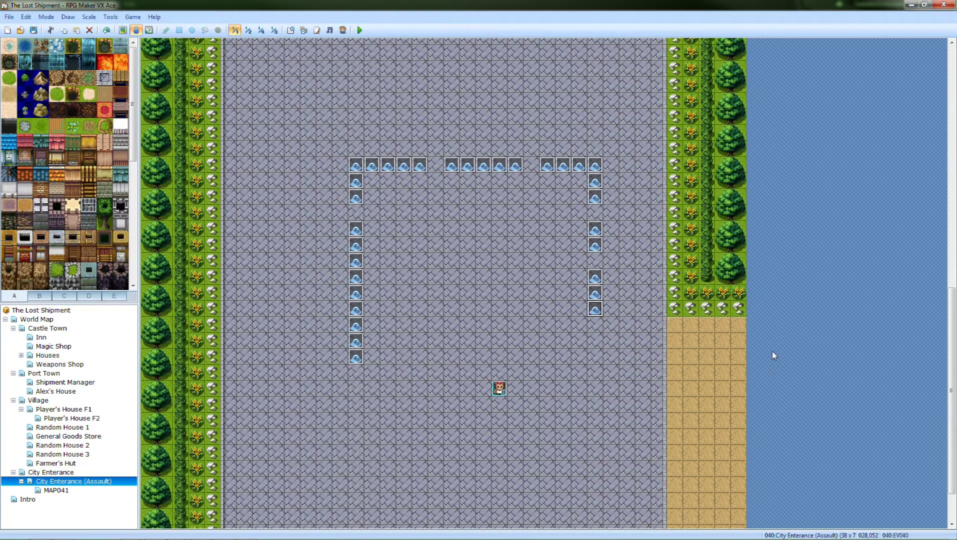
pyautogui.press('Down')
pyautogui.press('Down')
pyautogui.press('Down')
pyautogui.press('Delete')
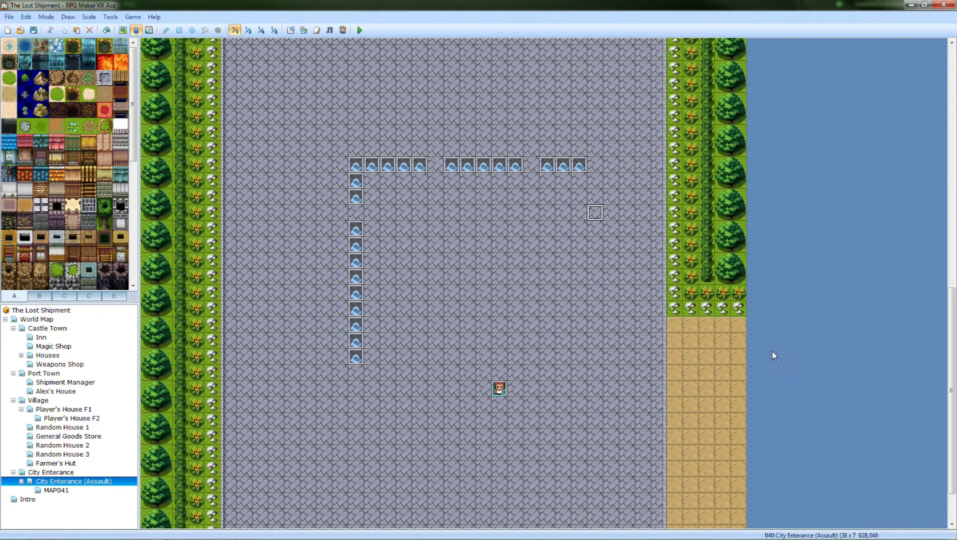
# Delete the slimes along the enclosure's northern row from east to west
pyautogui.press('Up')
pyautogui.press('Up')
pyautogui.press('Up')
pyautogui.press('Up')
pyautogui.press('Left')
pyautogui.press('Delete')
pyautogui.press('Left')
pyautogui.press('Delete')
pyautogui.press('Left')
pyautogui.press('Delete')
pyautogui.press('Left')
pyautogui.press('Left')
pyautogui.press('Delete')
pyautogui.press('Left')
pyautogui.press('Delete')
pyautogui.press('Left')
pyautogui.press('Delete')
pyautogui.press('Left')
pyautogui.press('Delete')
pyautogui.press('Left')
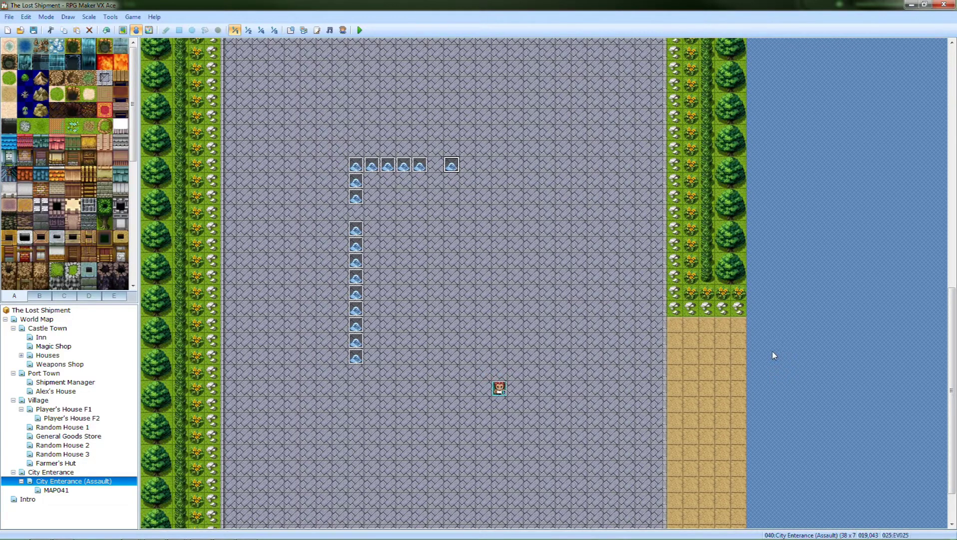
pyautogui.press('Delete')
pyautogui.press('Left')
pyautogui.press('Left')
pyautogui.press('Delete')
pyautogui.press('Left')
pyautogui.press('Delete')
pyautogui.press('Left')
pyautogui.press('Left')
pyautogui.press('Delete')
pyautogui.press('Left')
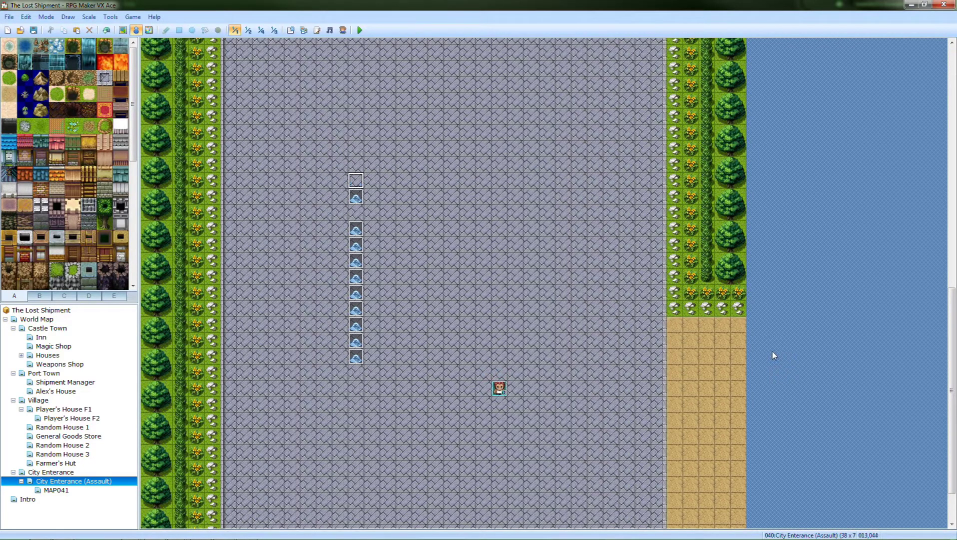
# Delete the remaining slimes in the western column except the southernmost one
pyautogui.press('Down')
pyautogui.press('Delete')
pyautogui.press('Down')
pyautogui.press('Down')
pyautogui.press('Down')
pyautogui.press('Delete')
pyautogui.press('Down')
pyautogui.press('Delete')
pyautogui.press('Down')
pyautogui.press('Delete')
pyautogui.press('Down')
pyautogui.press('Delete')
pyautogui.press('Up')
pyautogui.press('Up')
pyautogui.press('Up')
pyautogui.press('Delete')
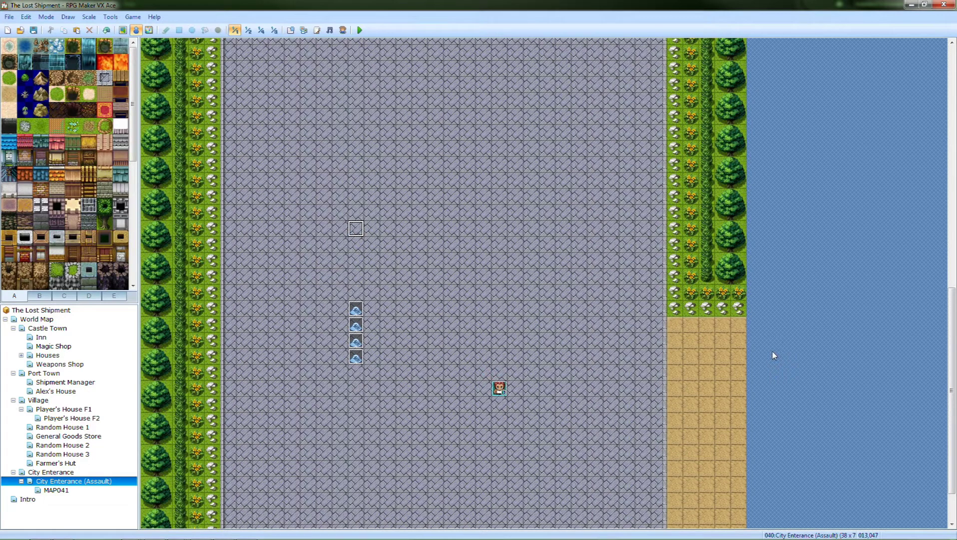
pyautogui.press('Down')
pyautogui.press('Down')
pyautogui.press('Down')
pyautogui.press('Down')
pyautogui.press('Down')
pyautogui.press('Delete')
pyautogui.press('Down')
pyautogui.press('Delete')
pyautogui.press('Down')
pyautogui.press('Delete')
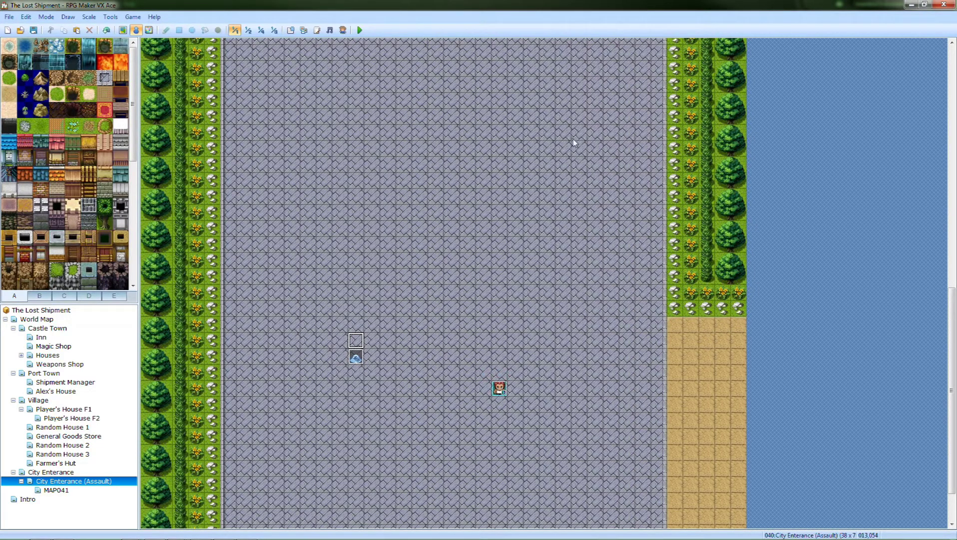
# Comment out add_attack_command with # in the command list of the Window_ActorCommand script and accept the script changes
pyautogui.click(131, 16)
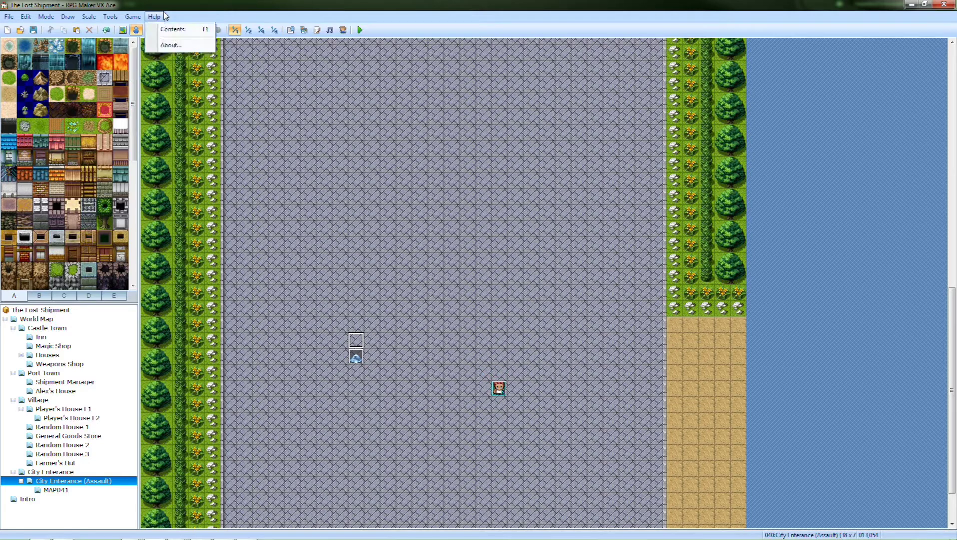
pyautogui.moveTo(112, 18)
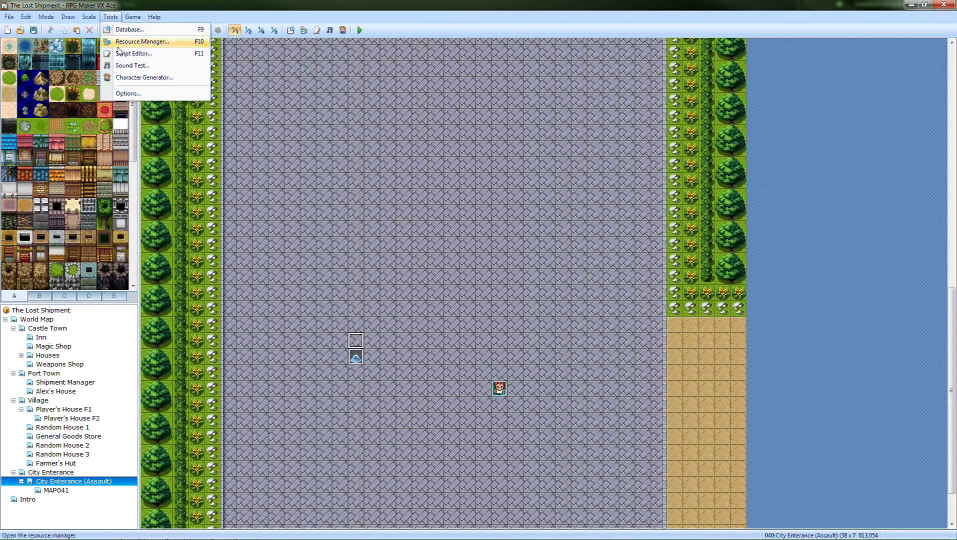
pyautogui.click(132, 53)
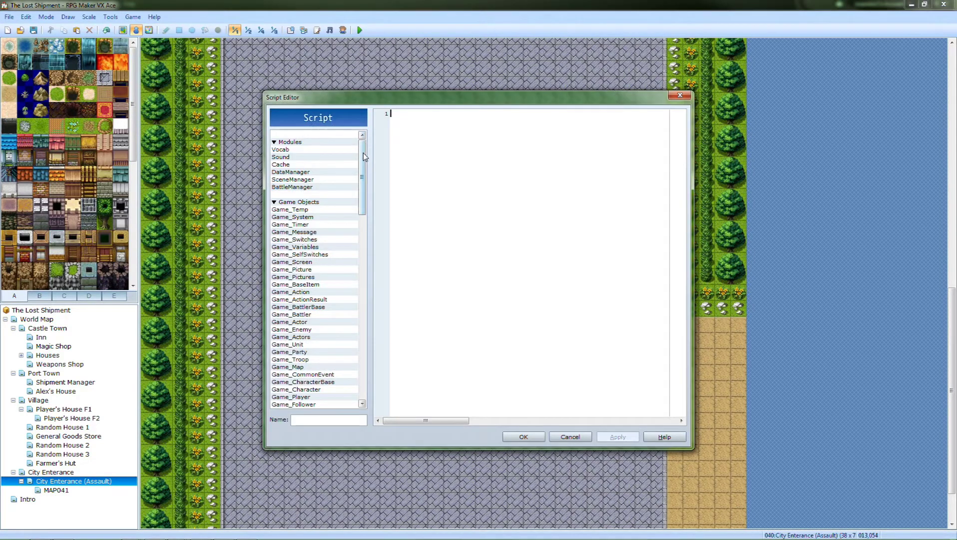
pyautogui.scroll(-3, 367, 182)
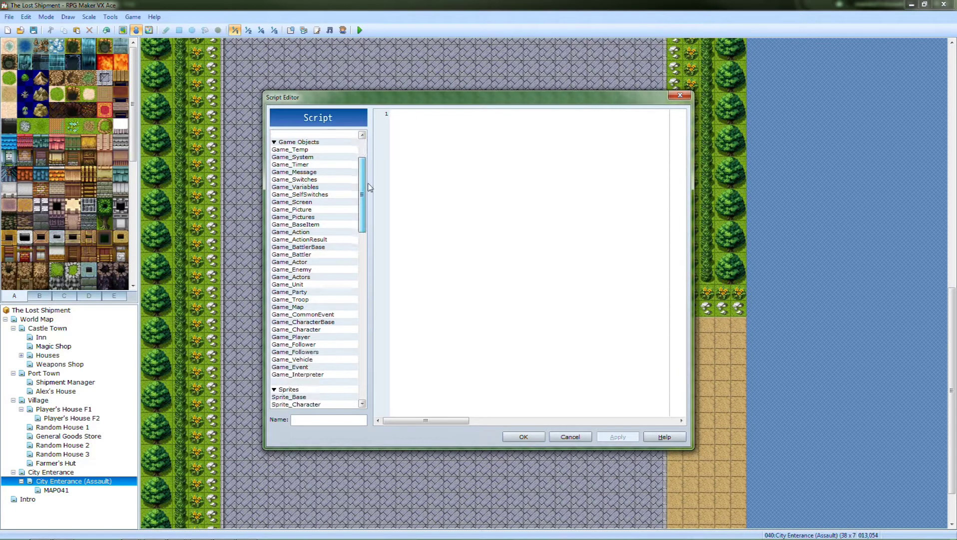
pyautogui.scroll(-20, 370, 186)
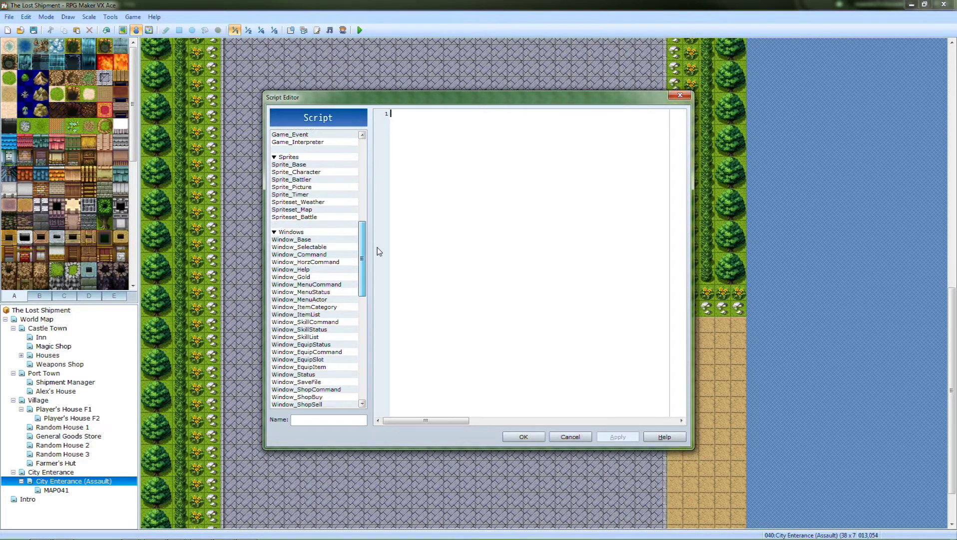
pyautogui.click(306, 299)
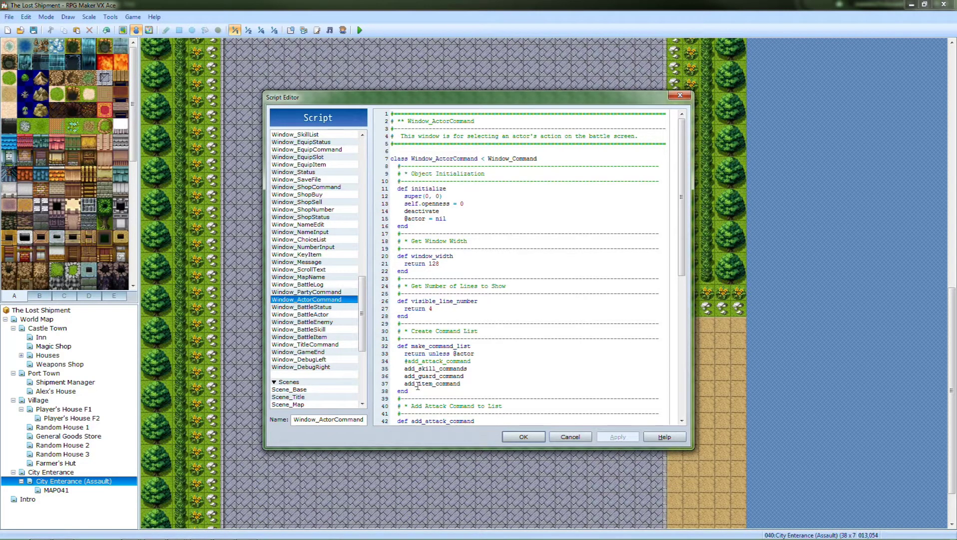
pyautogui.moveTo(405, 360); pyautogui.dragTo(518, 356)
pyautogui.click(563, 353)
pyautogui.write('#')
pyautogui.click(523, 437)
# Review the Special, Magic and Attack skill types in the database's terms
pyautogui.click(132, 17)
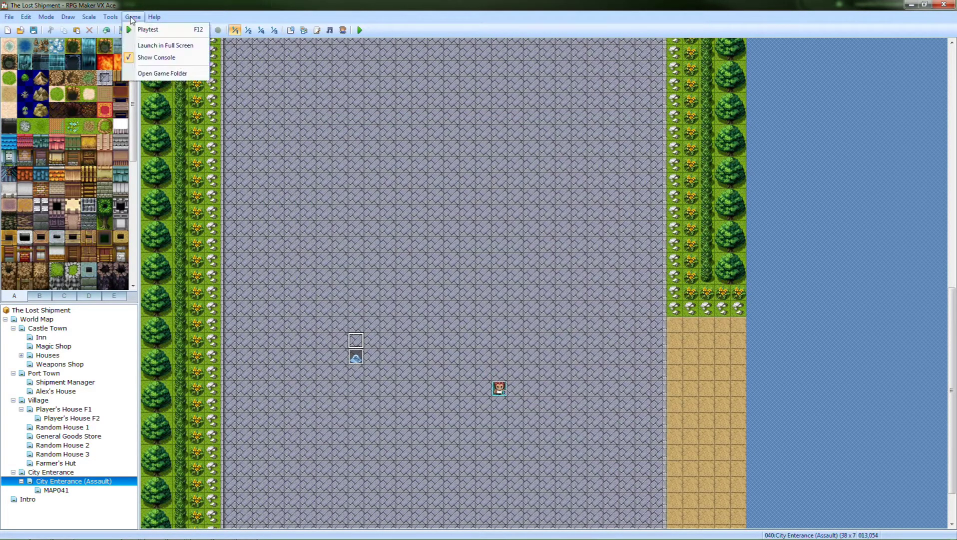
pyautogui.click(110, 17)
pyautogui.click(122, 29)
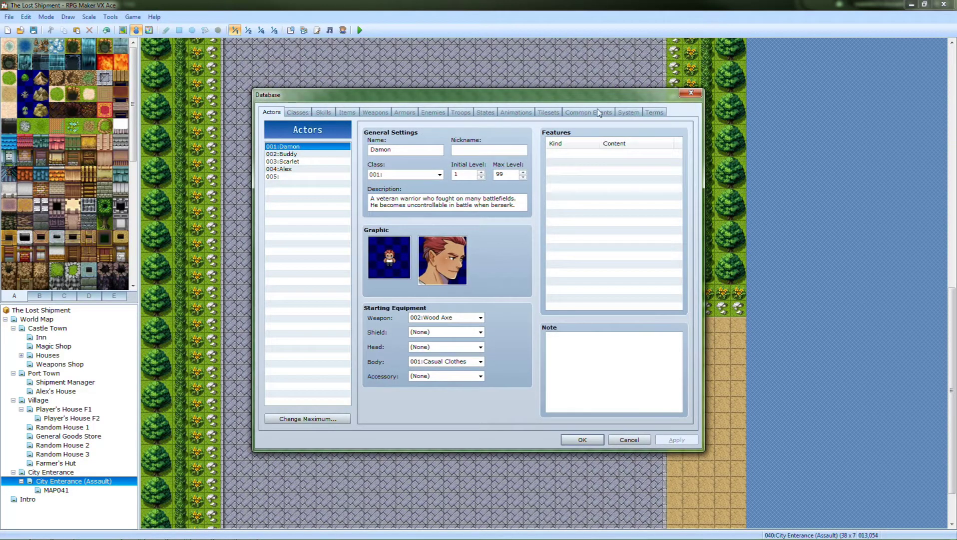
pyautogui.click(627, 112)
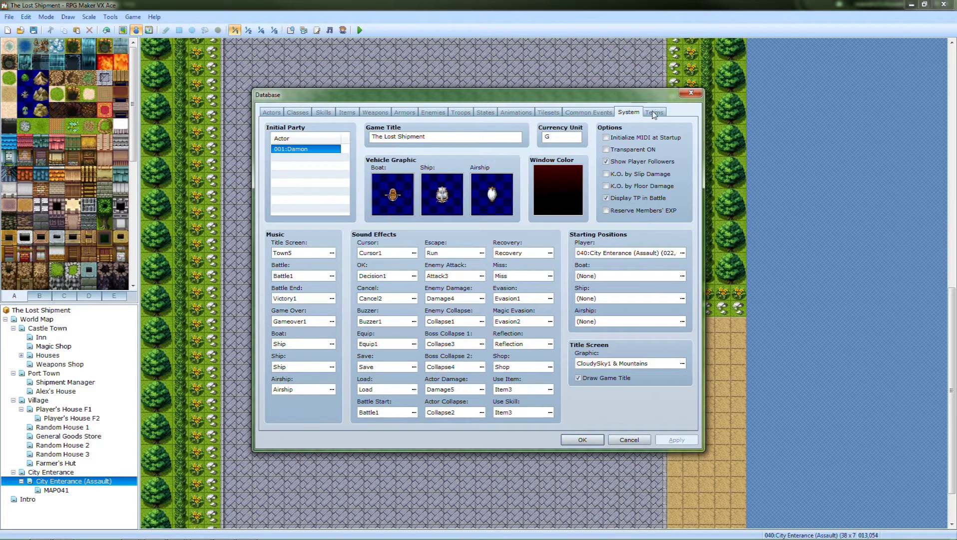
pyautogui.click(654, 113)
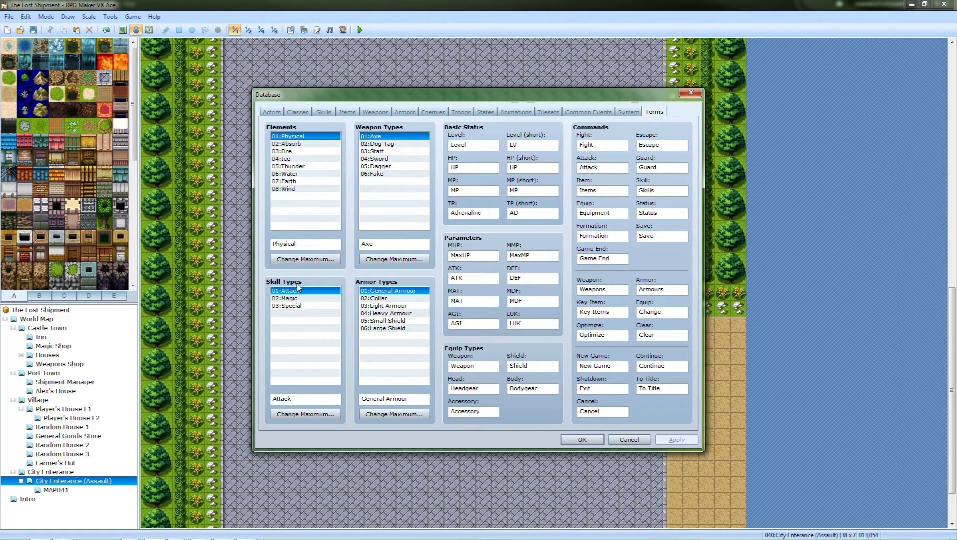
pyautogui.click(293, 306)
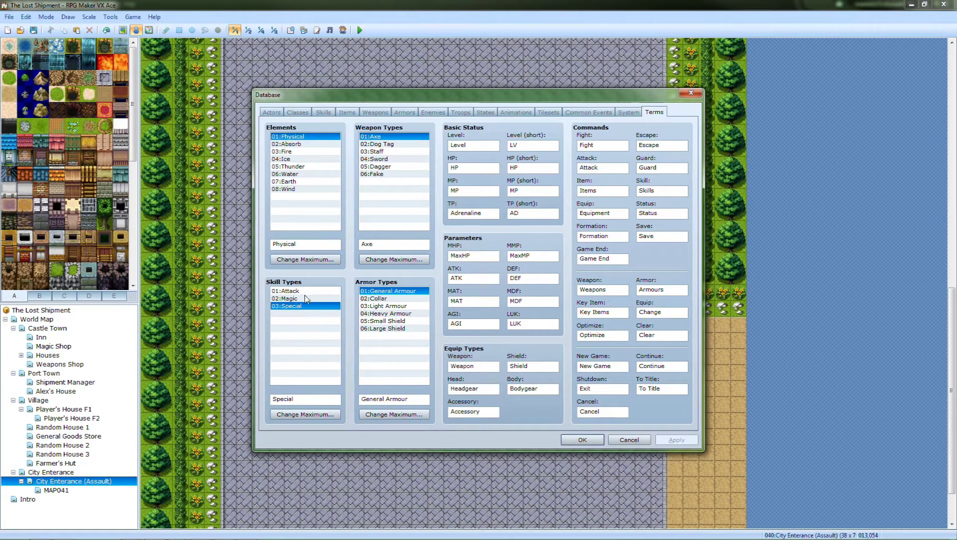
pyautogui.click(306, 298)
pyautogui.click(296, 292)
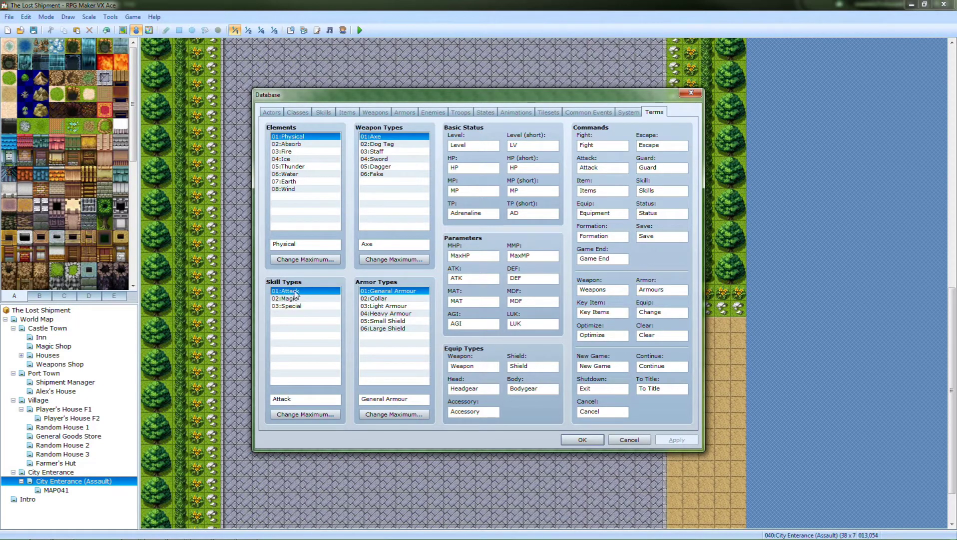
# Compare the settings of Attack skills 002 and 051 in the database, return to 002 and close the database
pyautogui.click(323, 112)
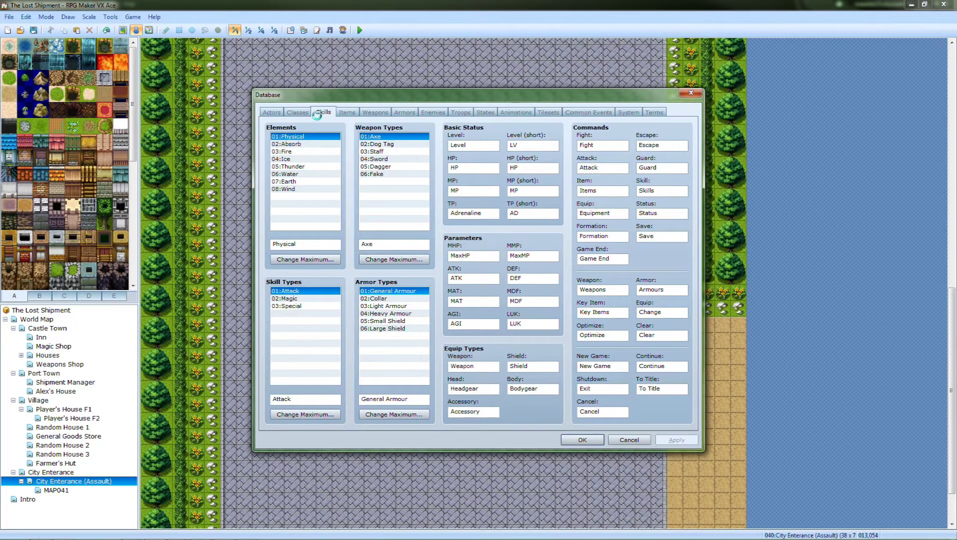
pyautogui.click(304, 154)
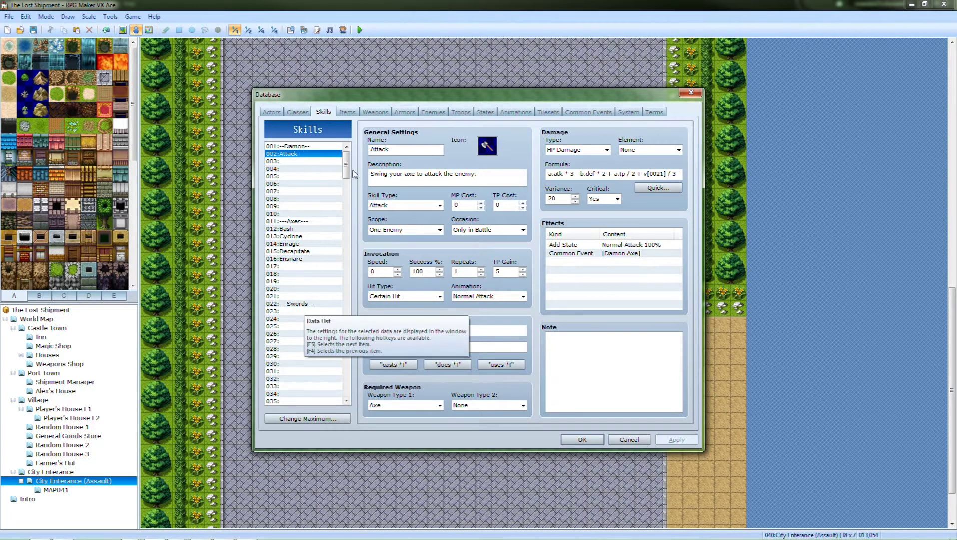
pyautogui.moveTo(346, 168); pyautogui.dragTo(345, 196)
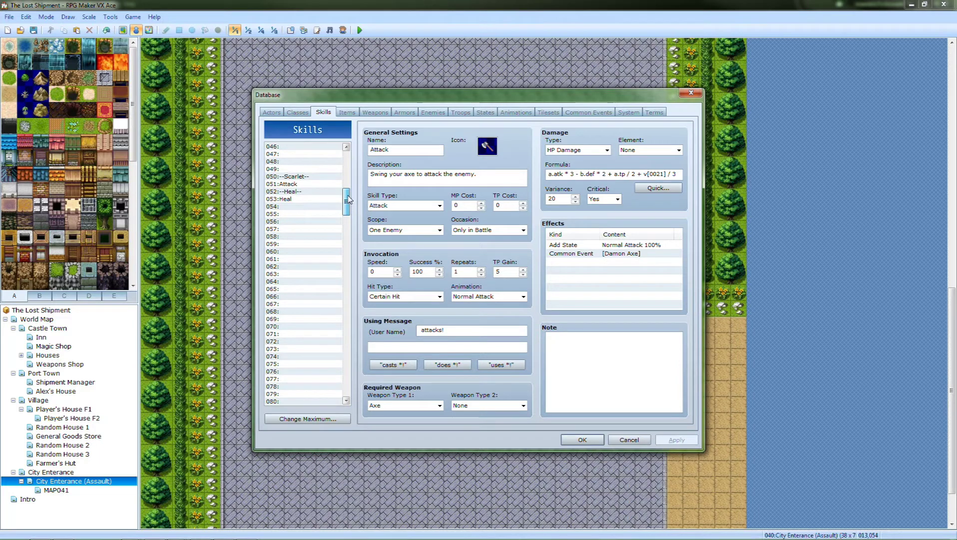
pyautogui.click(302, 184)
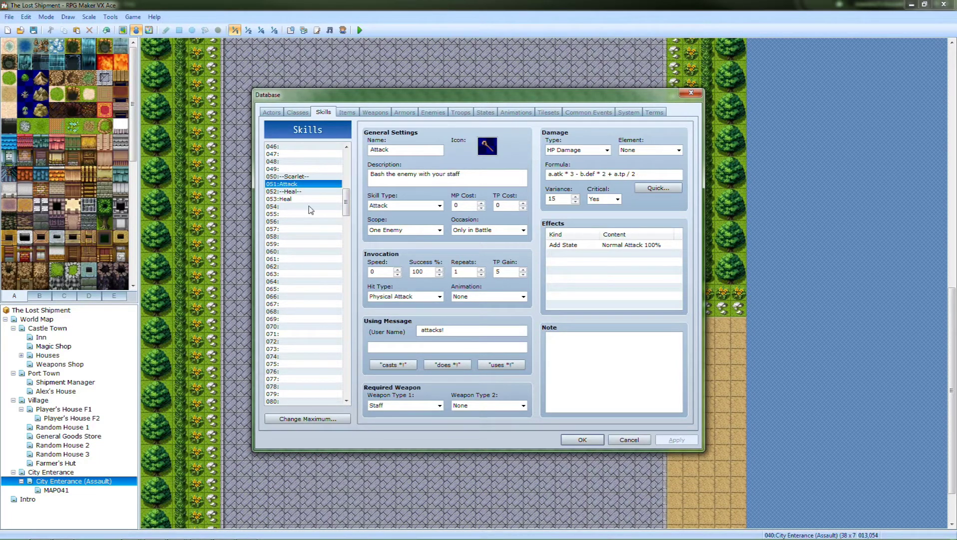
pyautogui.moveTo(344, 202); pyautogui.dragTo(344, 162)
pyautogui.click(302, 155)
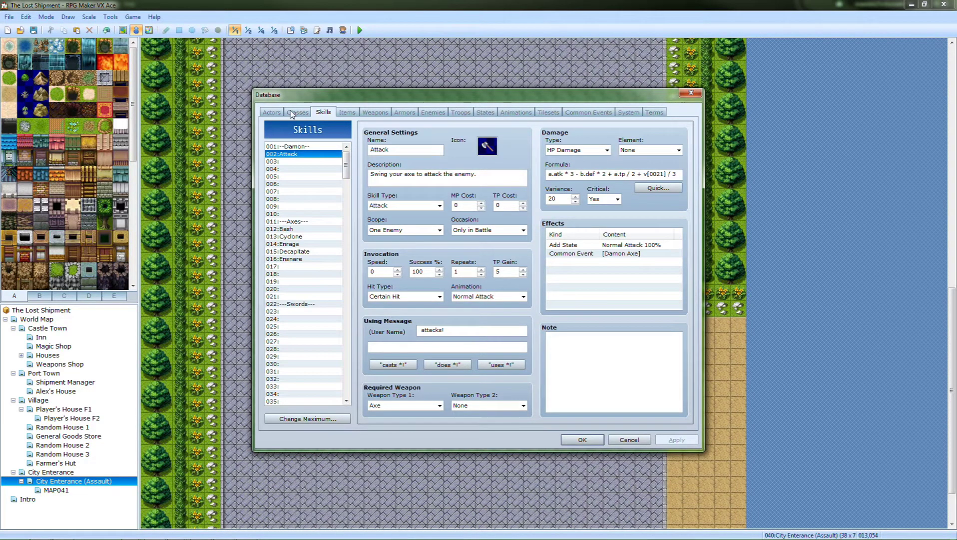
pyautogui.click(594, 440)
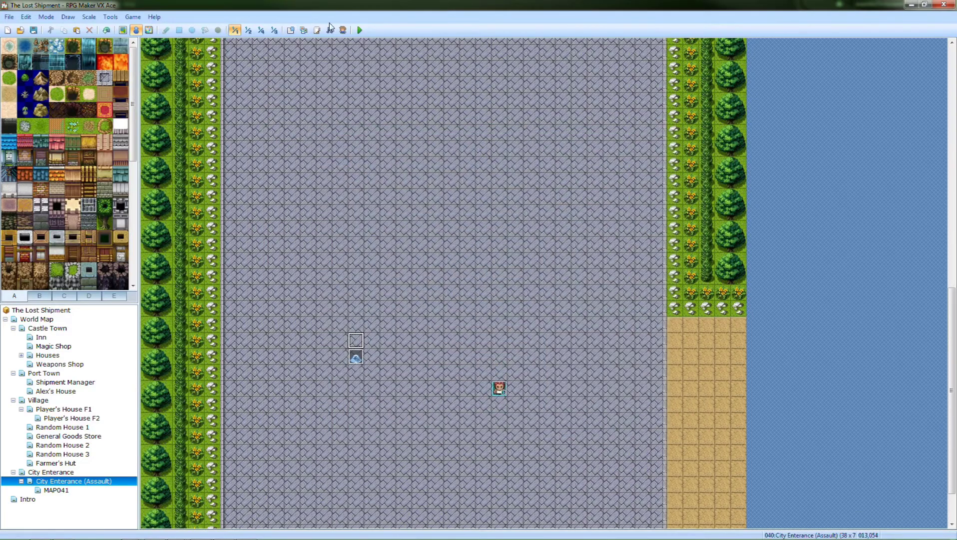
# Save the project changes, launch a playtest and close it
pyautogui.click(359, 30)
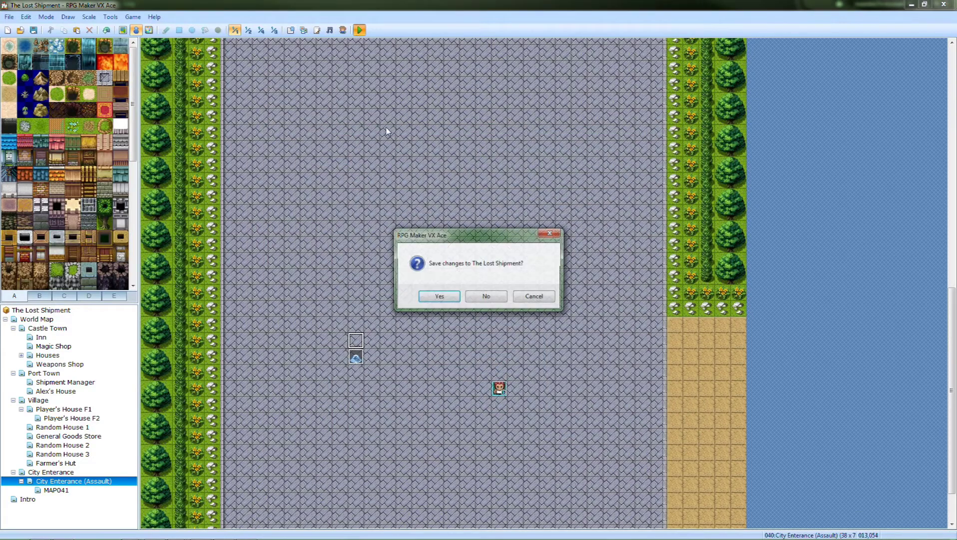
pyautogui.click(438, 294)
pyautogui.click(602, 165)
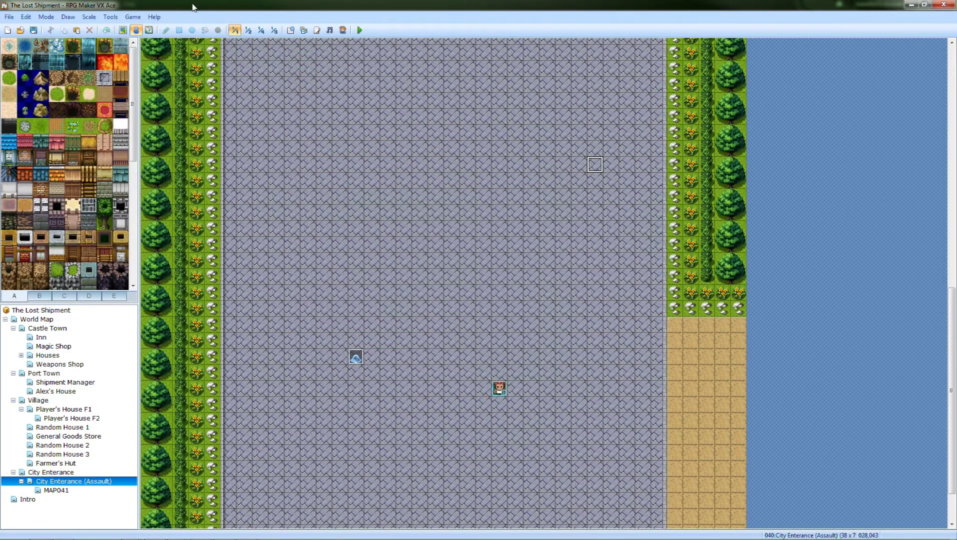
# Set up a battle test for the Slime*3 troop, initialize the three party members to their level 1 defaults and start it
pyautogui.click(133, 17)
pyautogui.moveTo(110, 16)
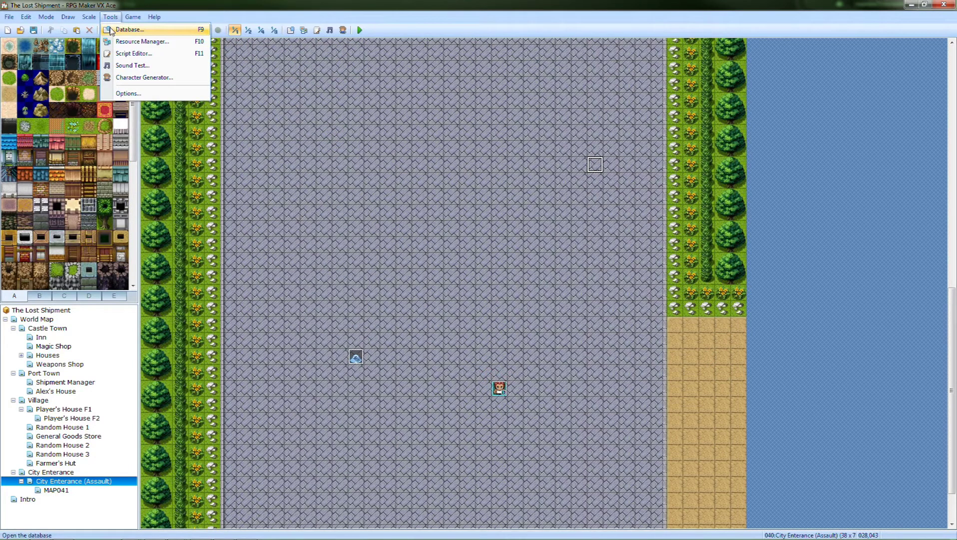
pyautogui.click(110, 30)
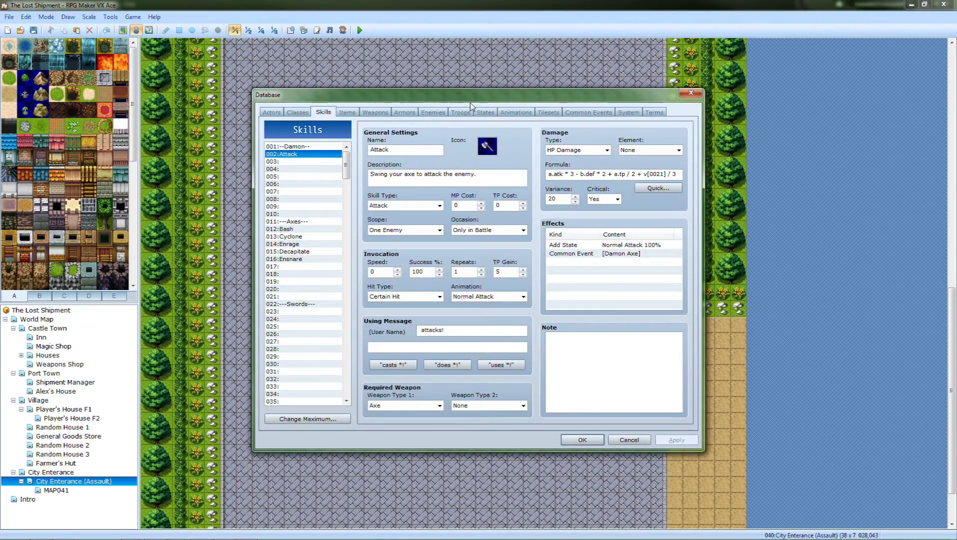
pyautogui.click(465, 112)
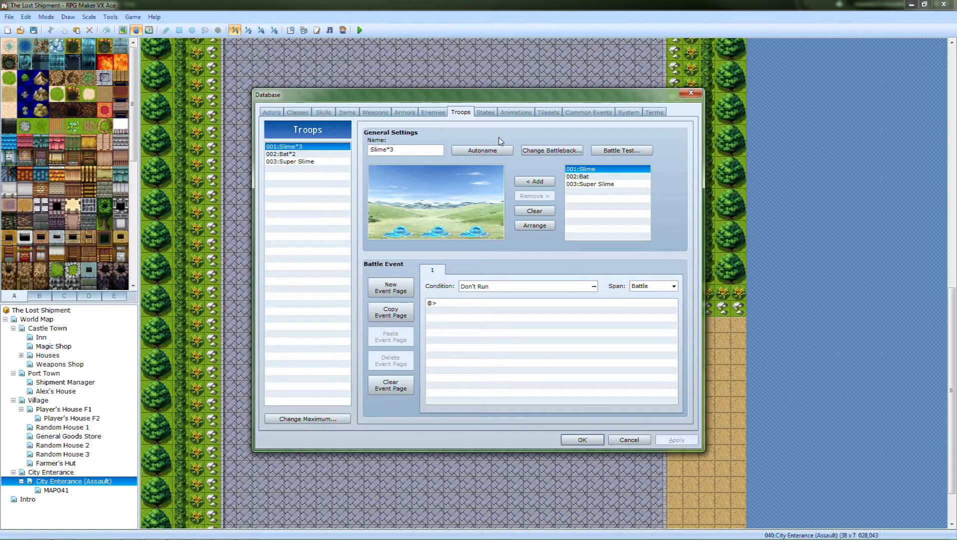
pyautogui.click(616, 150)
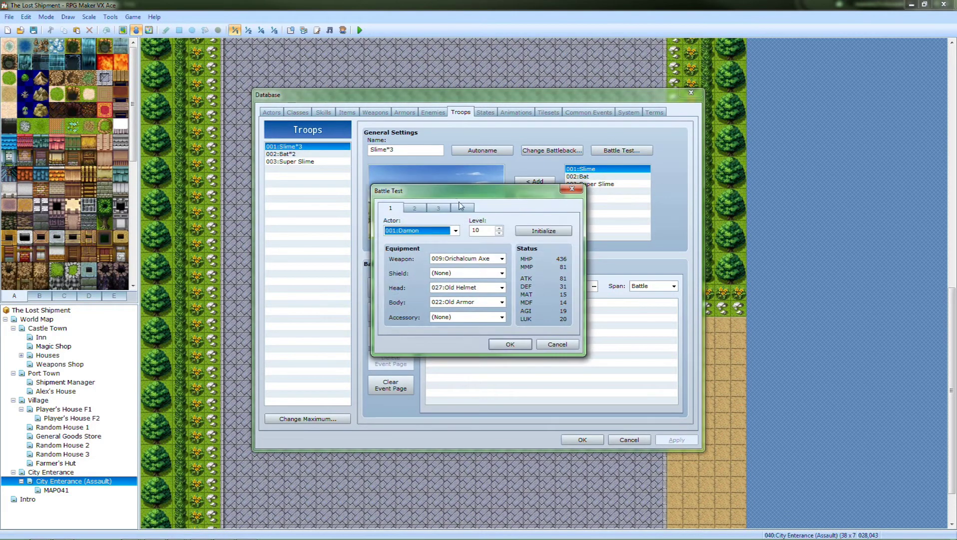
pyautogui.click(426, 209)
pyautogui.press('Left')
pyautogui.press('Left')
pyautogui.press('Right')
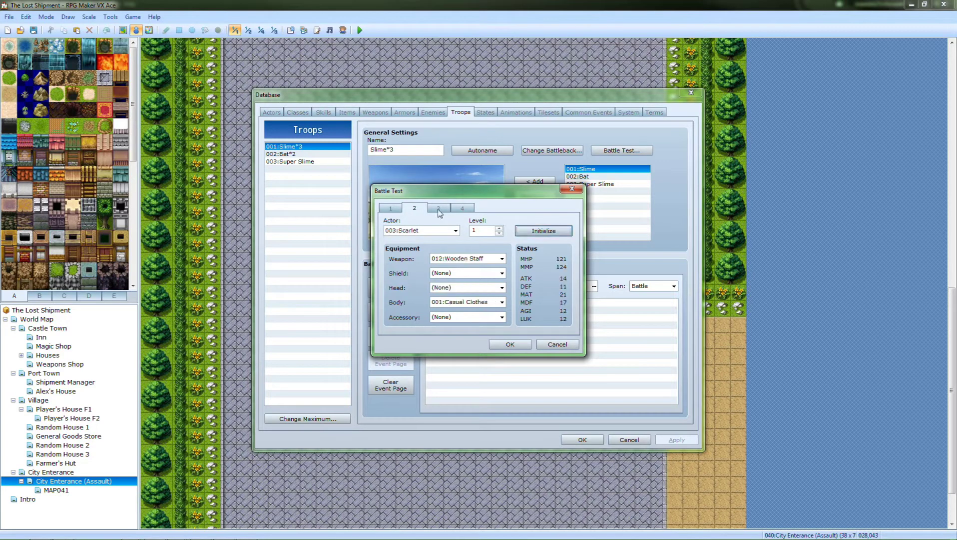
pyautogui.press('Right')
pyautogui.click(548, 231)
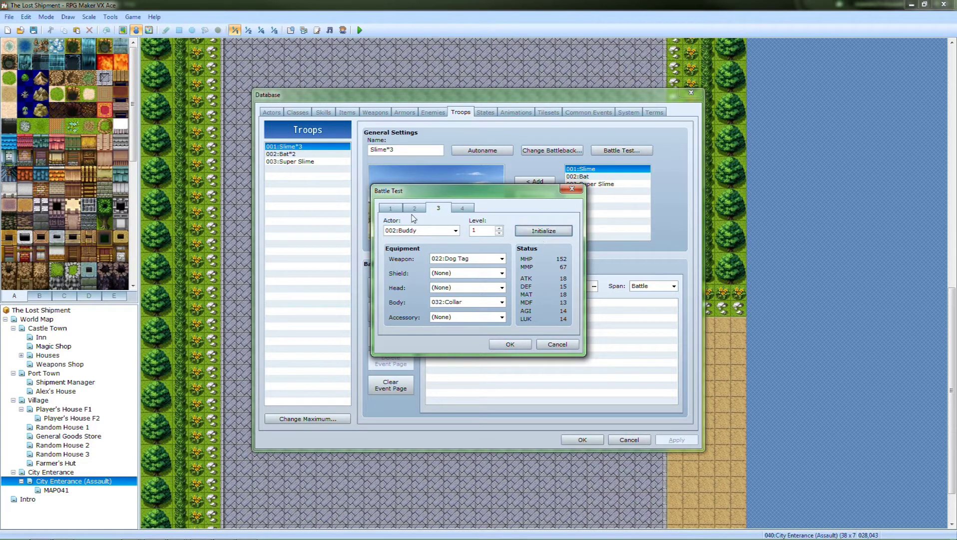
pyautogui.click(511, 344)
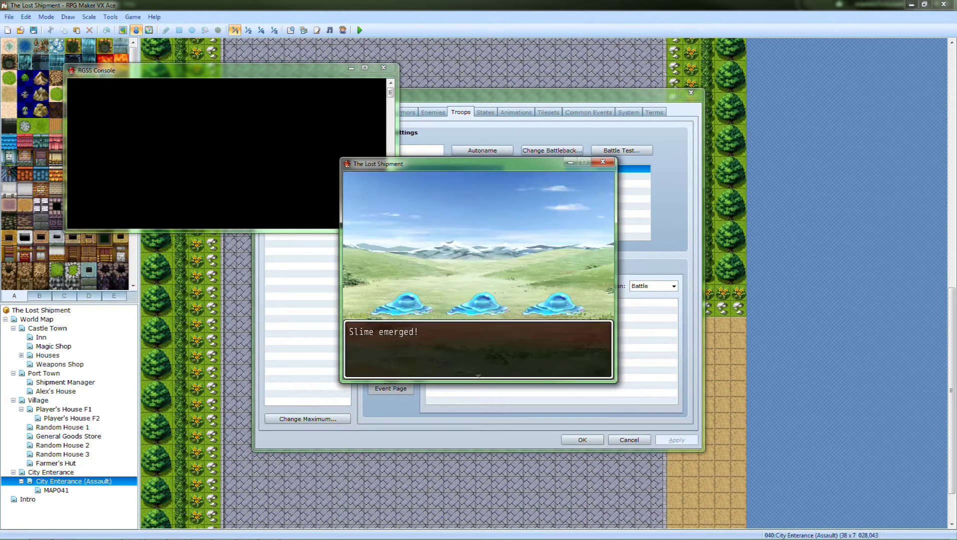
# Begin the fight and assign the Attack skill to Damon, Scarlet and Buddy for the first round
pyautogui.press('Return')
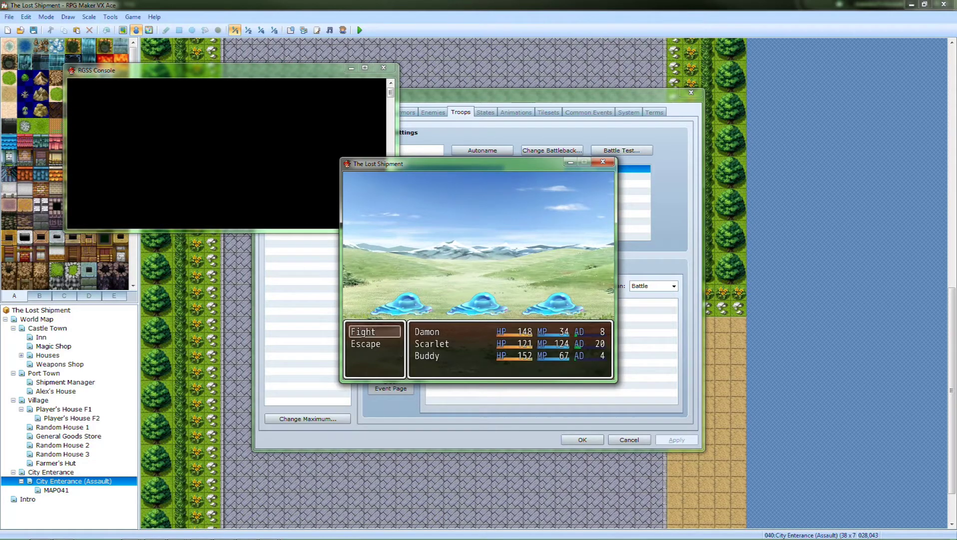
pyautogui.press('Return')
pyautogui.press('Return')
pyautogui.press('Return')
pyautogui.press('Return')
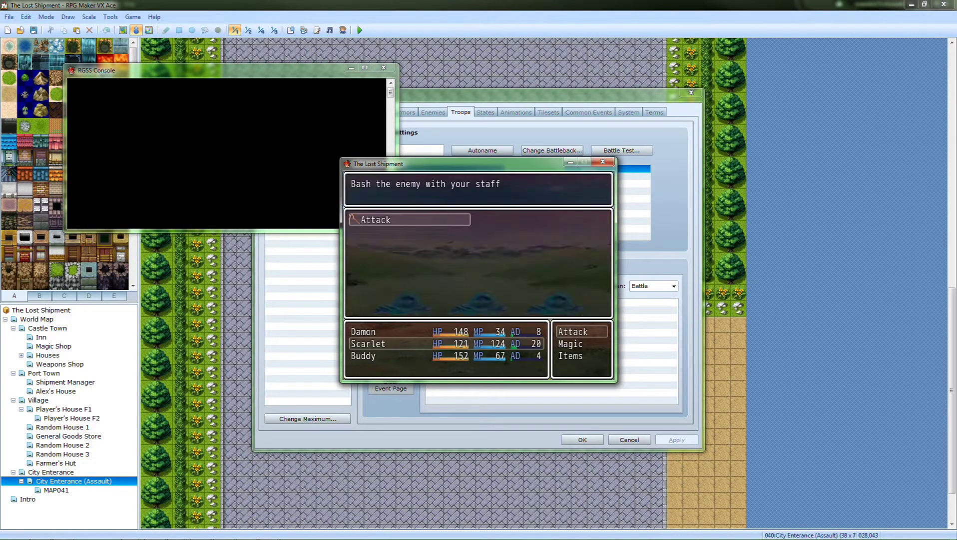
pyautogui.press('Return')
pyautogui.press('Return')
pyautogui.press('Return')
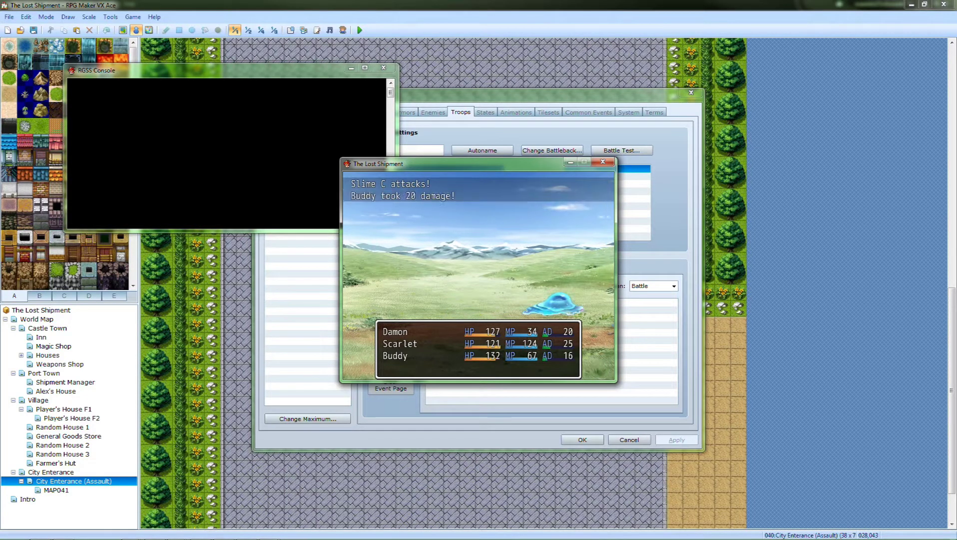
# Start the second round and look through Damon's Attack and Magic skill lists
pyautogui.press('Return')
pyautogui.press('Return')
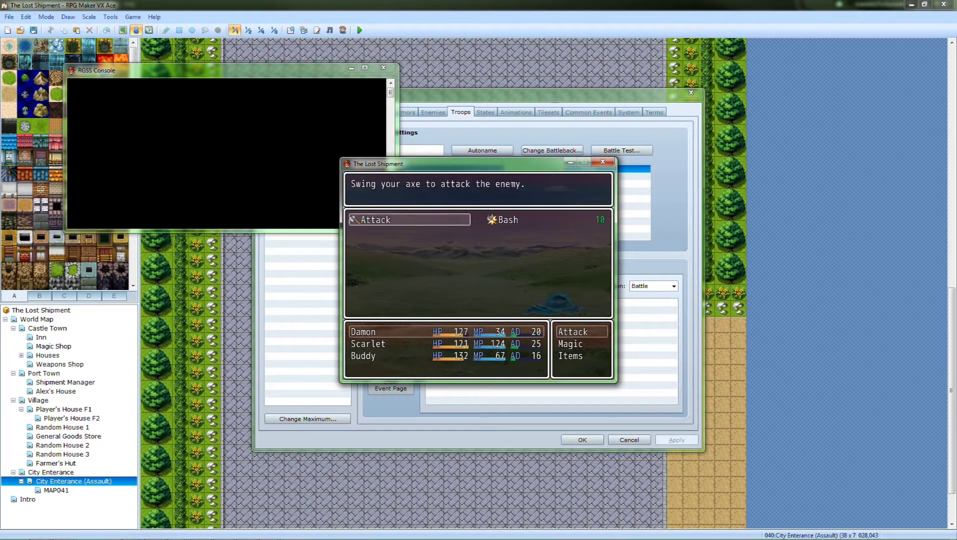
pyautogui.press('Right')
pyautogui.press('Left')
pyautogui.press('Escape')
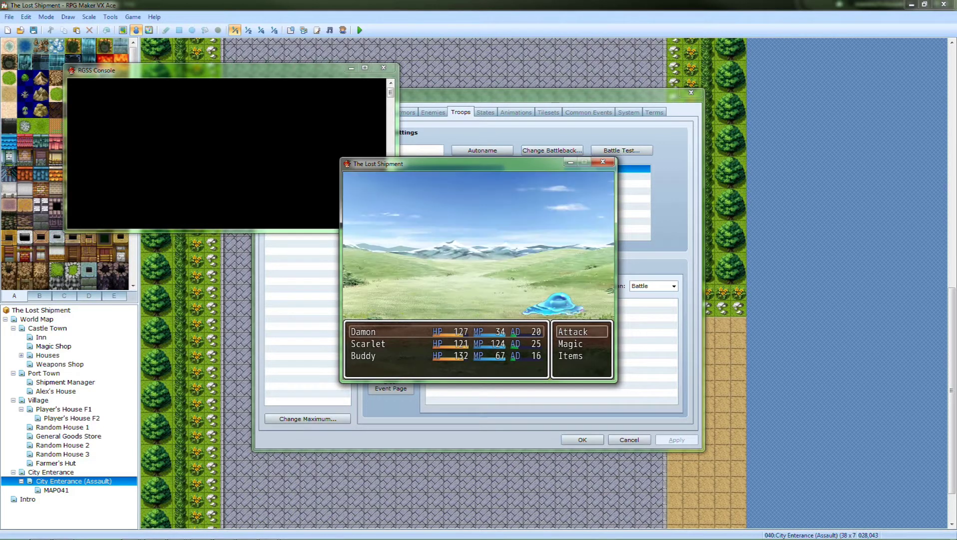
pyautogui.press('Down')
pyautogui.press('Return')
pyautogui.press('Escape')
# Assign Damon the Bash skill against the remaining slime
pyautogui.press('Return')
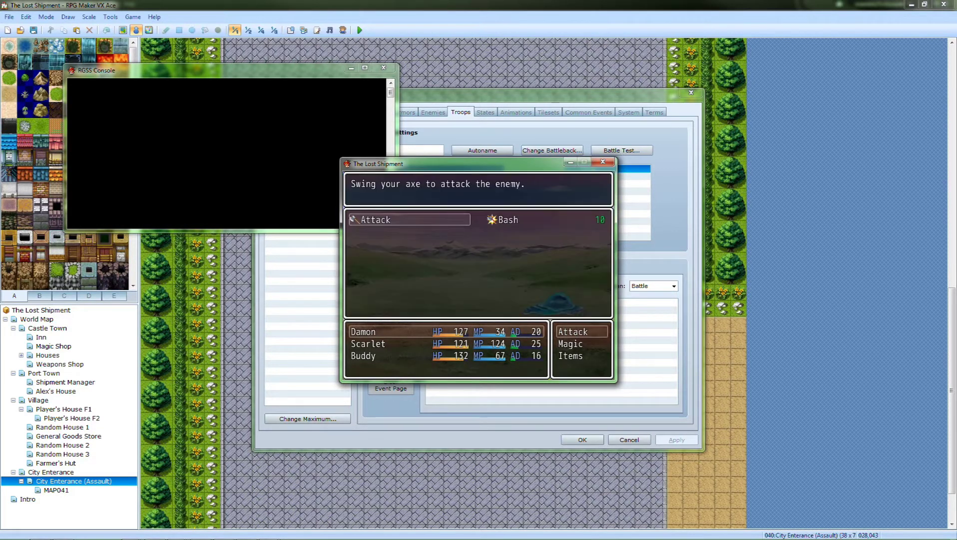
pyautogui.press('Right')
pyautogui.press('Return')
pyautogui.press('Return')
# Check Scarlet's Magic list, back out of it and assign her the Attack skill against the remaining slime
pyautogui.press('Down')
pyautogui.press('Return')
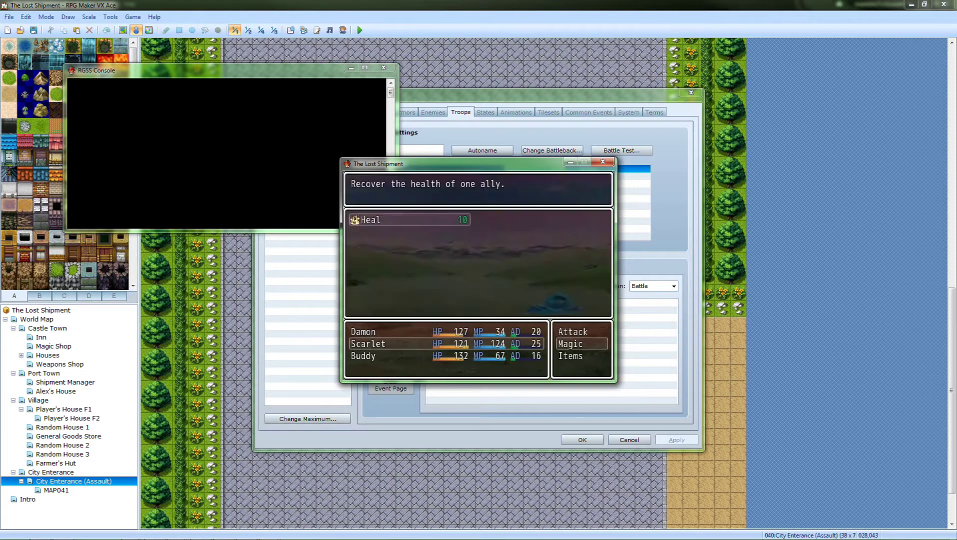
pyautogui.press('Escape')
pyautogui.press('Up')
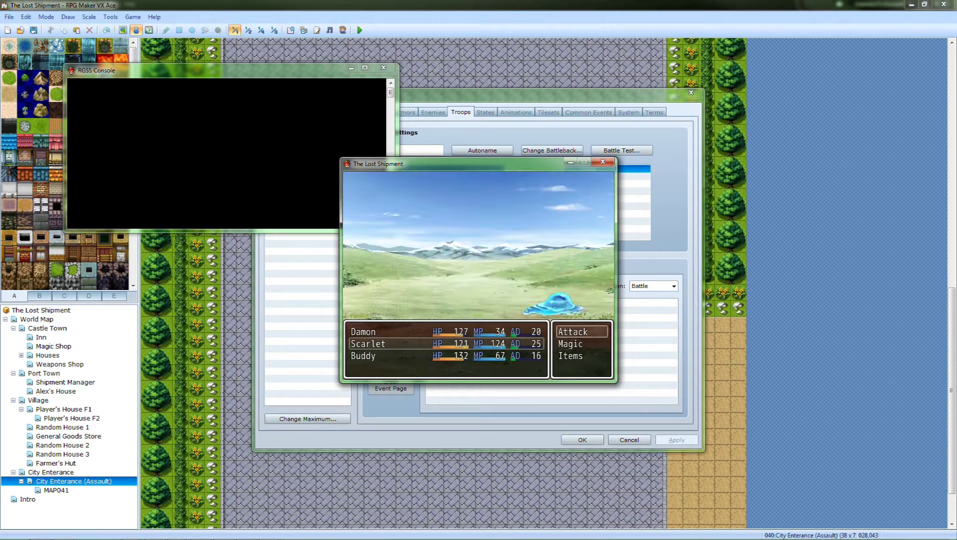
pyautogui.press('Return')
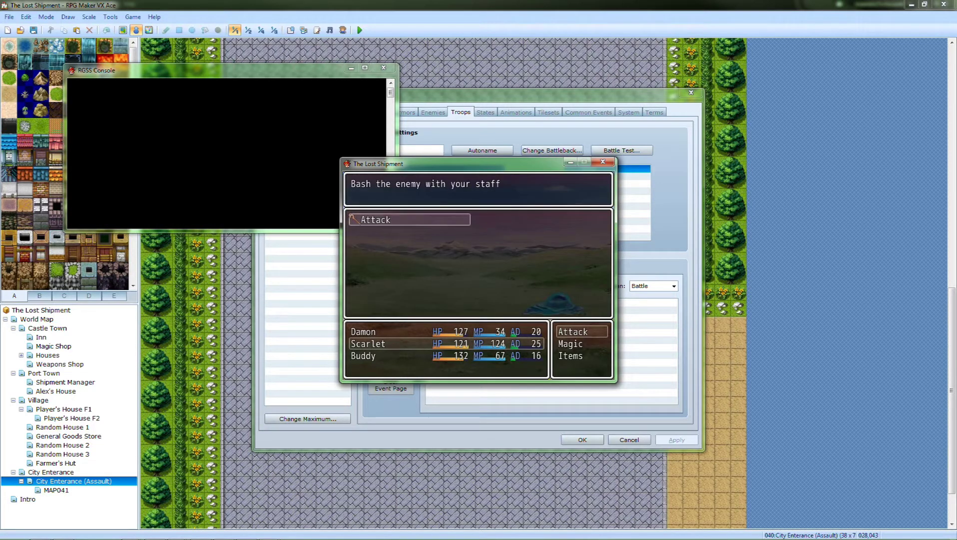
pyautogui.press('Return')
pyautogui.press('Return')
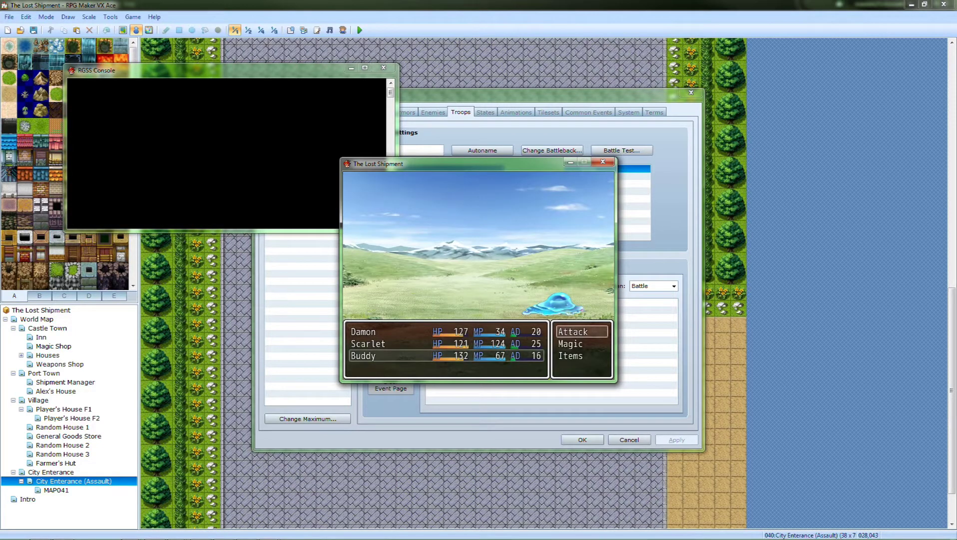
# Assign Buddy the Attack skill and play the battle test through to its end, dismissing the victory messages
pyautogui.press('Return')
pyautogui.press('Escape')
pyautogui.press('Return')
pyautogui.press('Return')
pyautogui.press('Return')
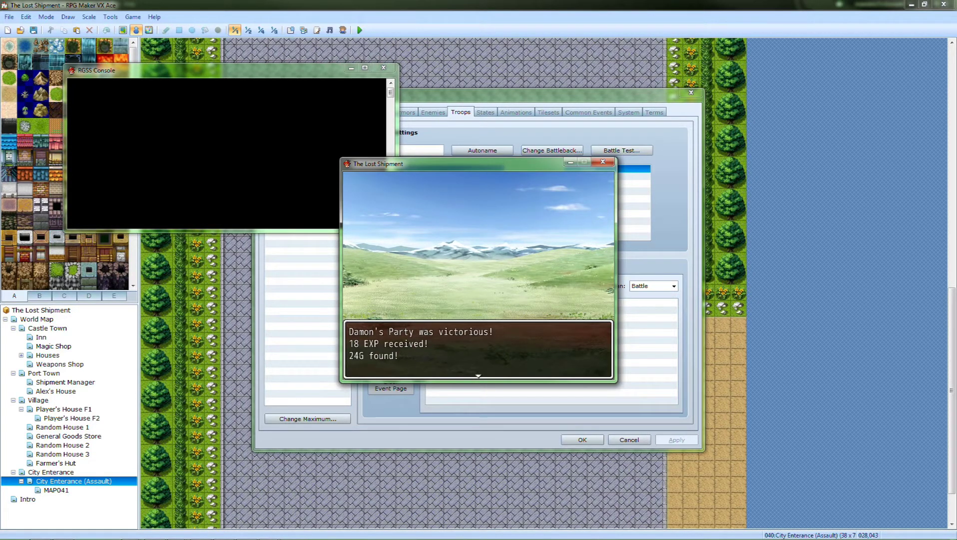
pyautogui.press('Return')
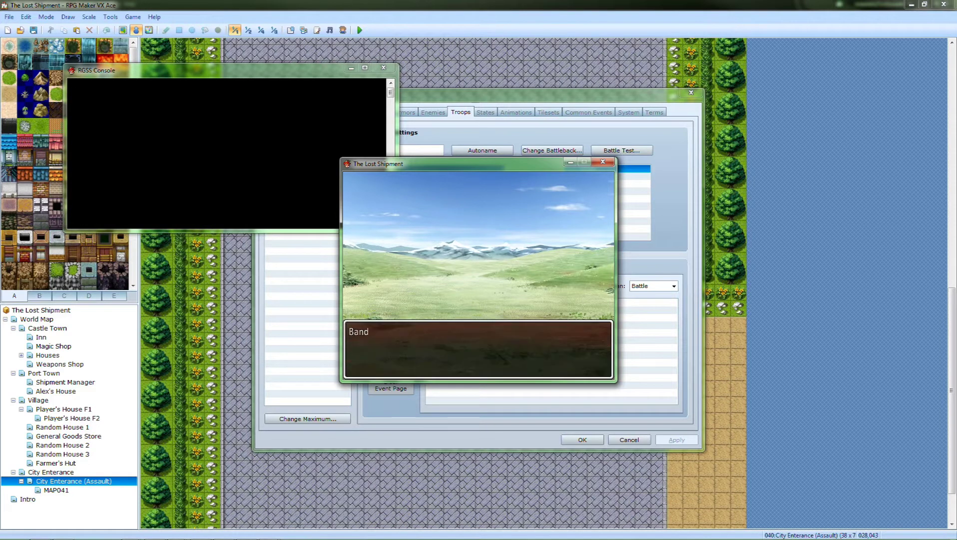
pyautogui.press('Return')
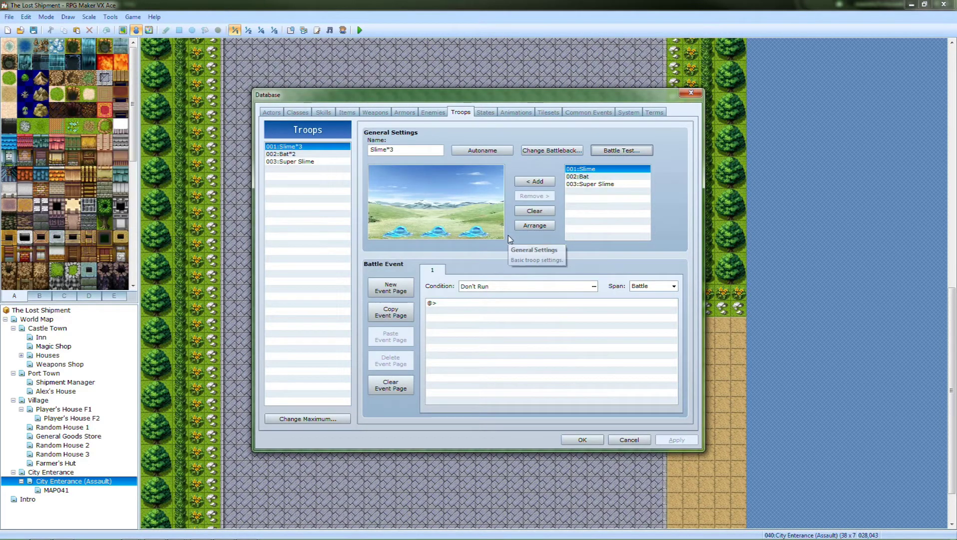